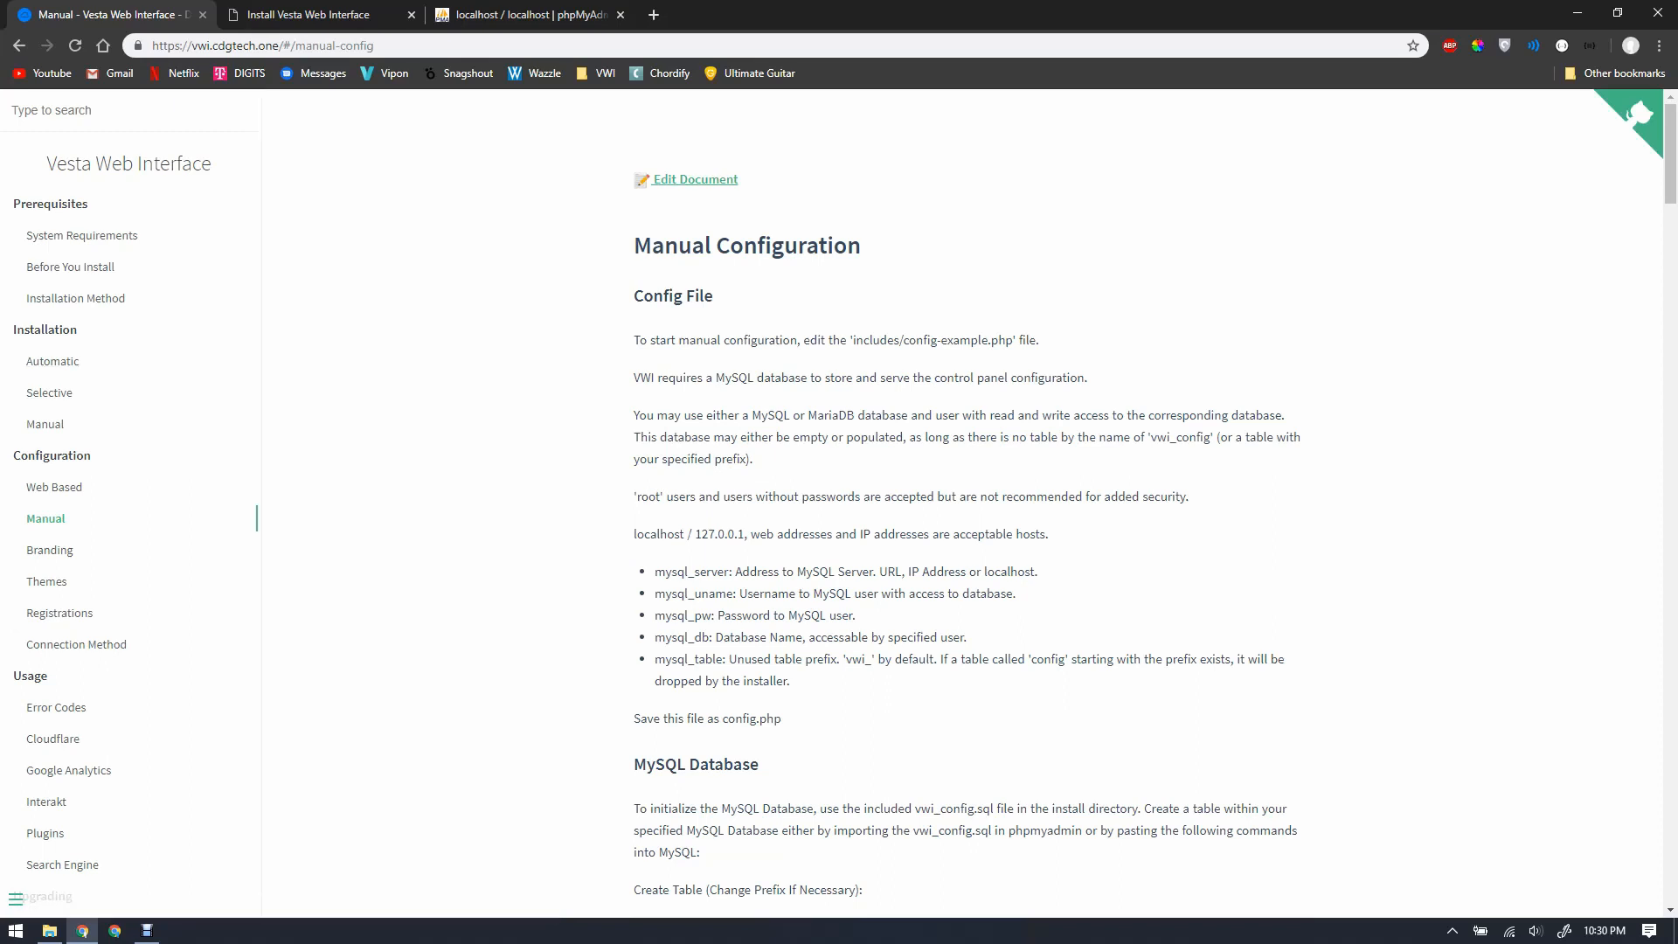
Step: Compare the installer's requirements check page with the manual configuration docs
scroll(967, 504, "down", 1)
scroll(966, 504, "up", 1)
key("ctrl+Tab")
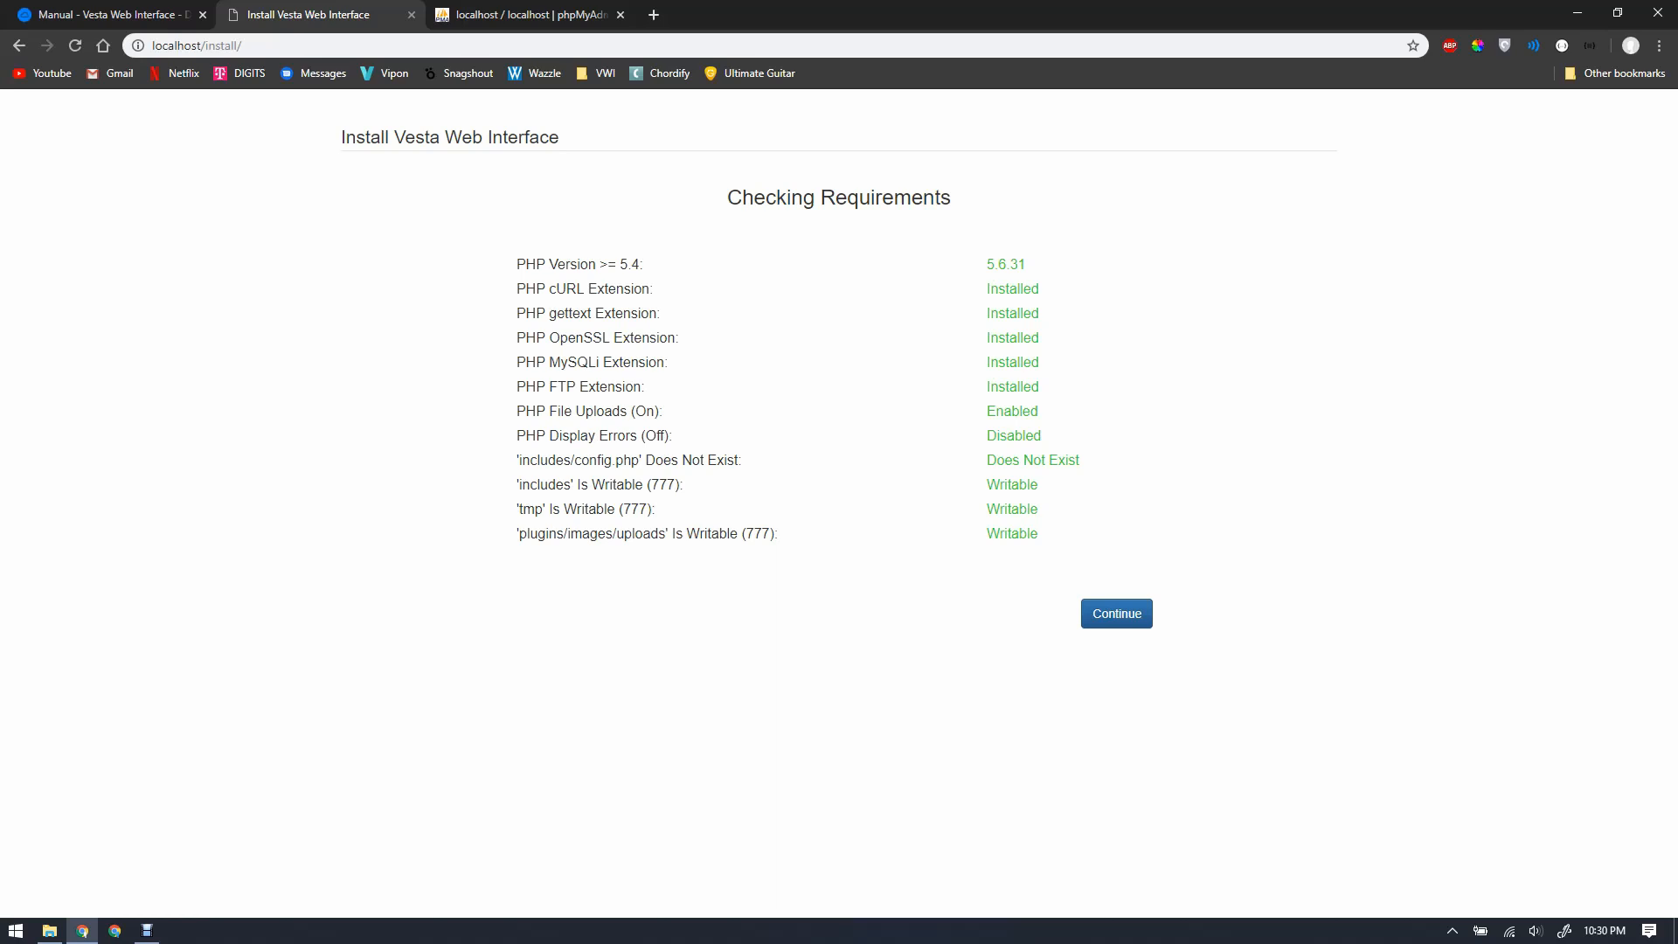
left_click(127, 14)
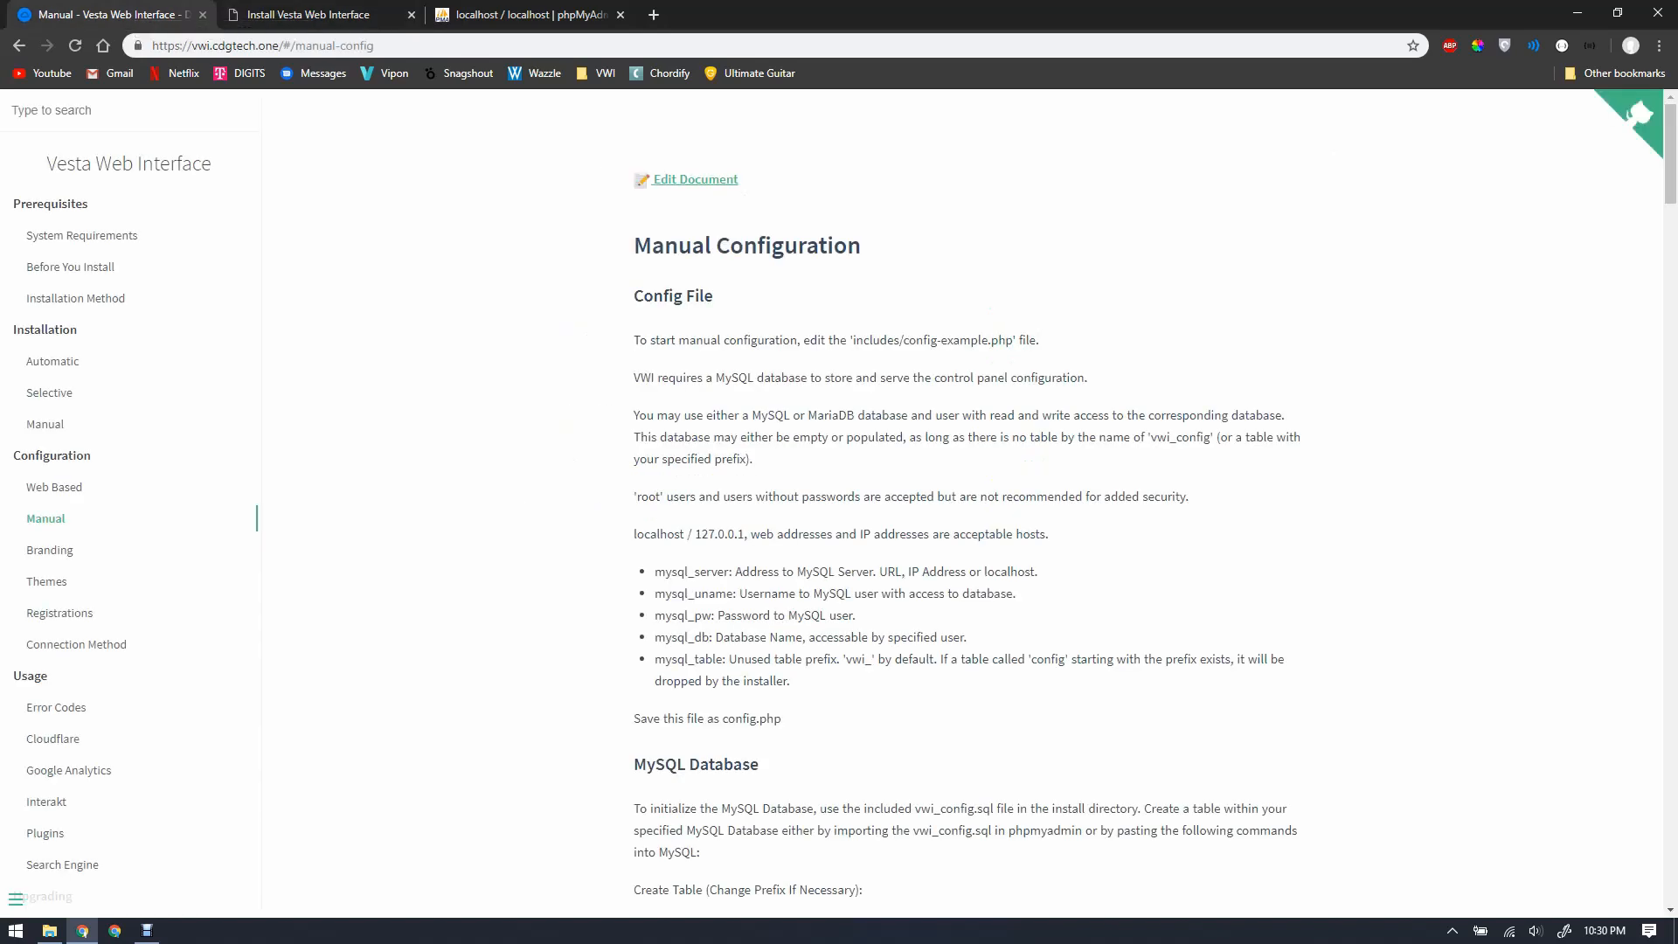
left_click(309, 14)
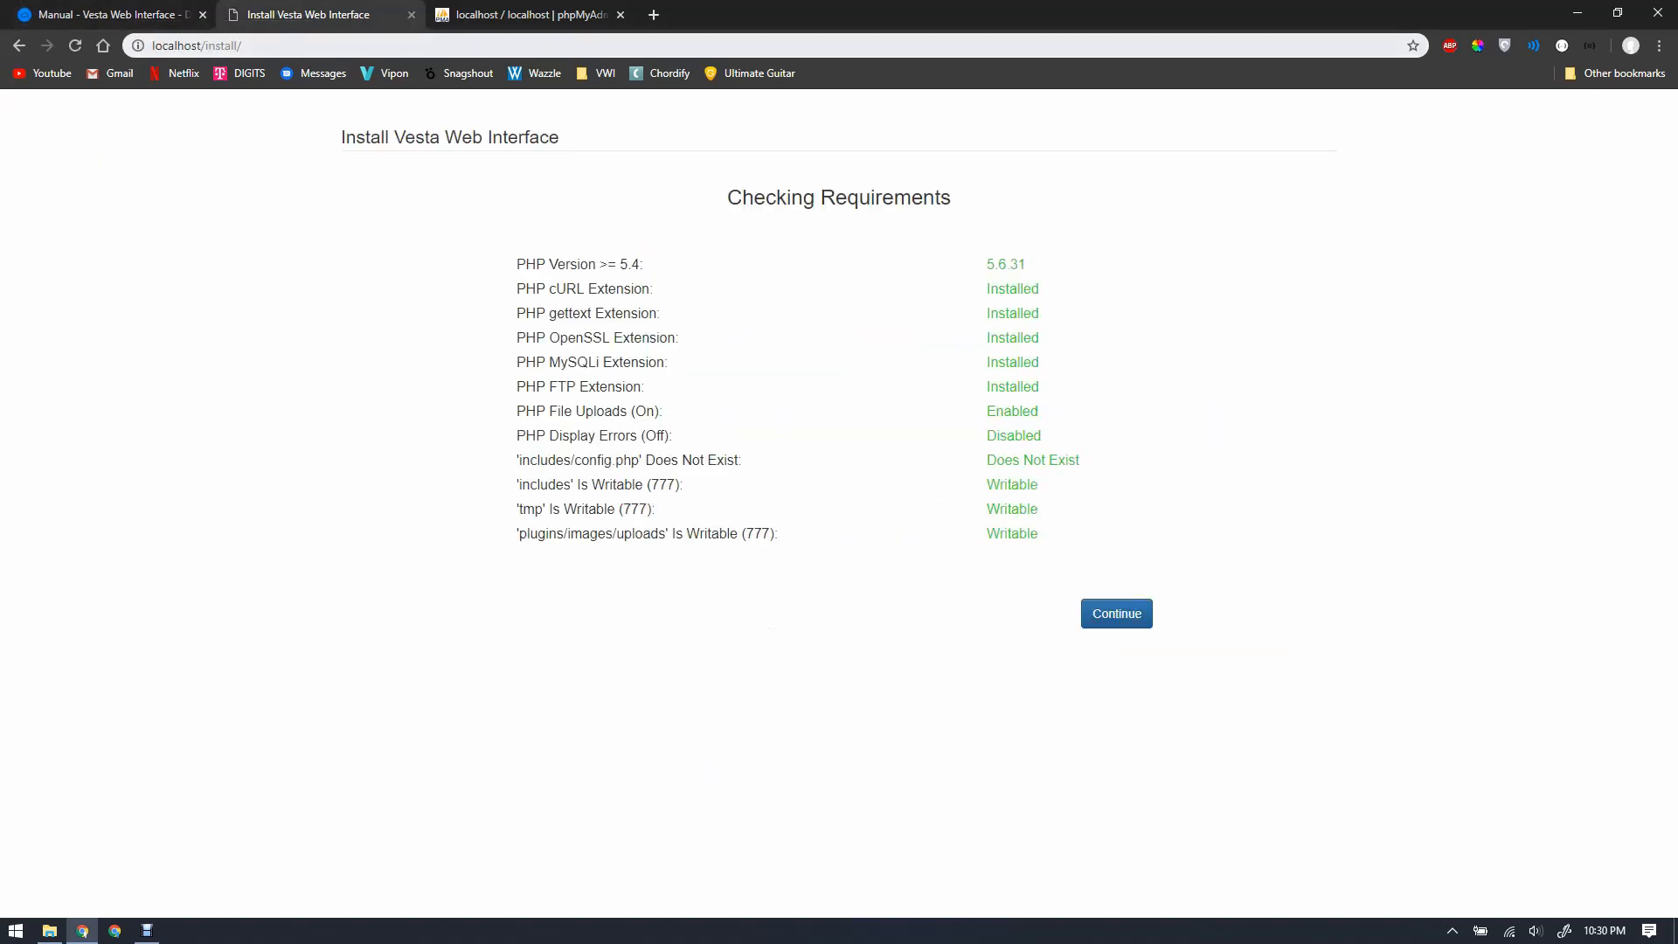
left_click(114, 14)
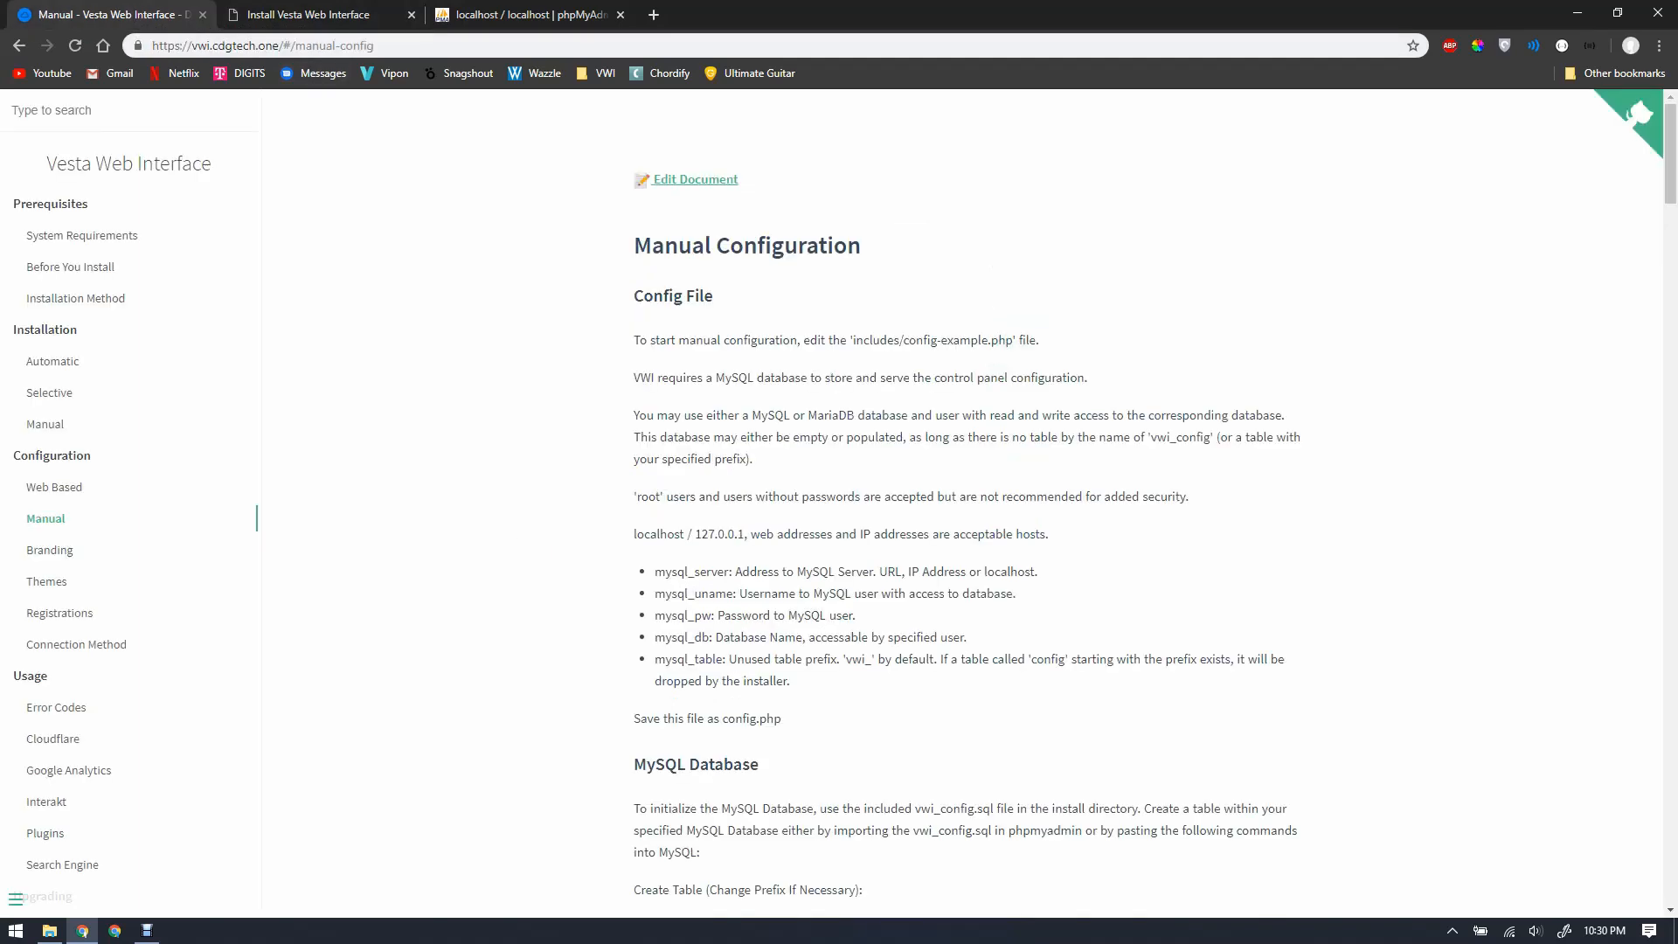
Step: Open the includes folder and load config-example.php in the code editor
mouse_move(50, 930)
left_click(157, 848)
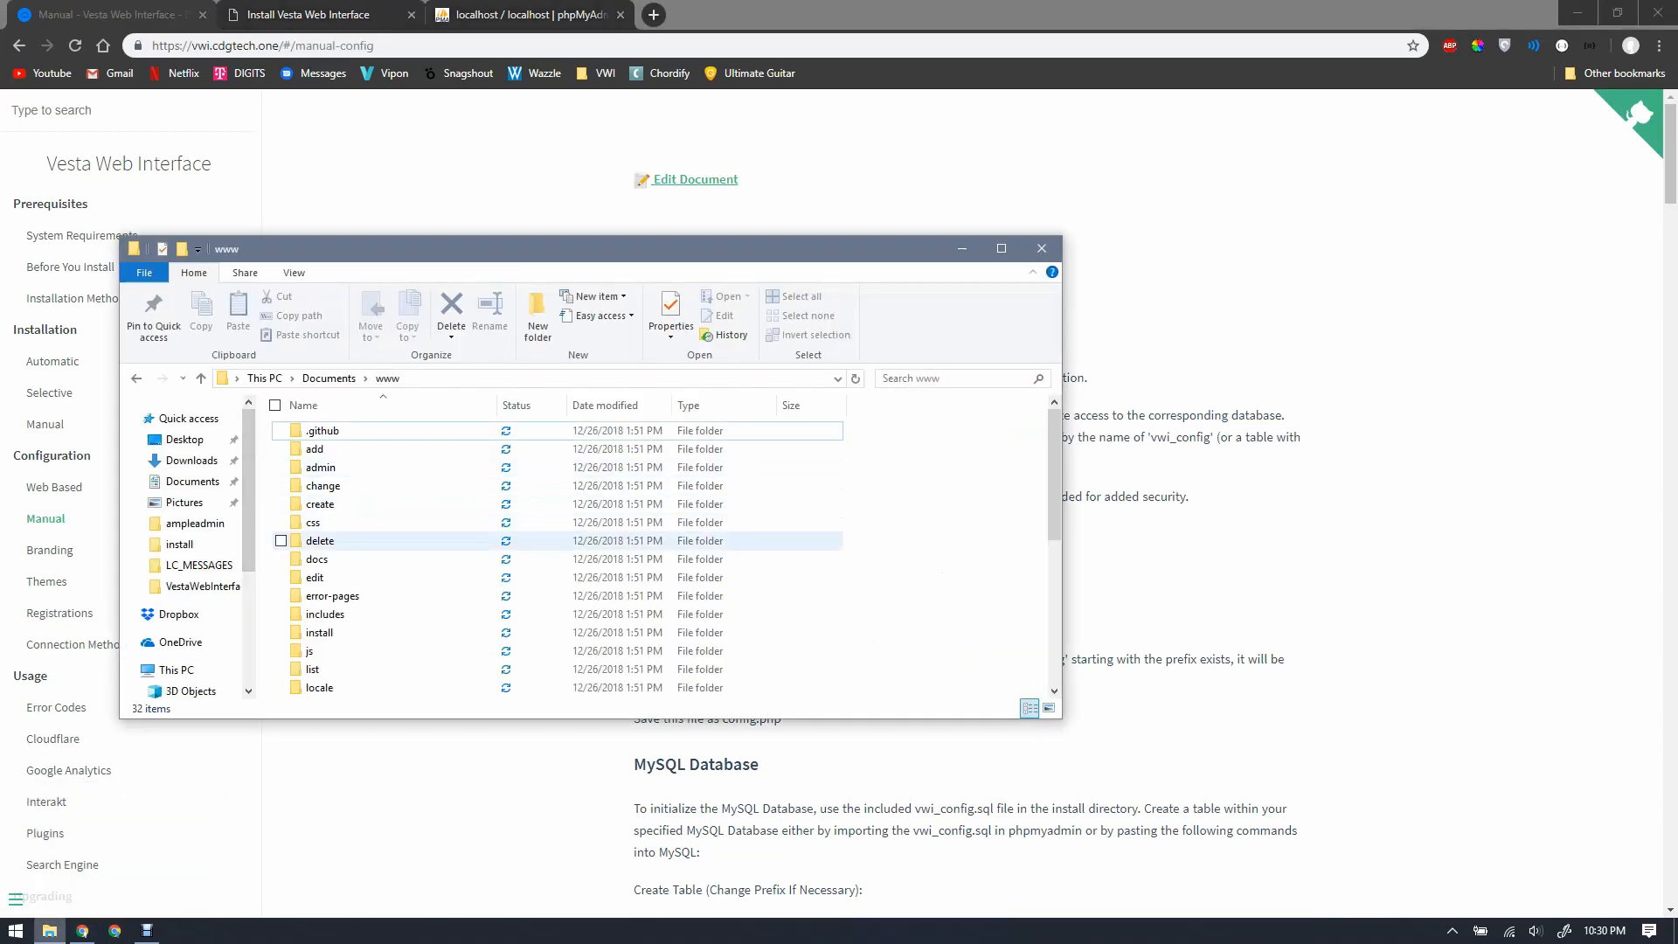
double_click(325, 614)
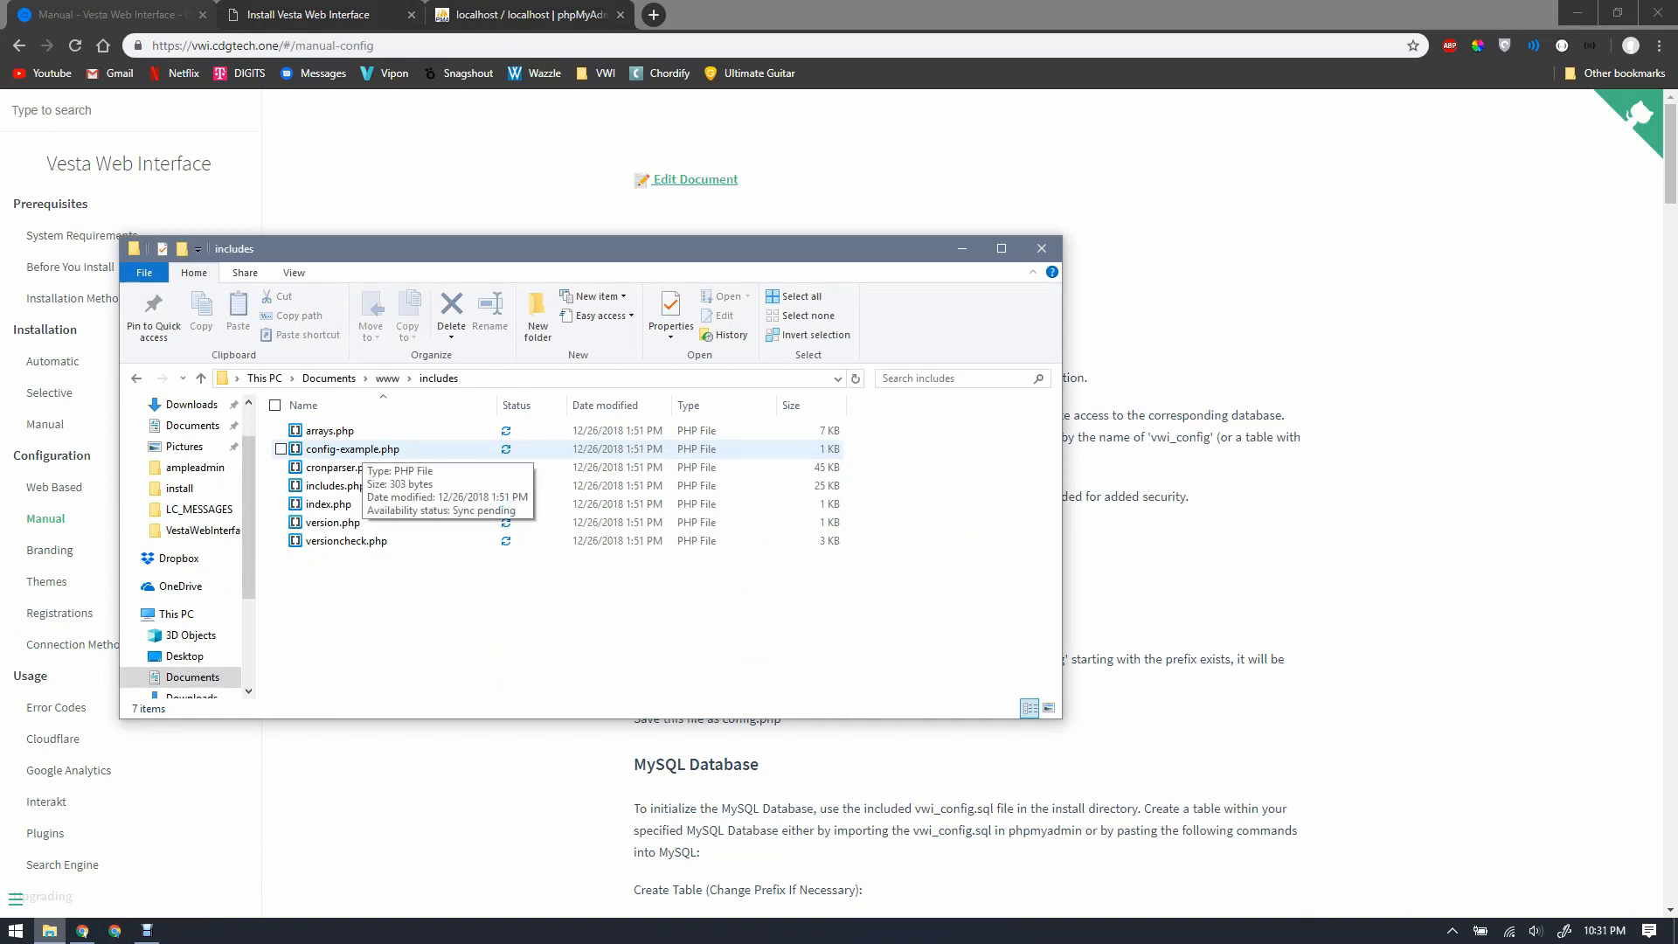
double_click(354, 449)
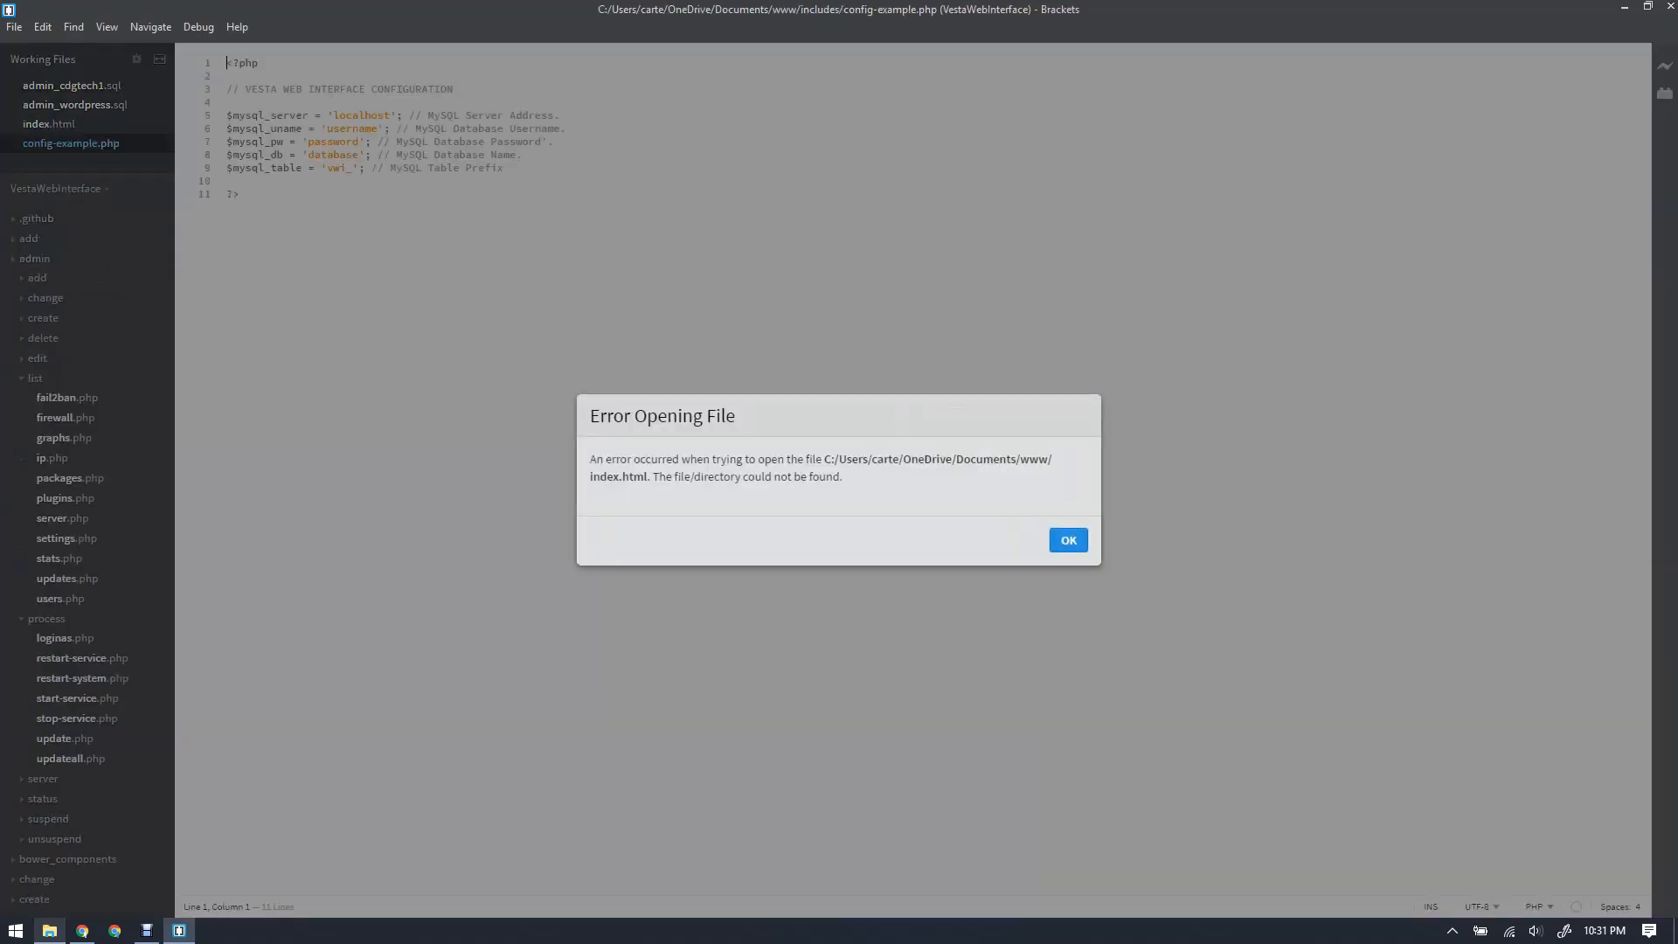
key("Return")
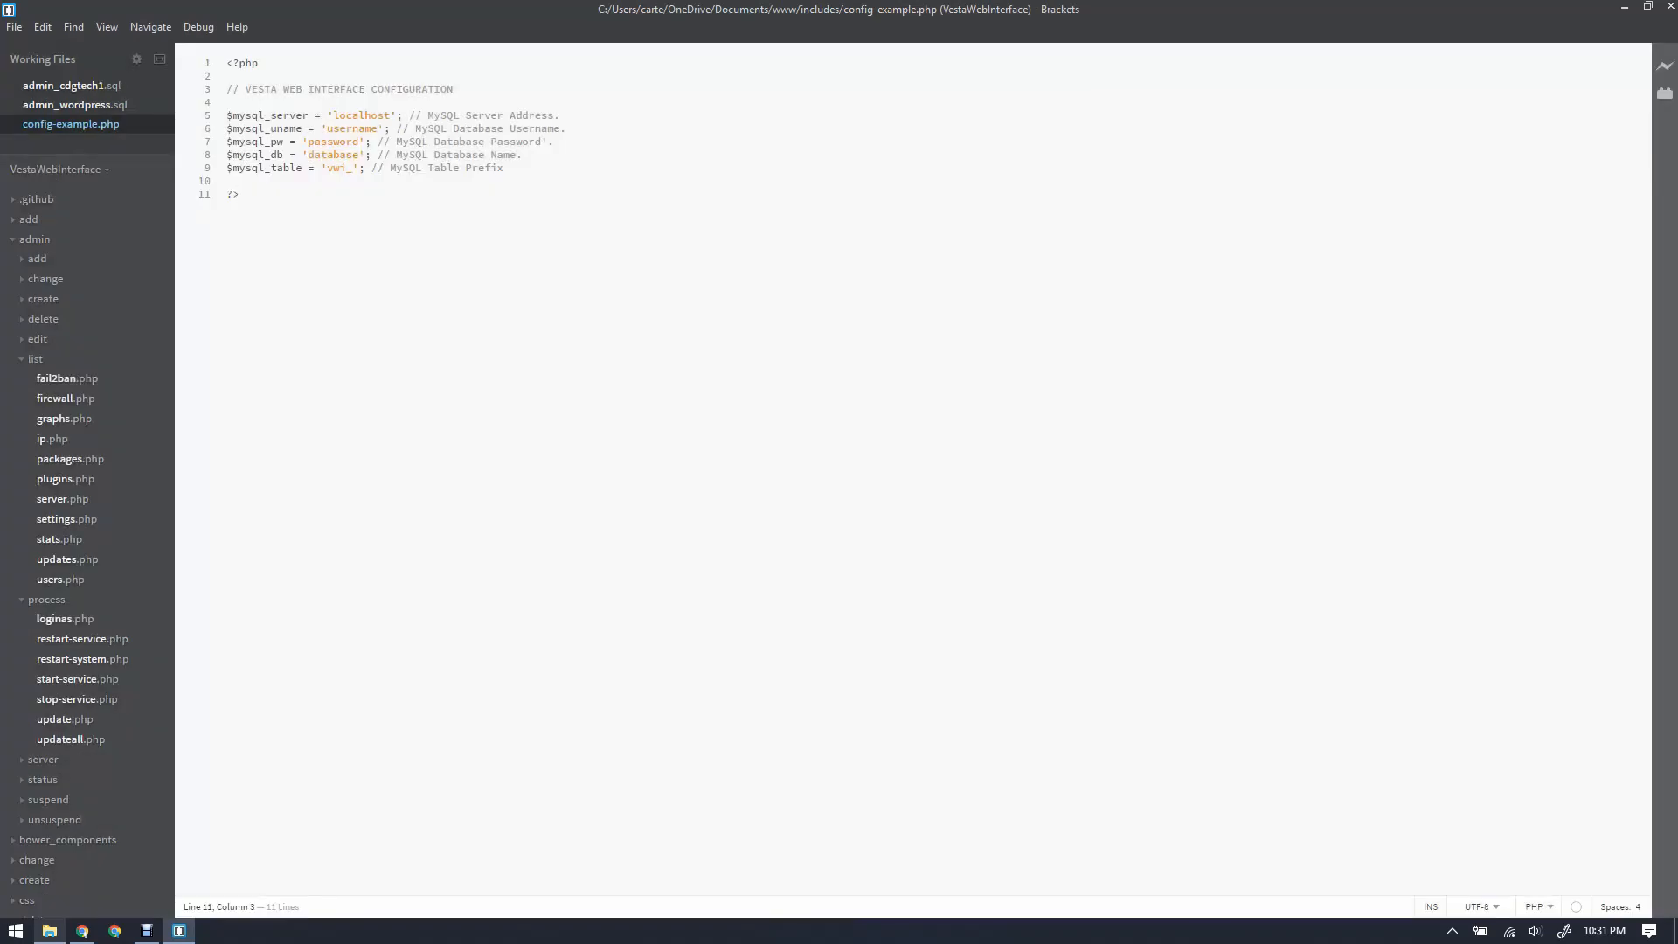
key("ctrl+a")
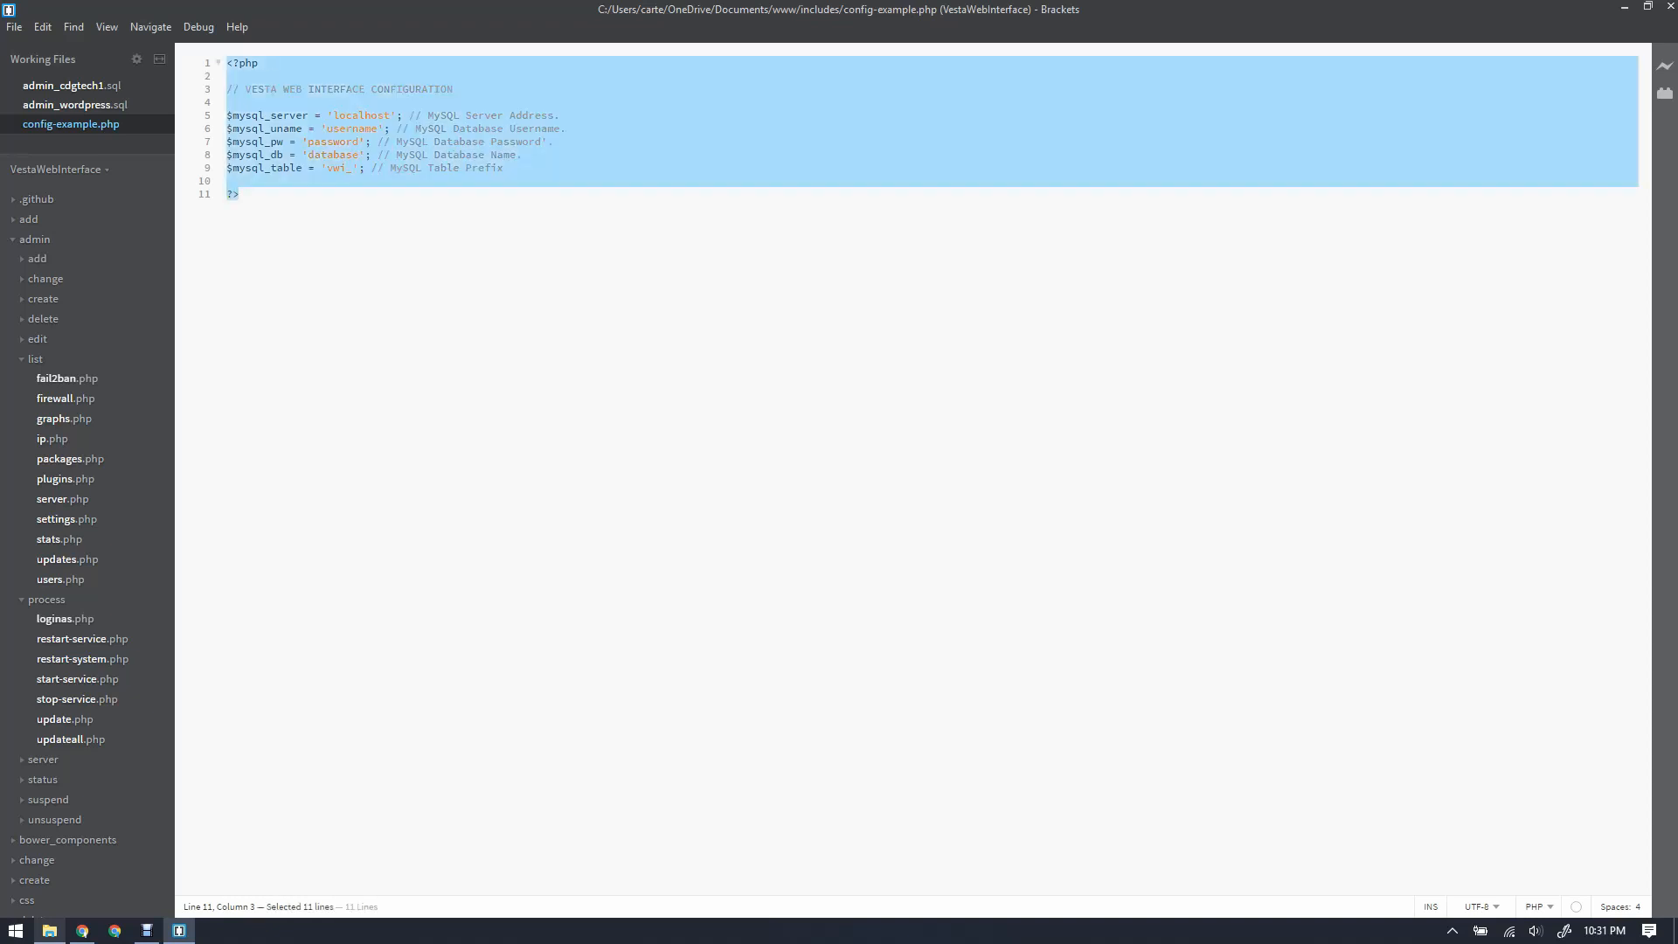
left_click_drag(724, 9, 1096, 394)
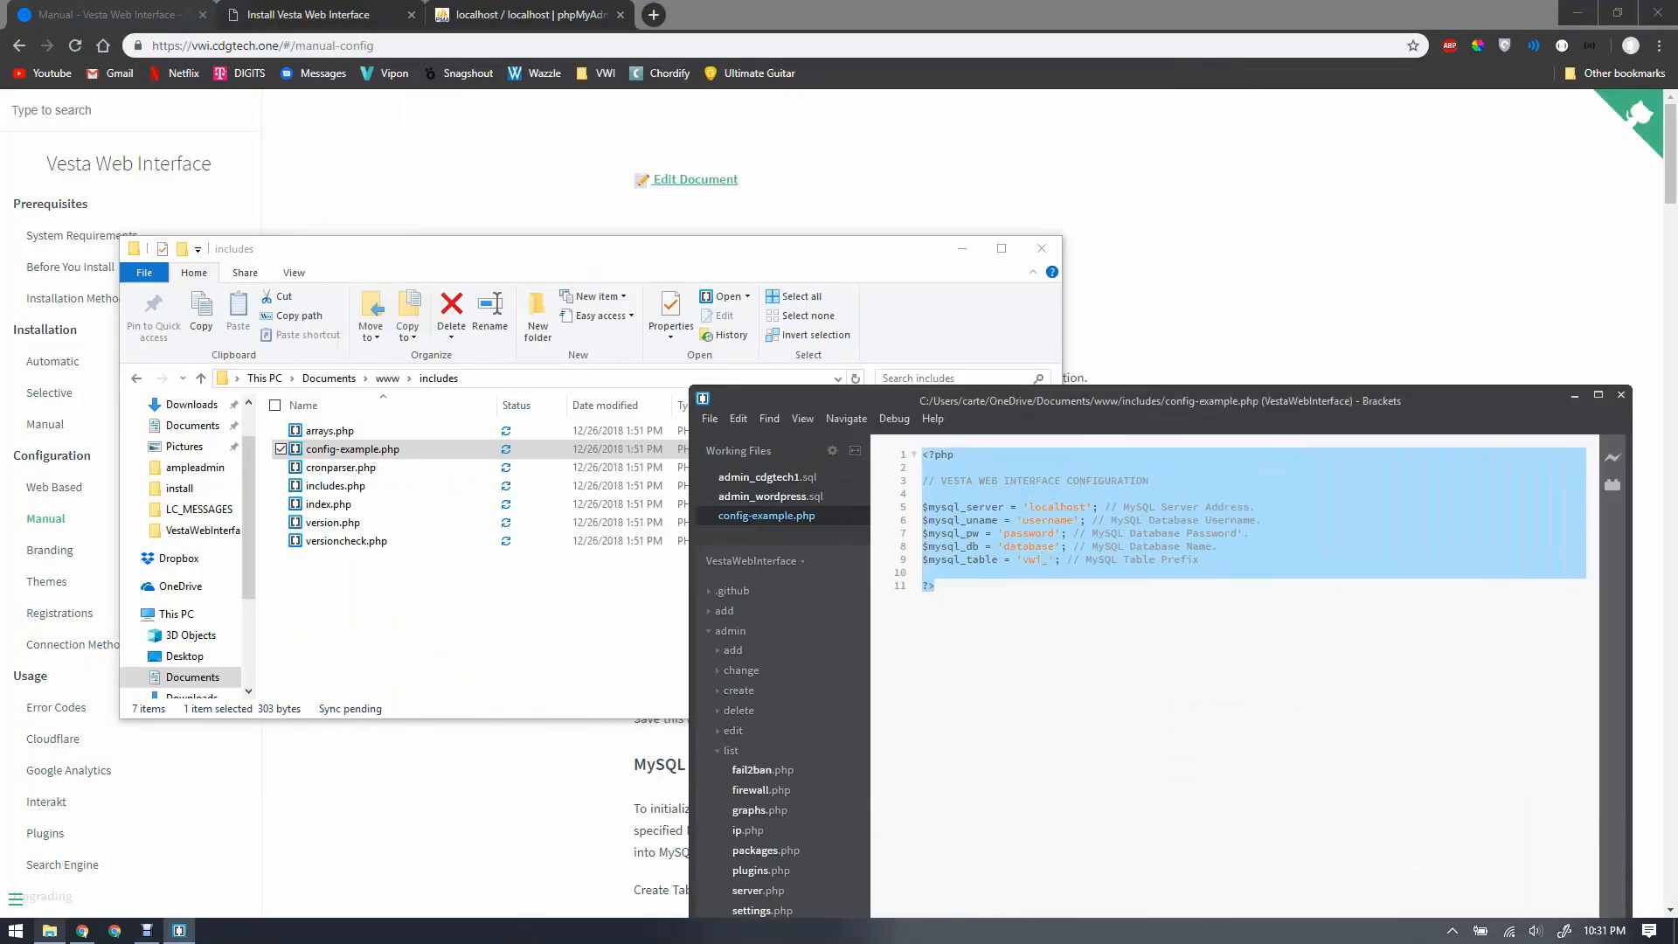
Step: Duplicate config-example.php in includes and rename the copy to config.php
left_click(560, 603)
left_click(353, 450)
key("ctrl+c")
key("ctrl+v")
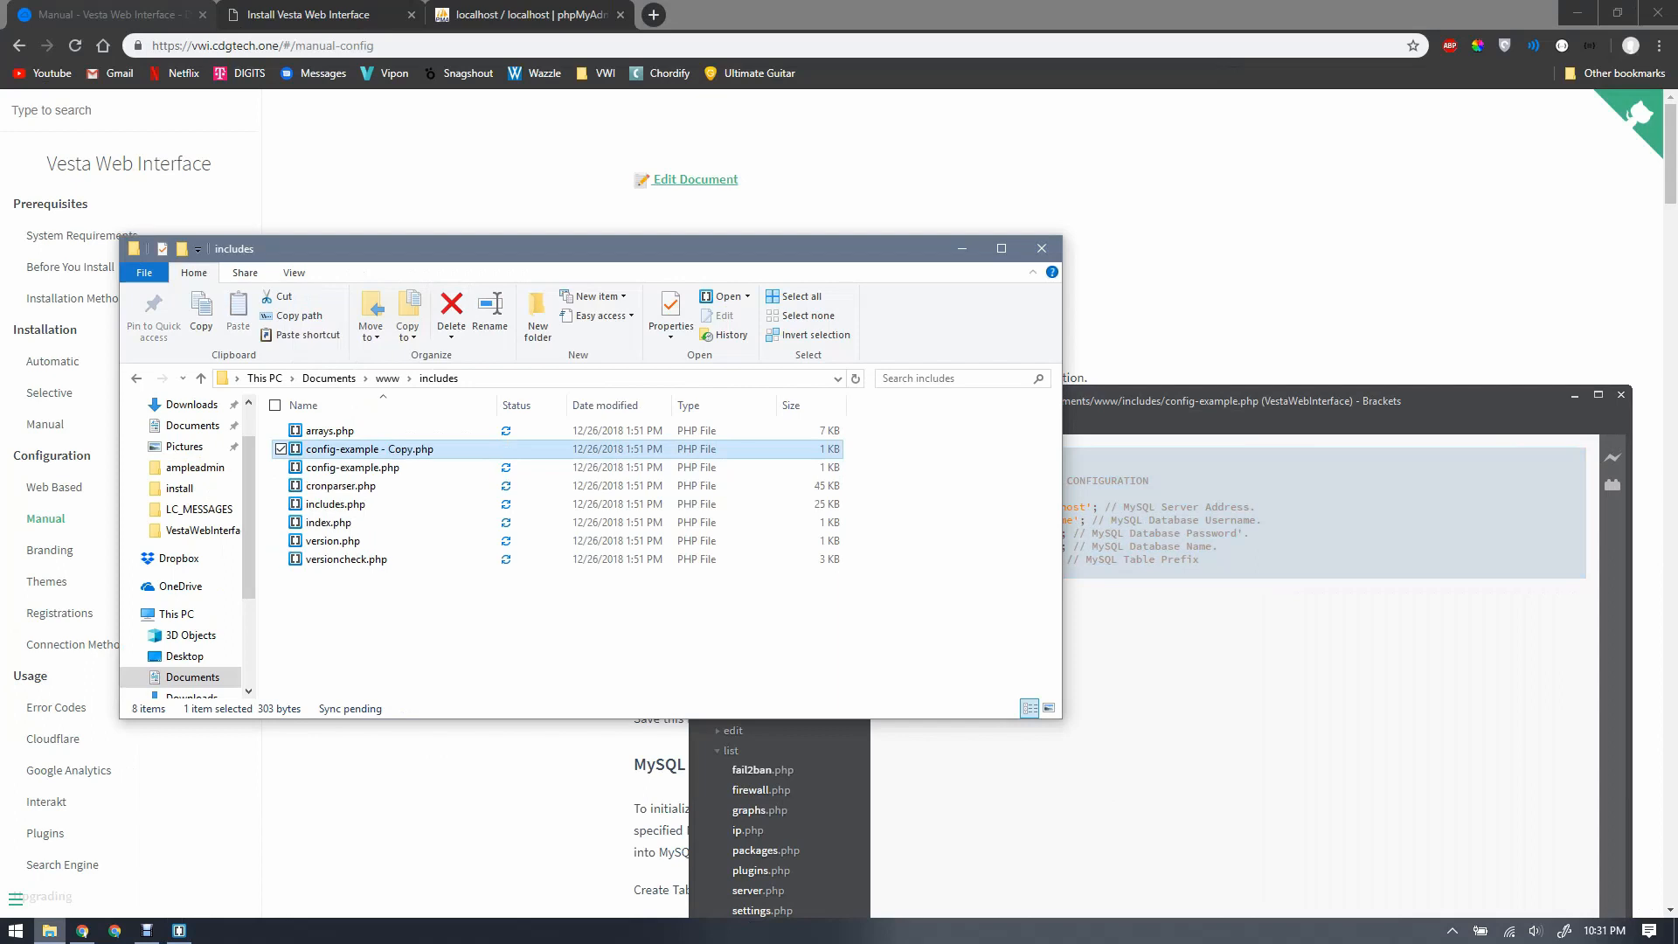
key("F2")
key("Right")
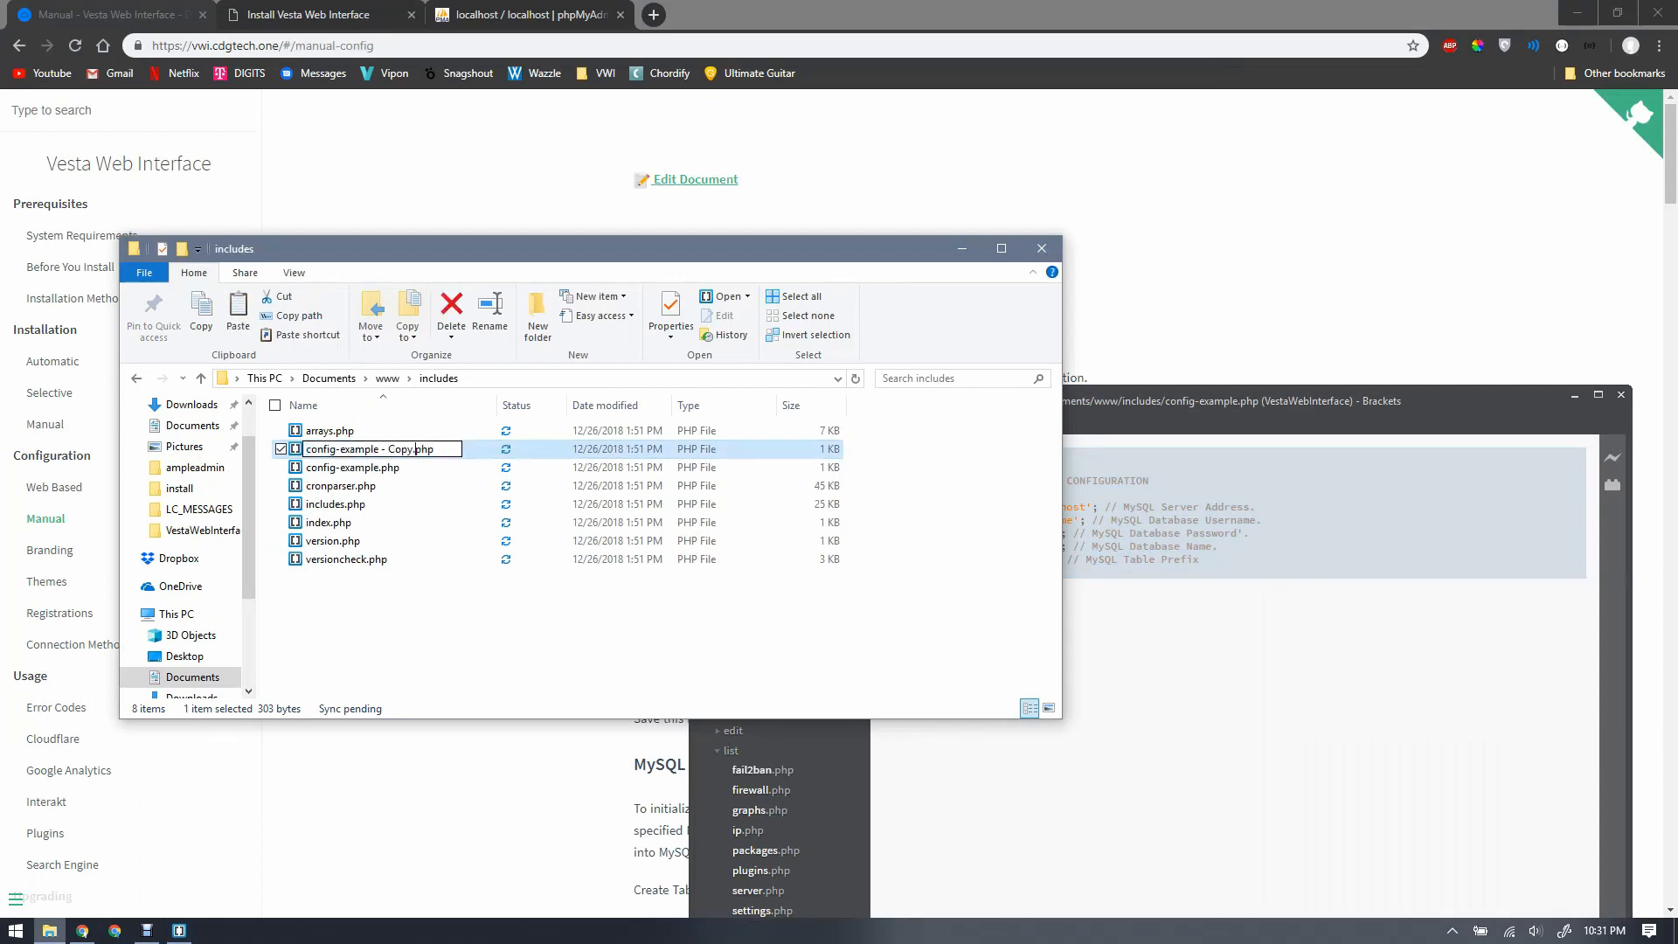
key("BackSpace")
key("BackSpace")
key("BackSpace")
key("BackSpace")
key("BackSpace")
key("BackSpace")
key("BackSpace")
key("BackSpace")
key("BackSpace")
key("BackSpace")
key("BackSpace")
key("BackSpace")
key("BackSpace")
key("BackSpace")
key("BackSpace")
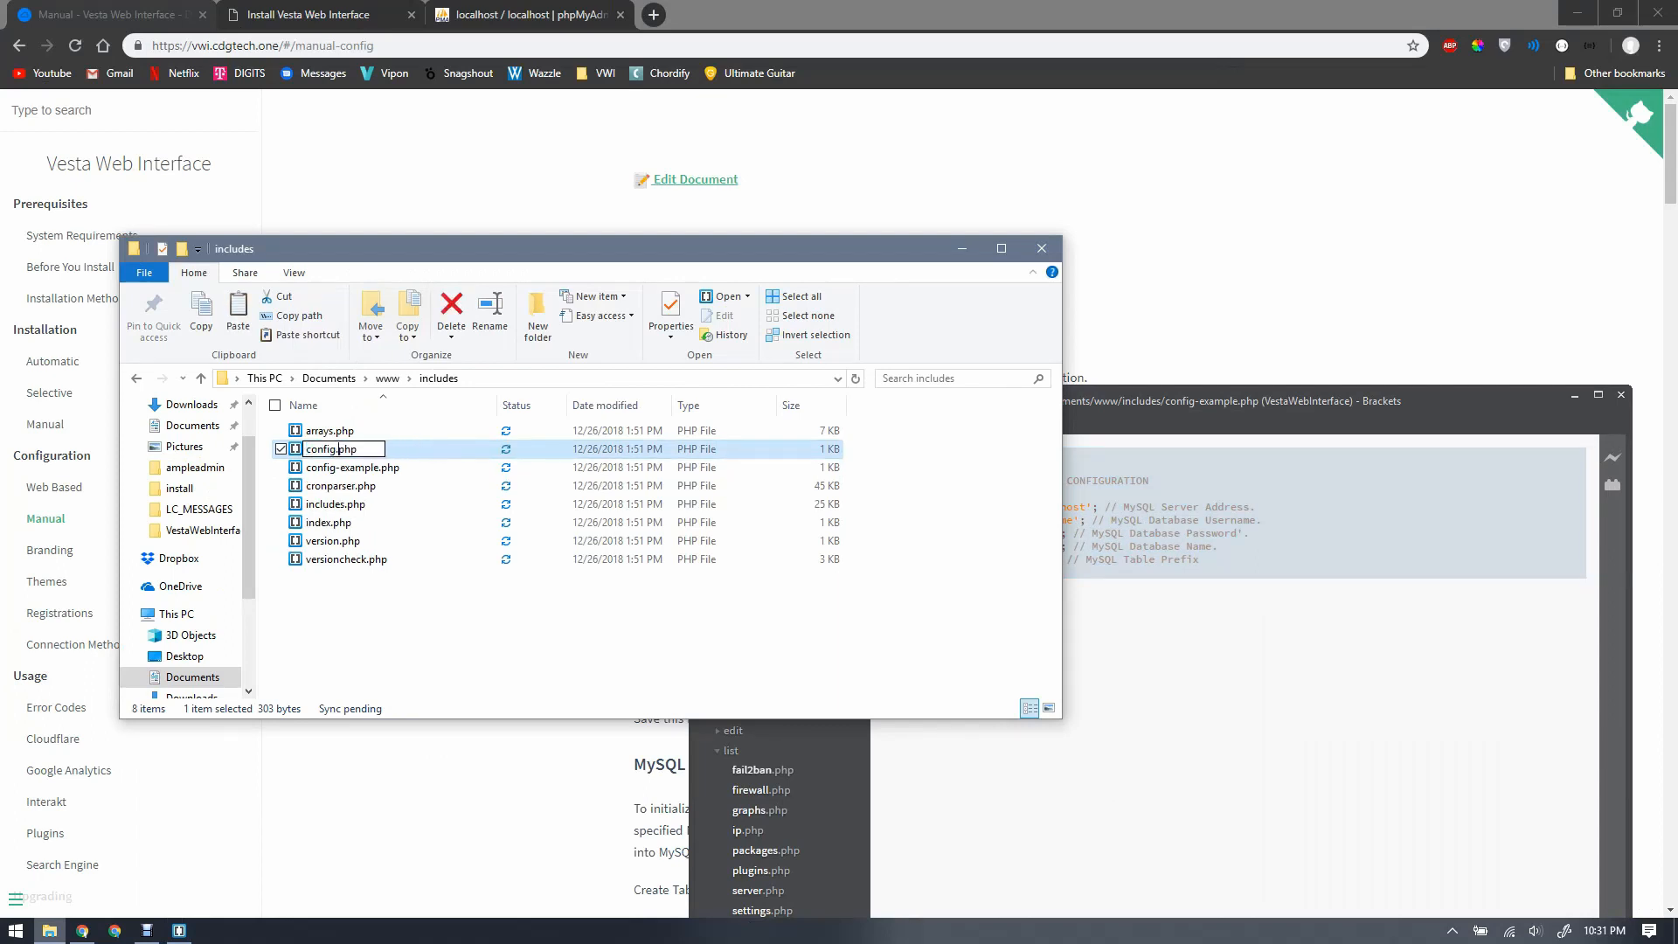
key("Return")
key("Return")
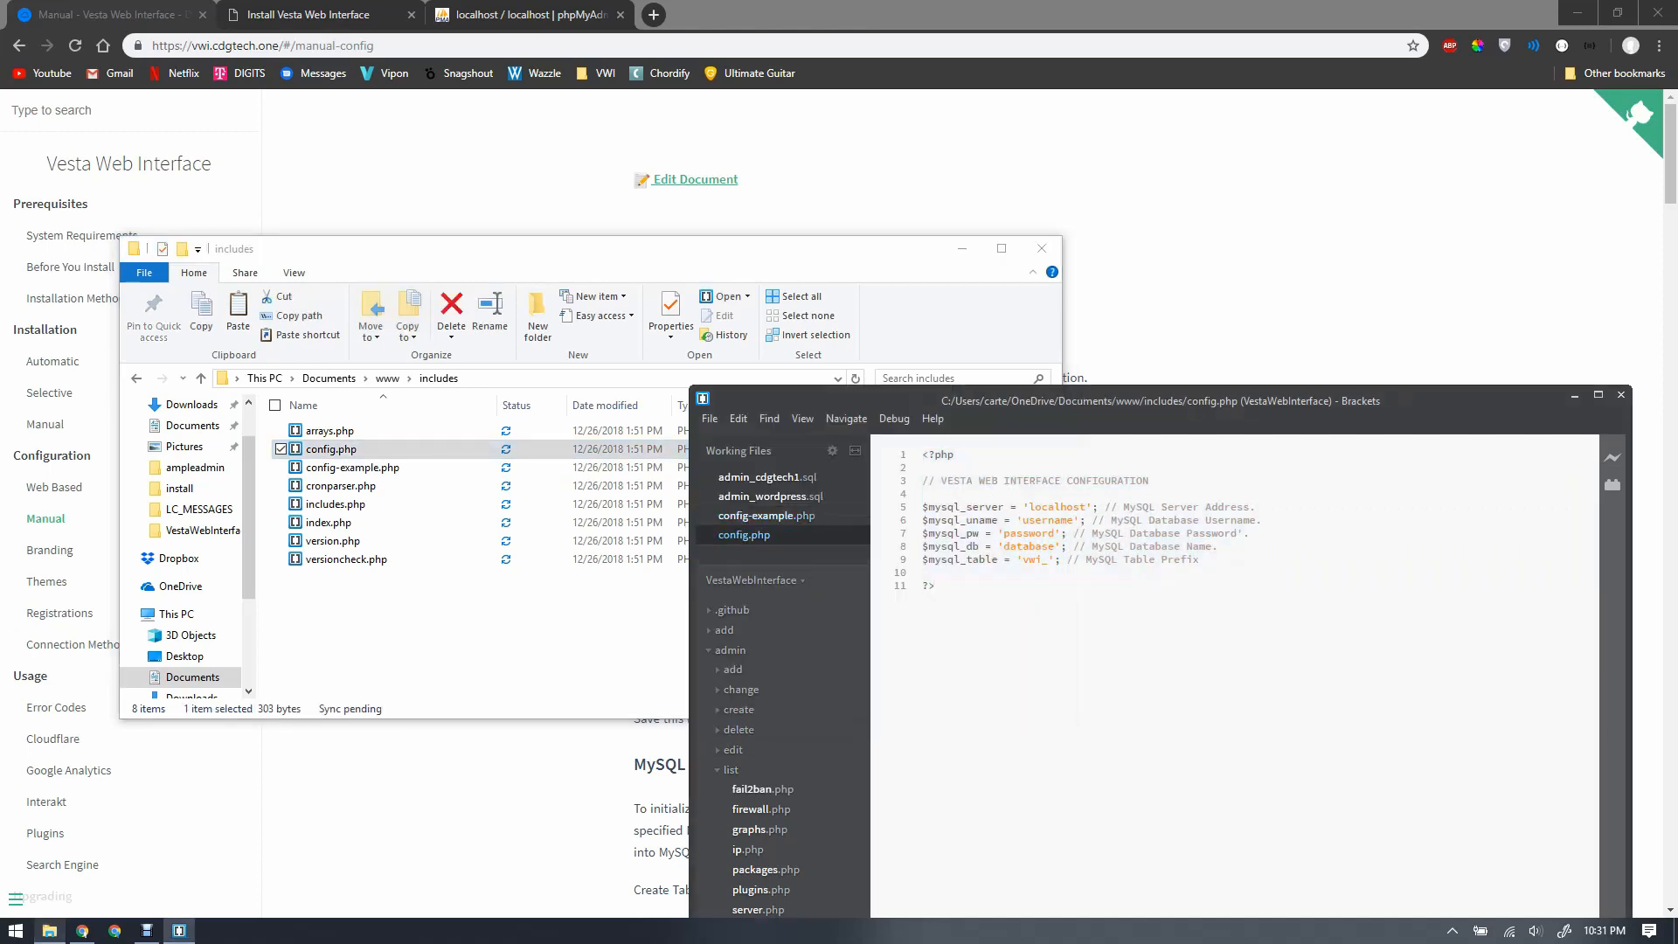
Step: Change the database username on line 6 of config.php to 'root', then switch to phpMyAdmin
left_click_drag(1090, 403, 402, 0)
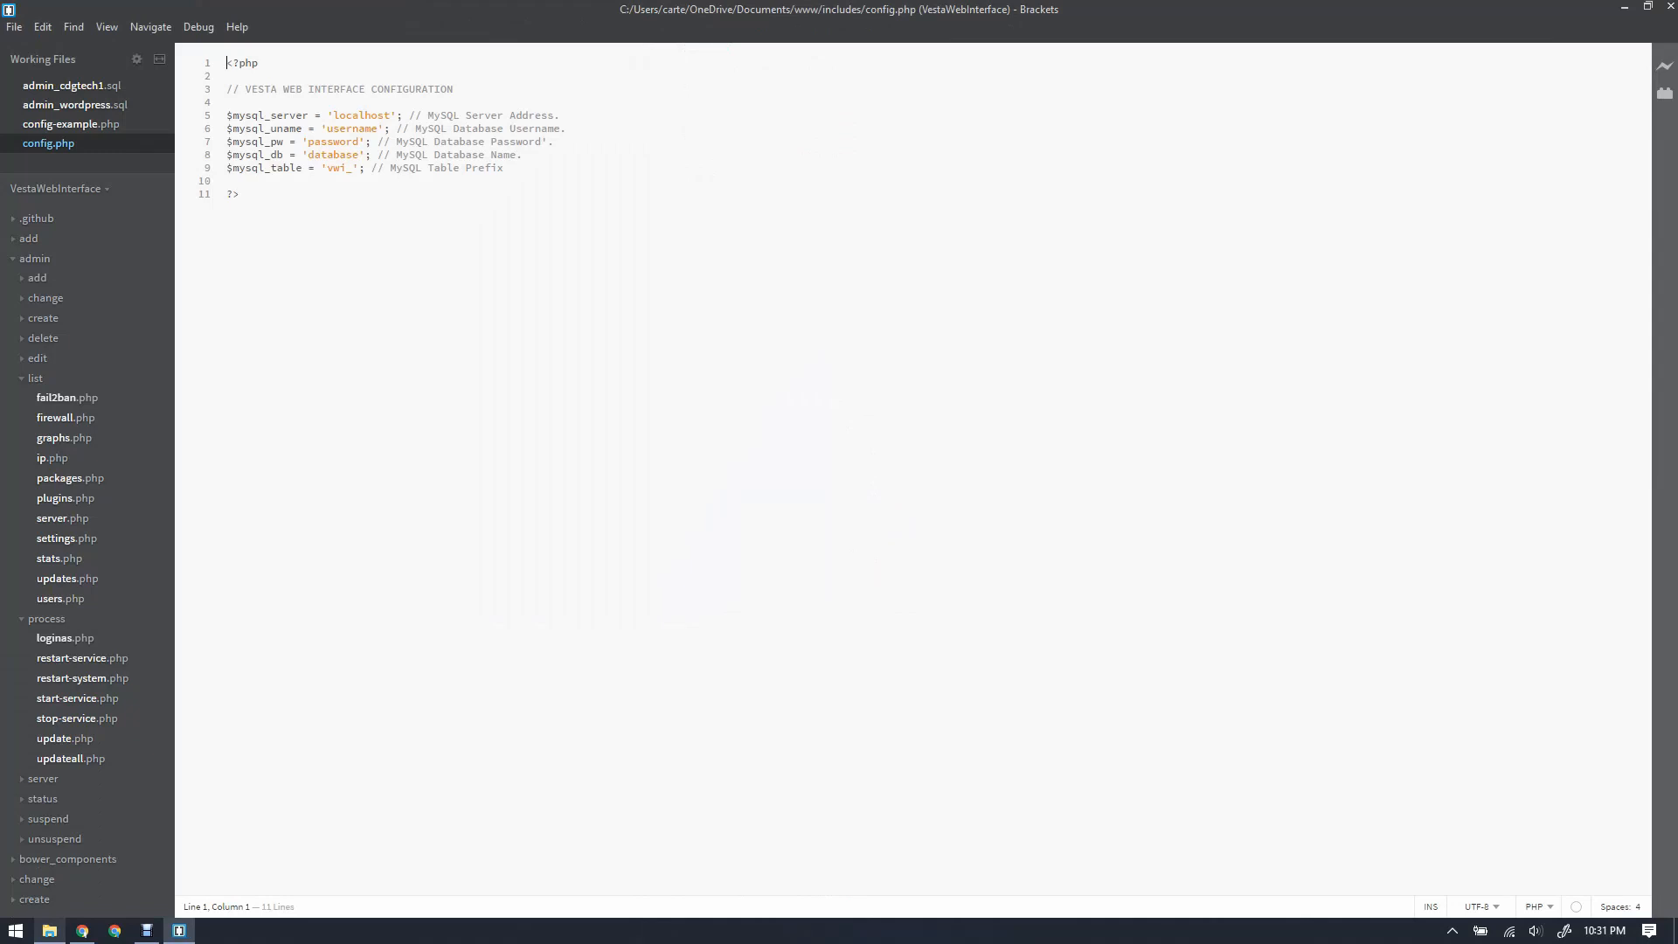
left_click_drag(327, 129, 379, 128)
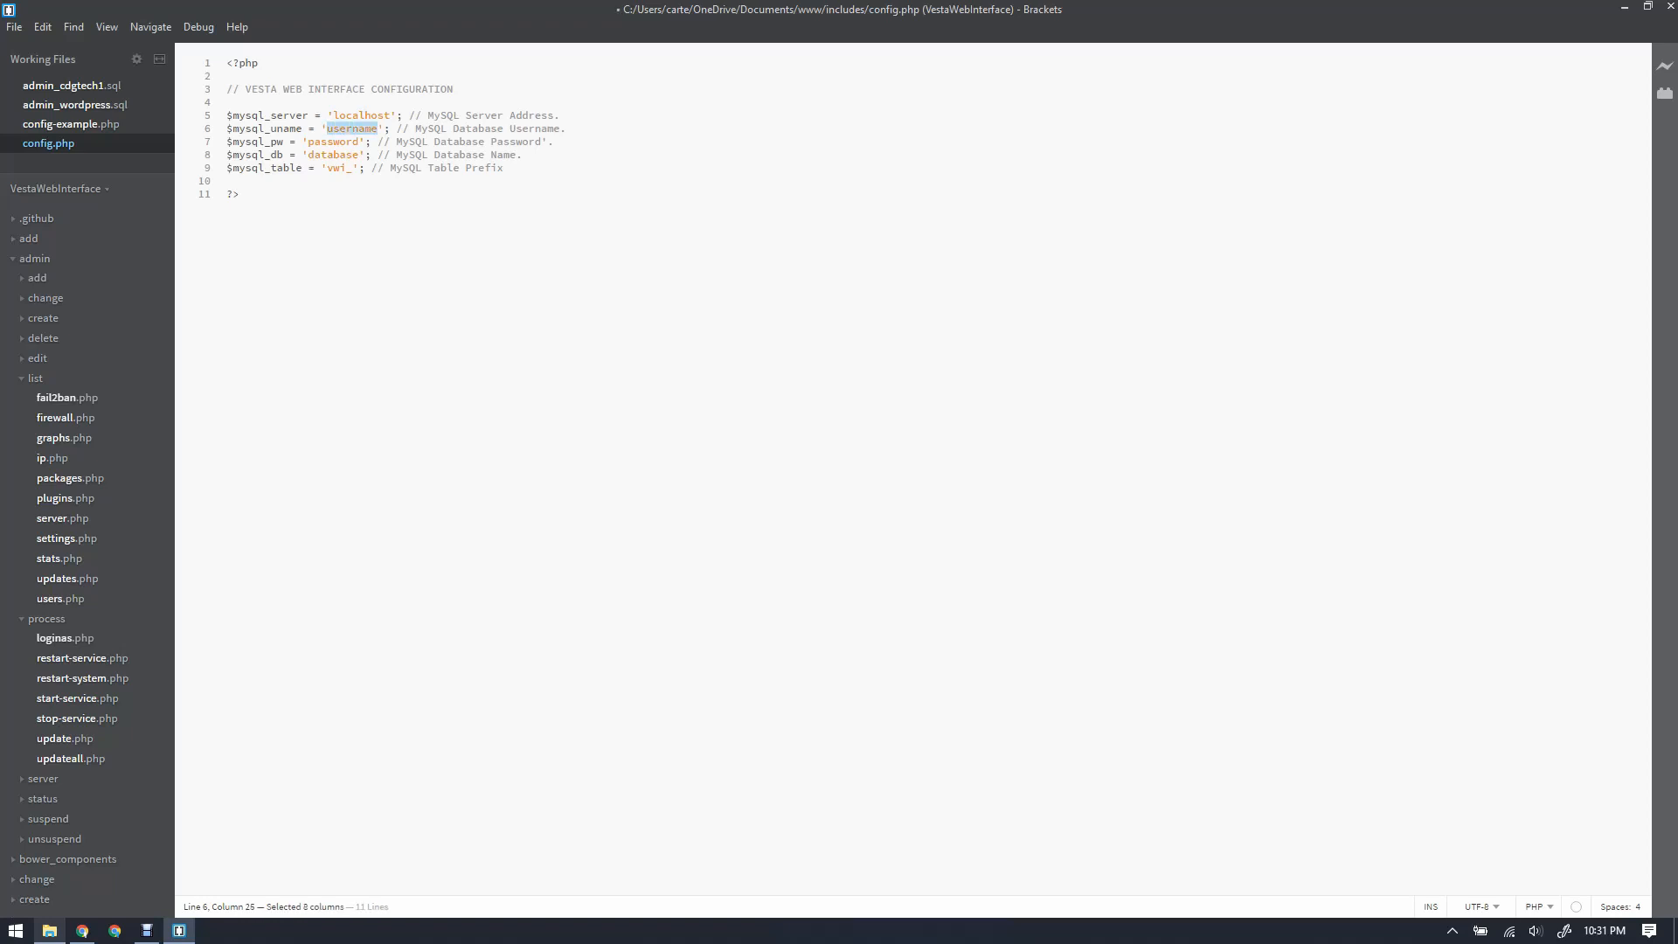
type("root")
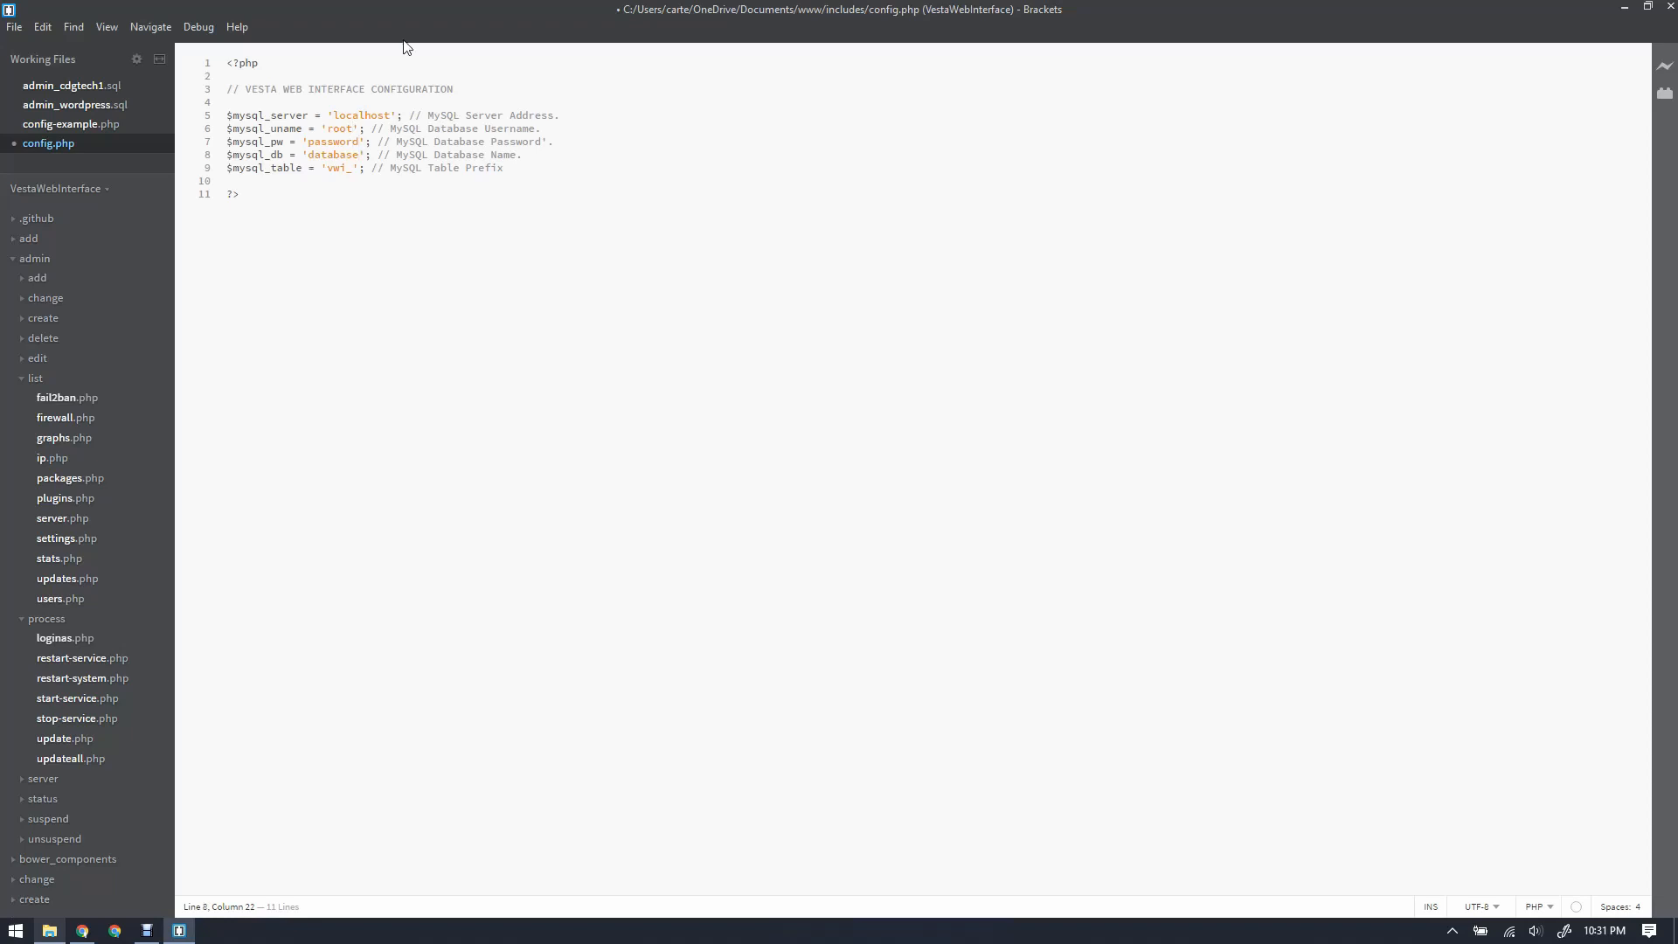
left_click_drag(409, 10, 584, 332)
left_click(530, 15)
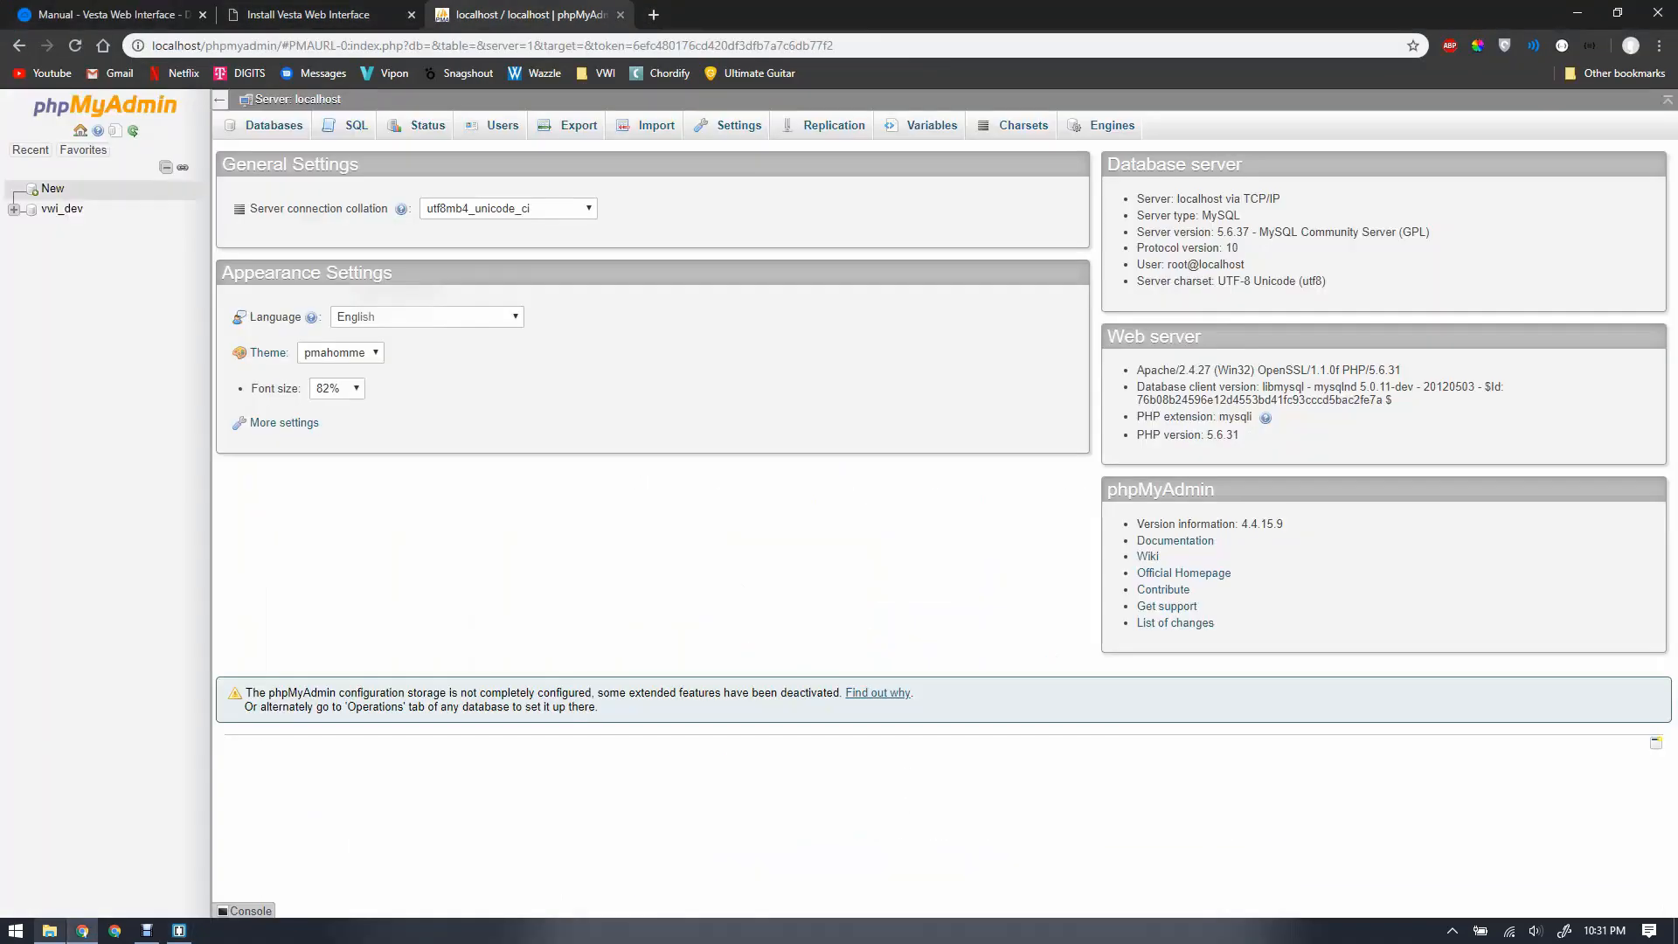
Step: Create the database 'vwi_demo-video' with utf8_general_ci collation
left_click(53, 189)
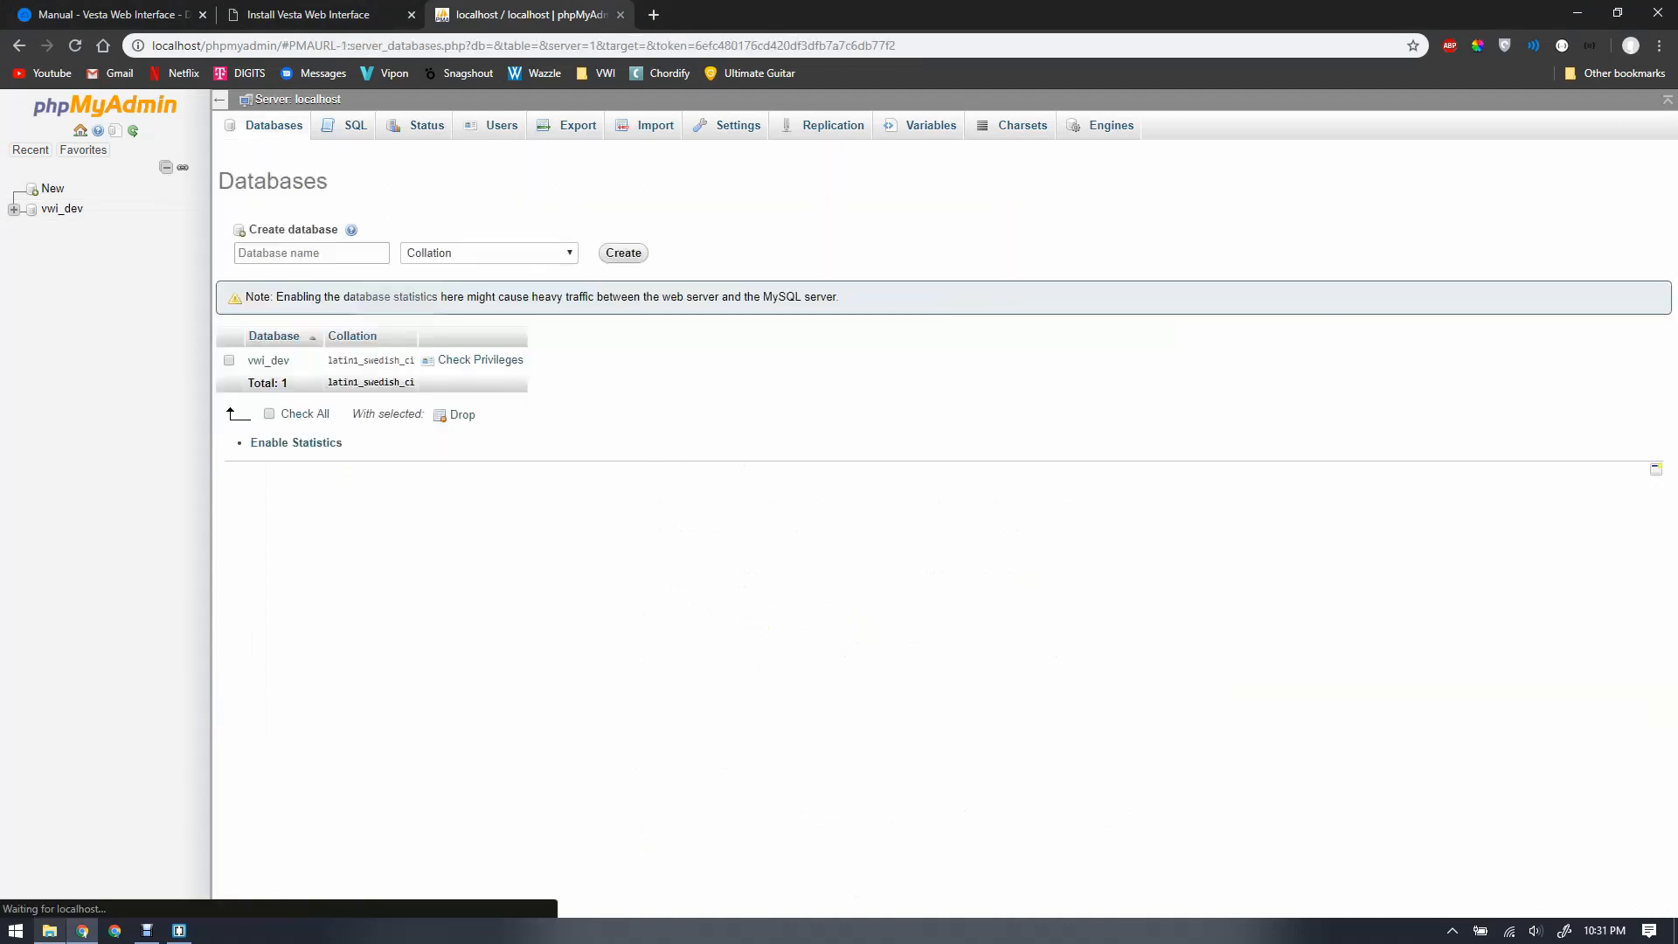
left_click(312, 254)
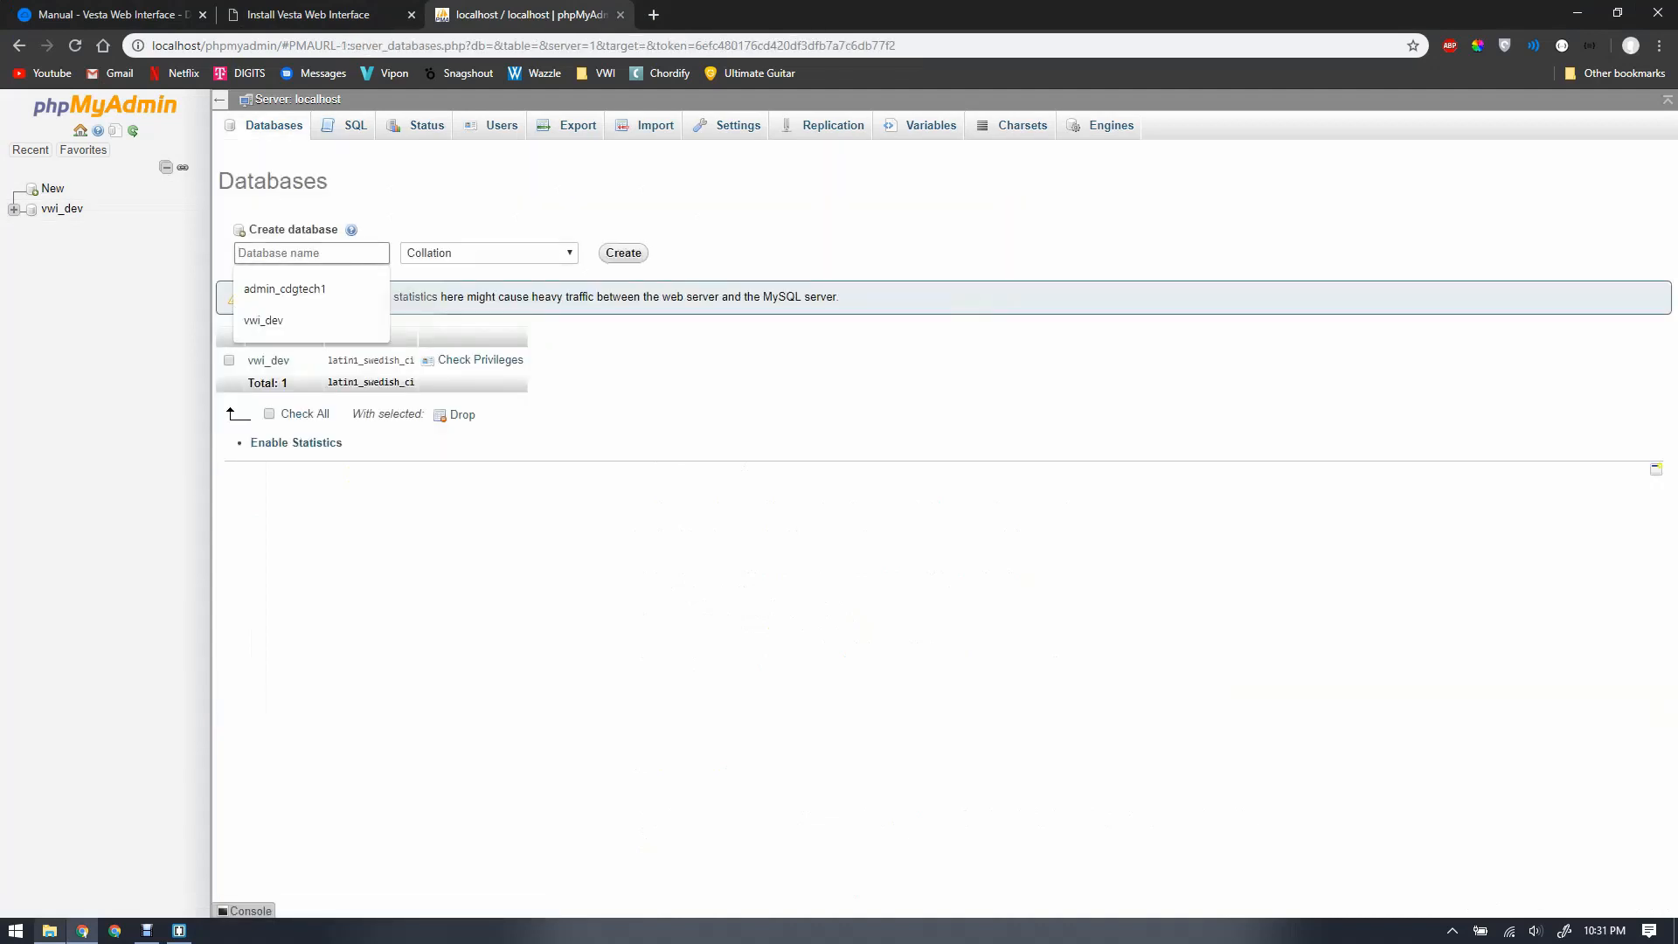
type("vwi_dem")
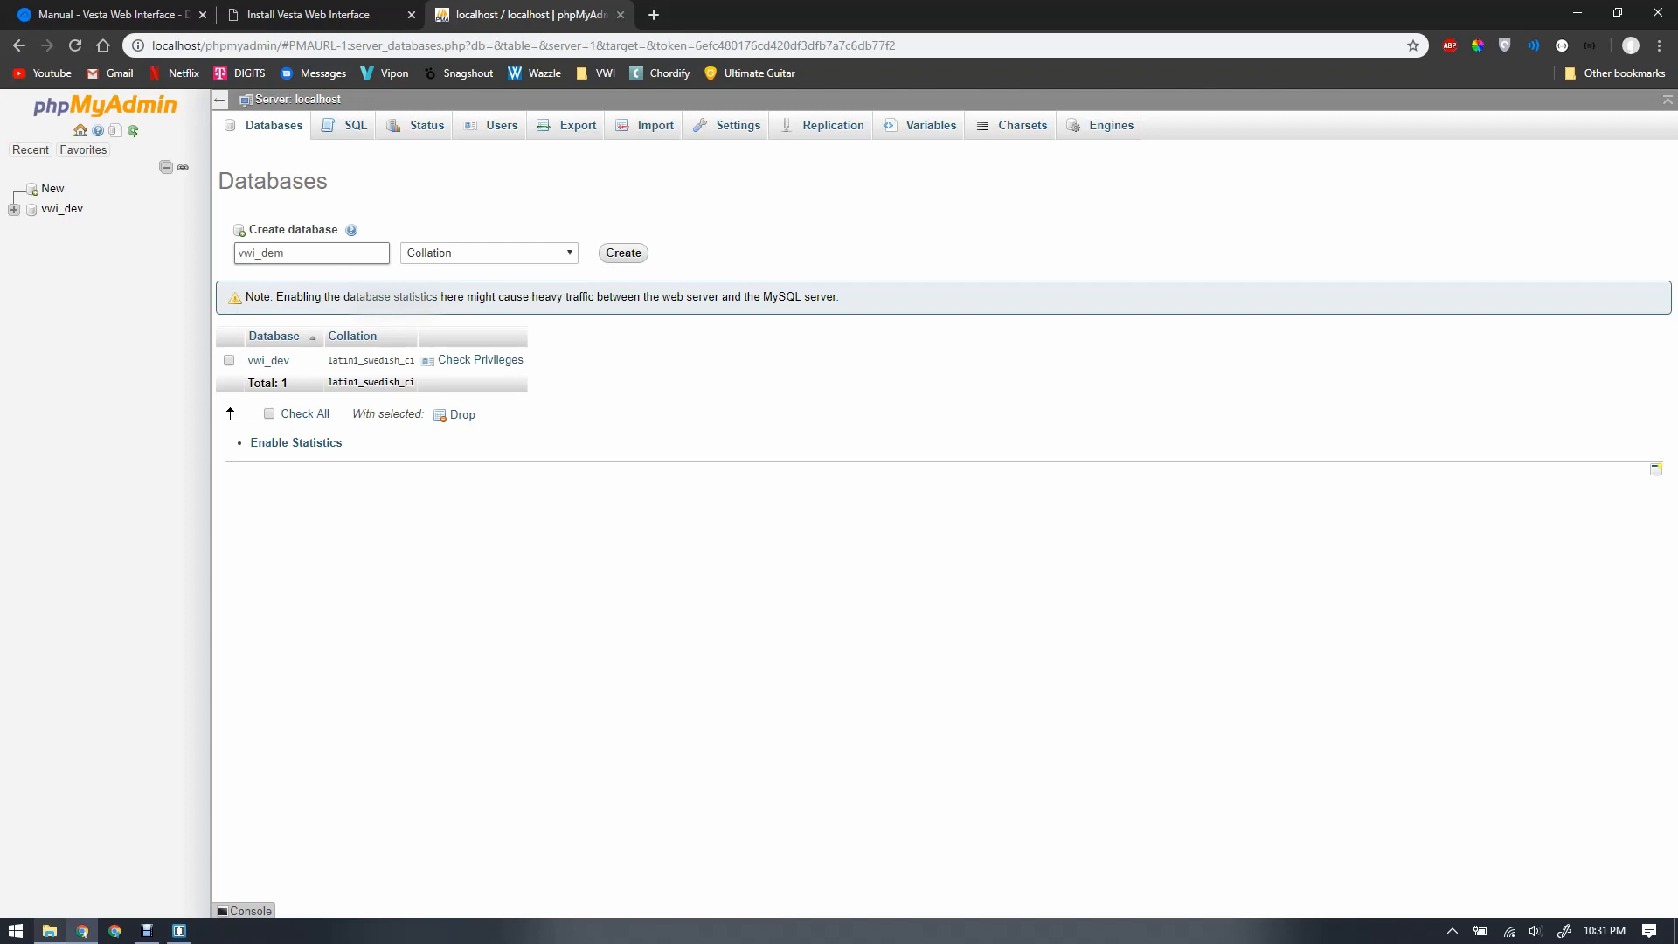
type("o-video")
left_click(490, 253)
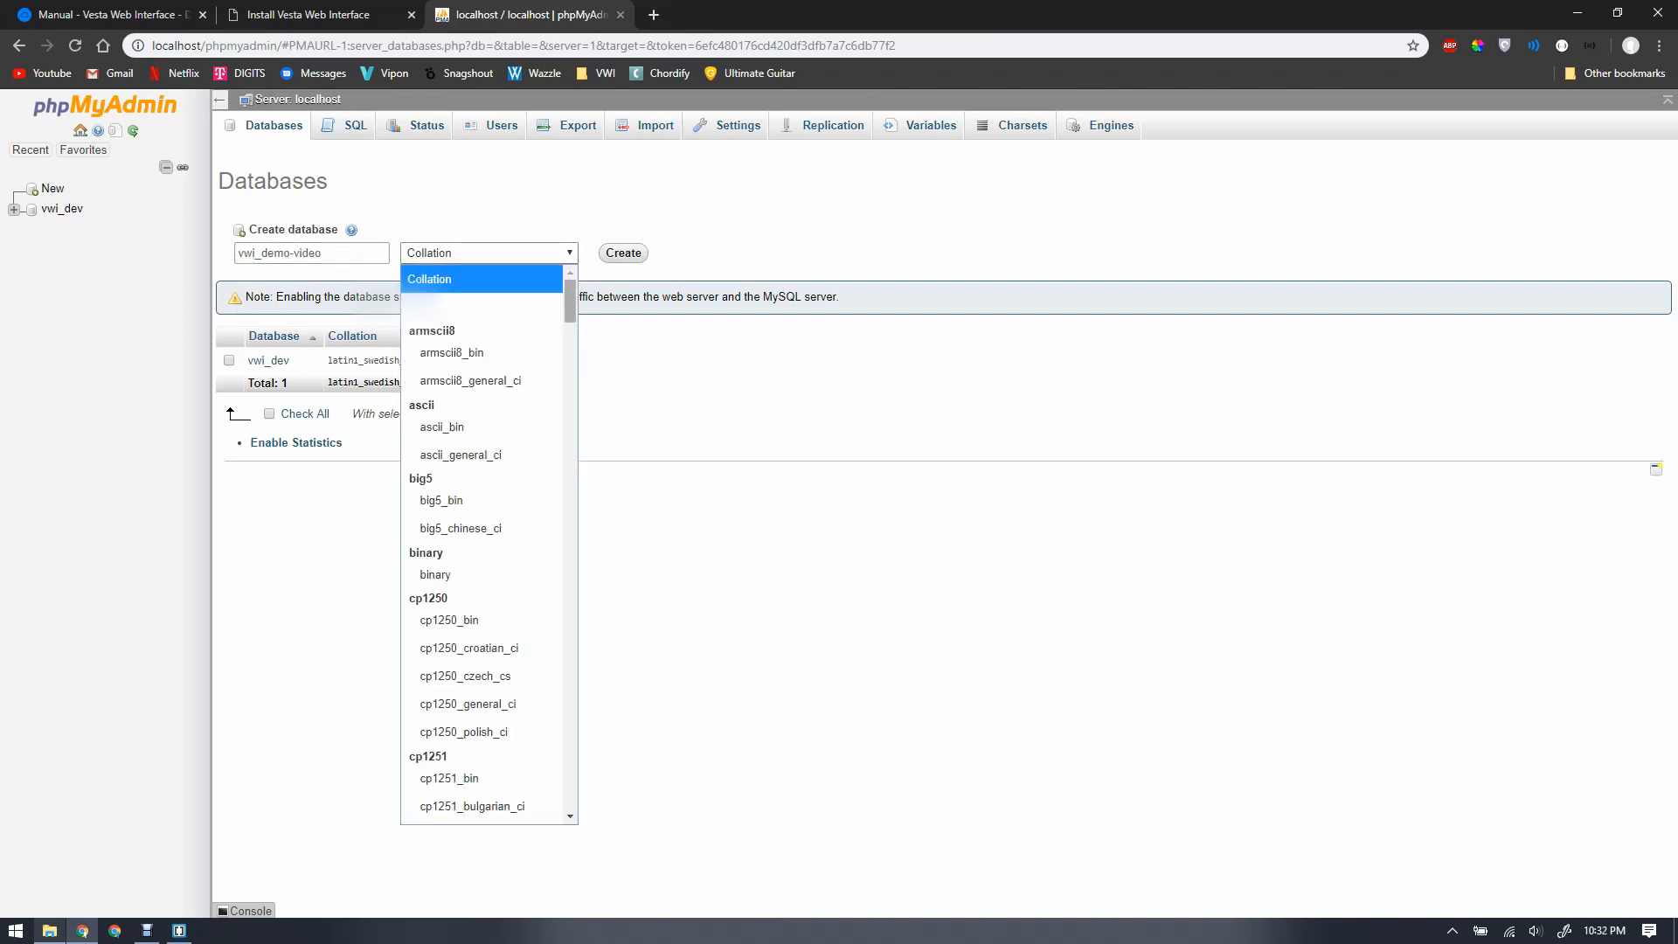
left_click_drag(570, 301, 569, 717)
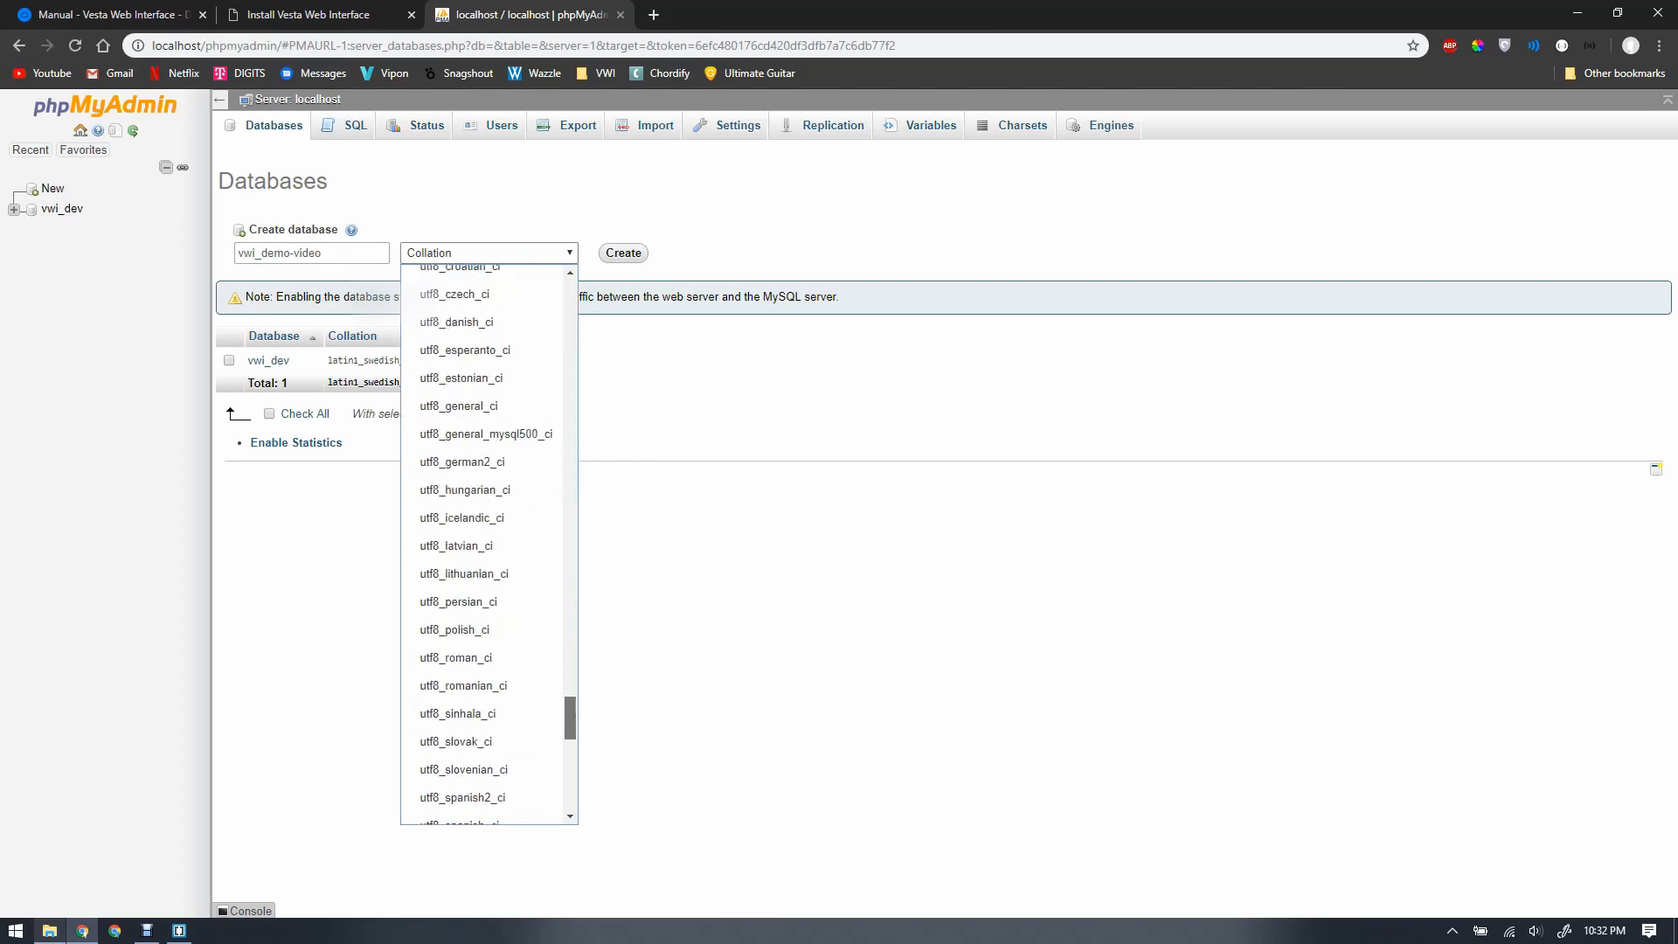
left_click(490, 407)
left_click(623, 253)
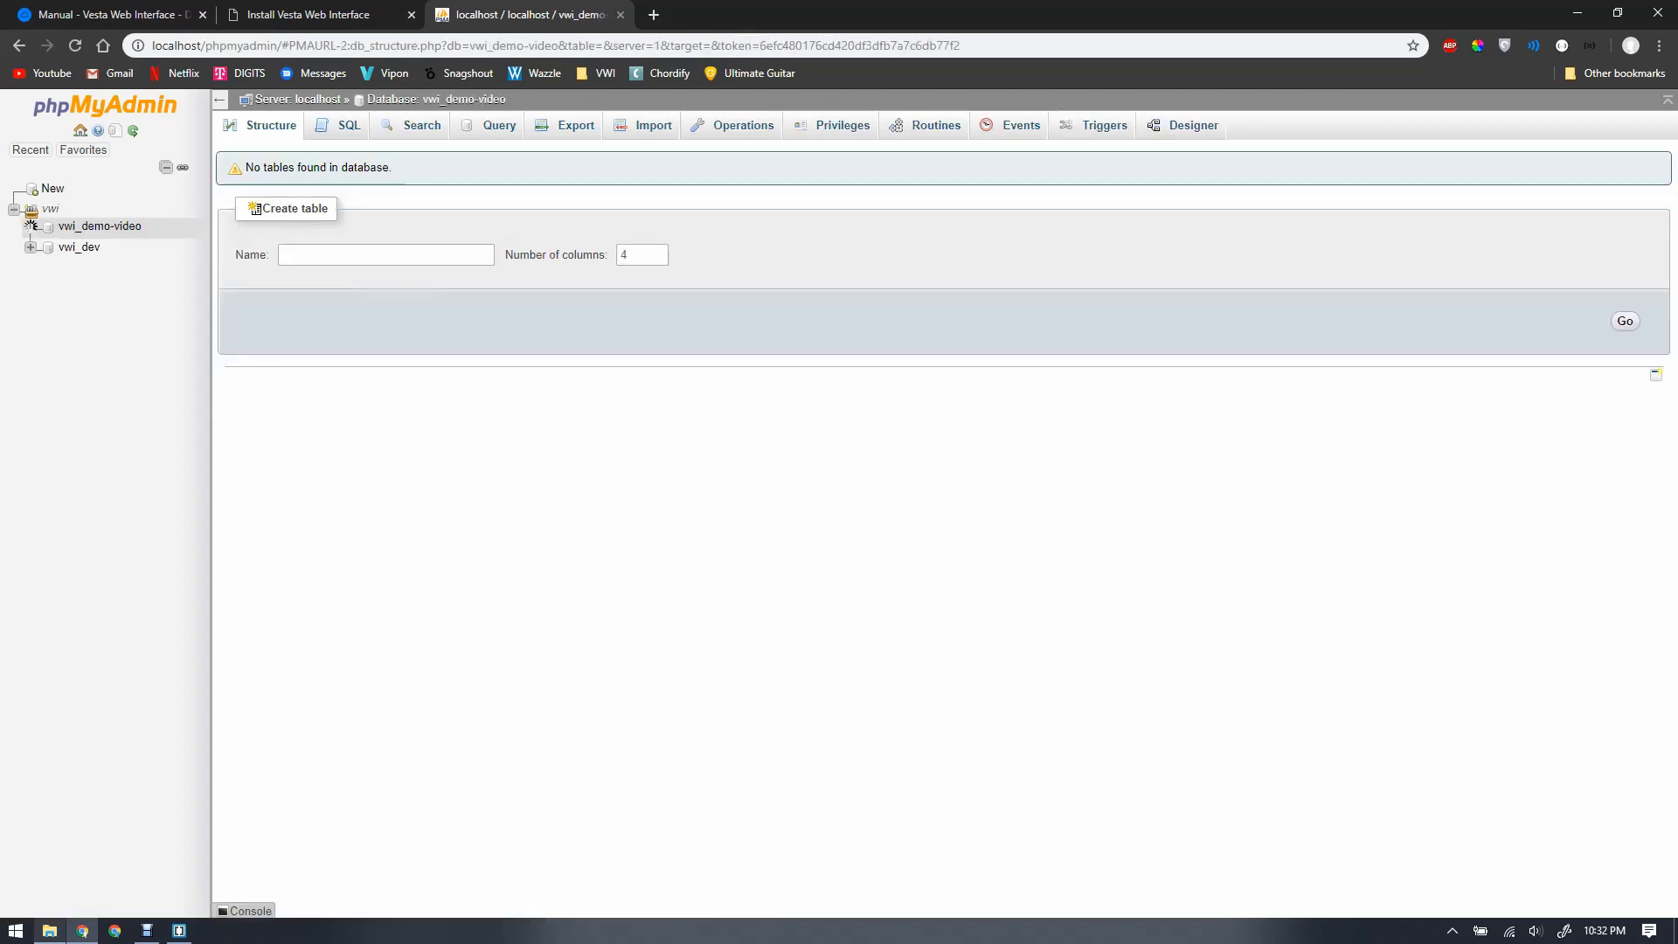
Step: Set the database name in config.php to 'vwi_demo-video', save, and return to the Manual docs
key("alt+Tab")
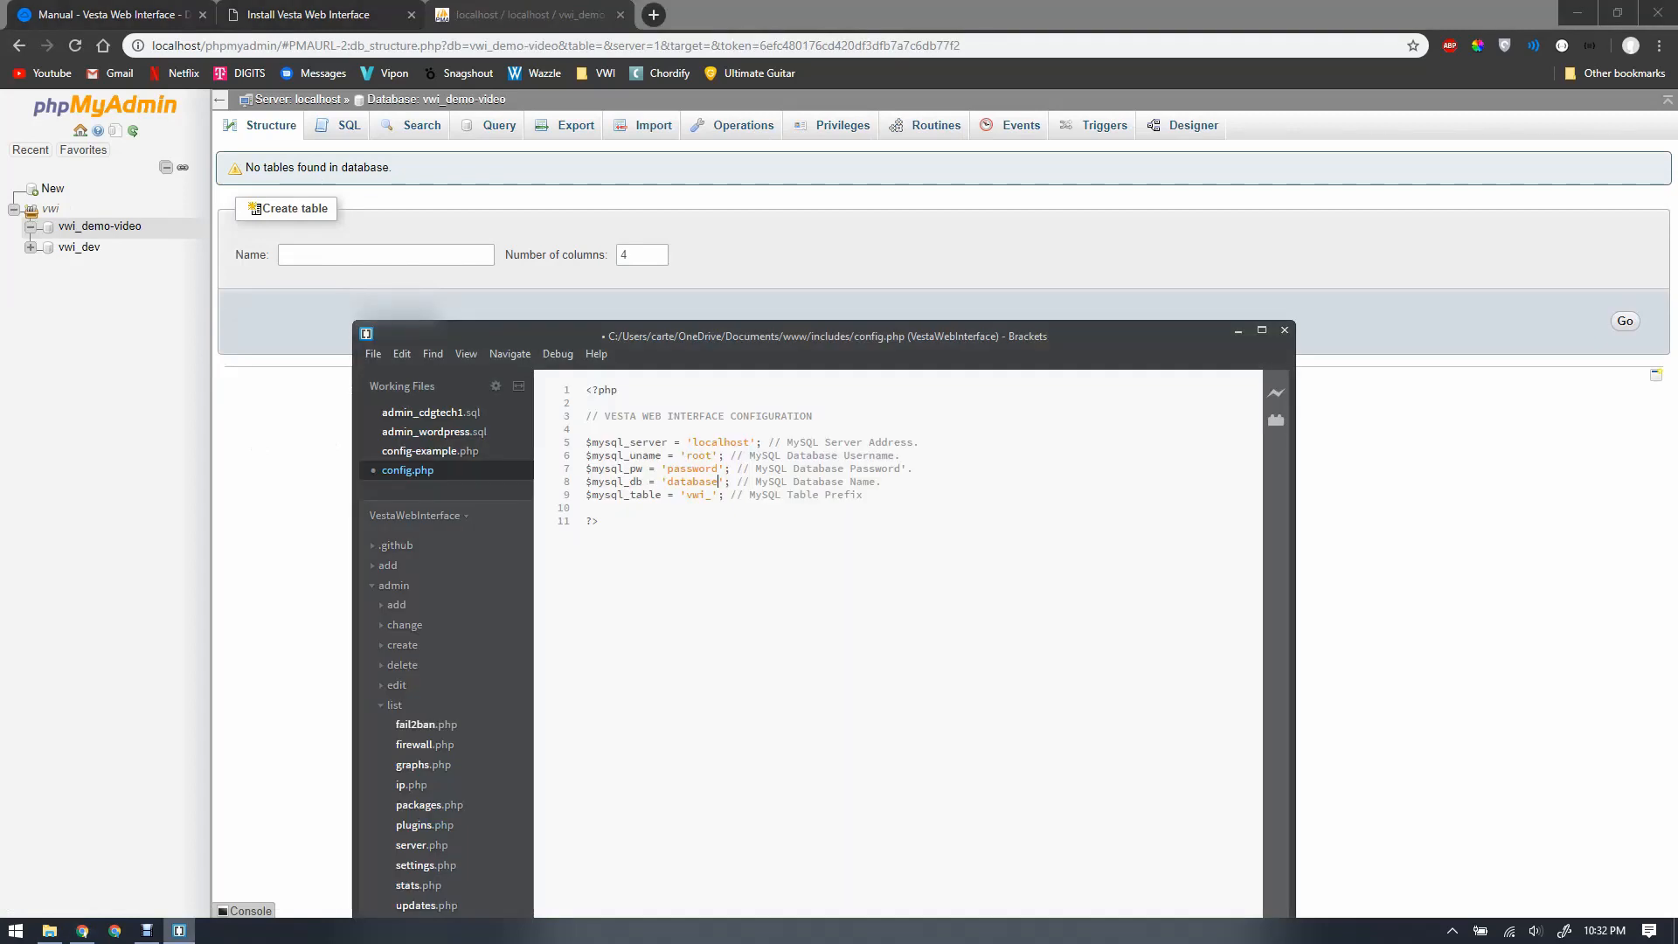
left_click_drag(668, 482, 718, 482)
type("vwi-demo-video")
key("BackSpace")
type("_")
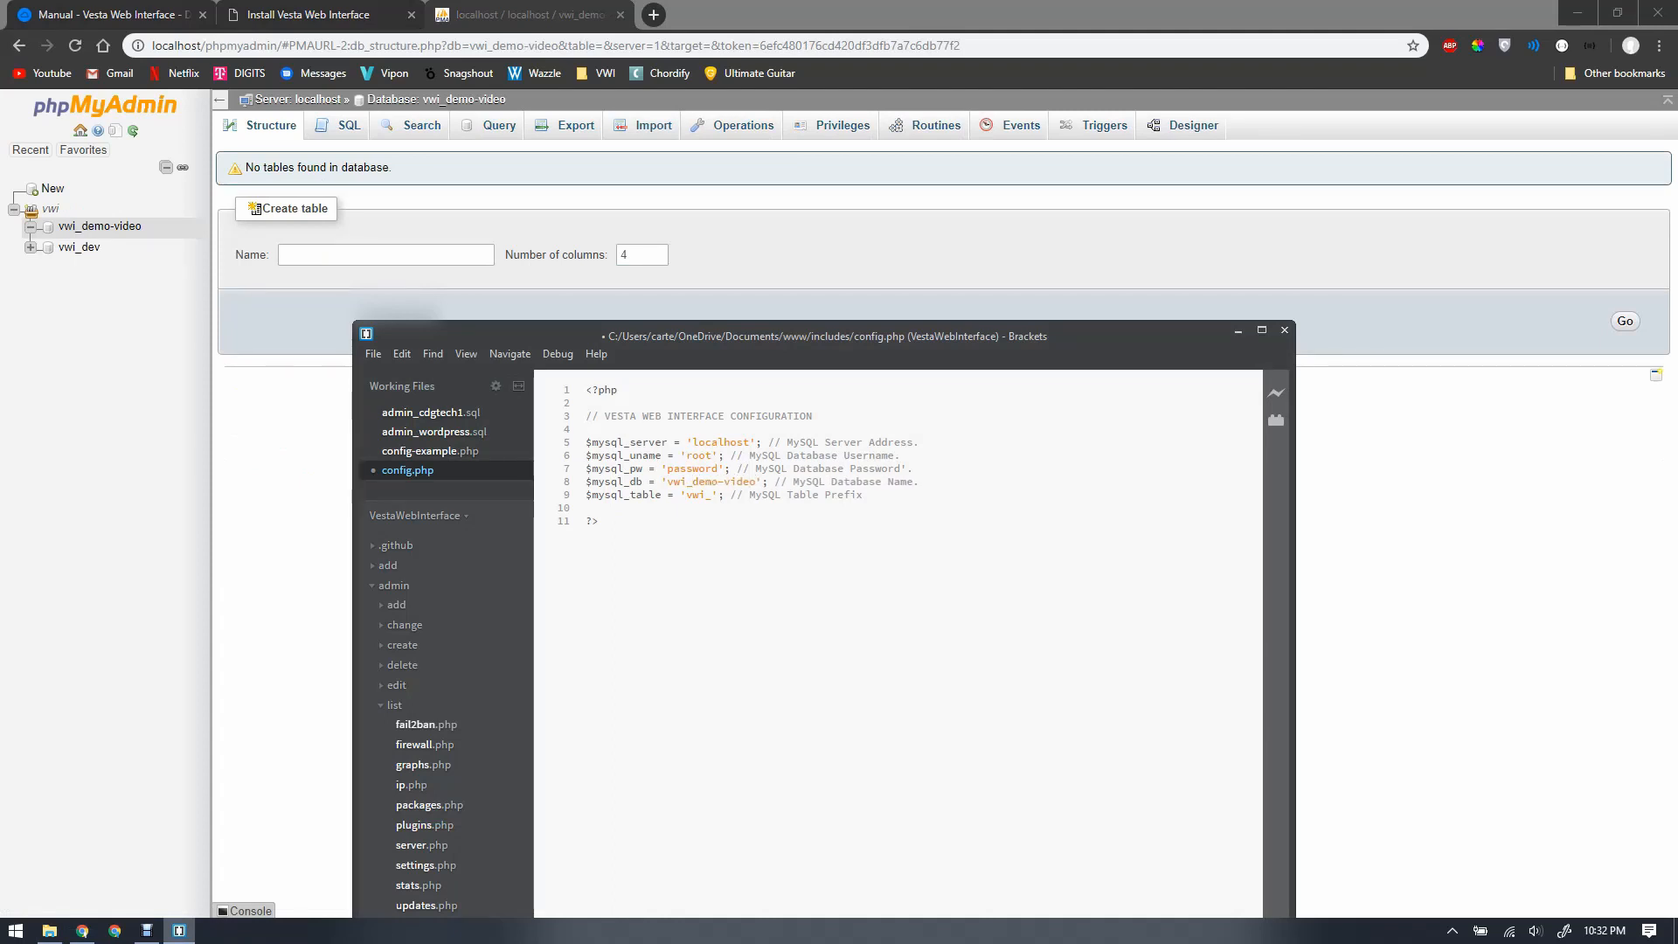
key("ctrl+s")
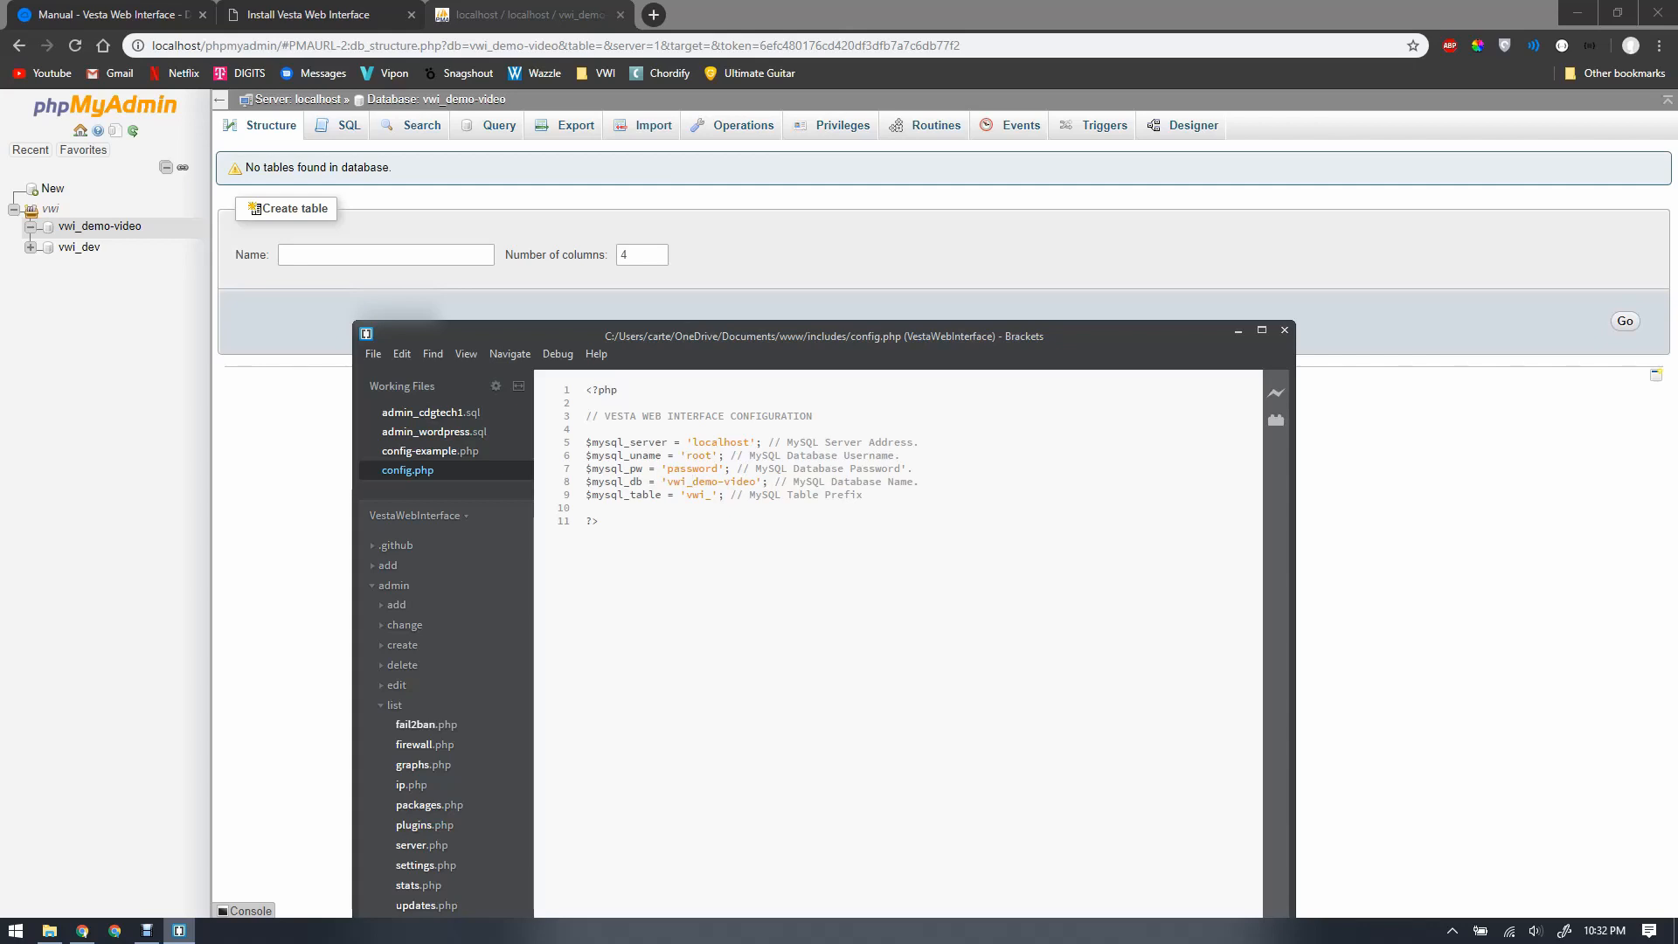
key("alt+Tab")
key("ctrl+Tab")
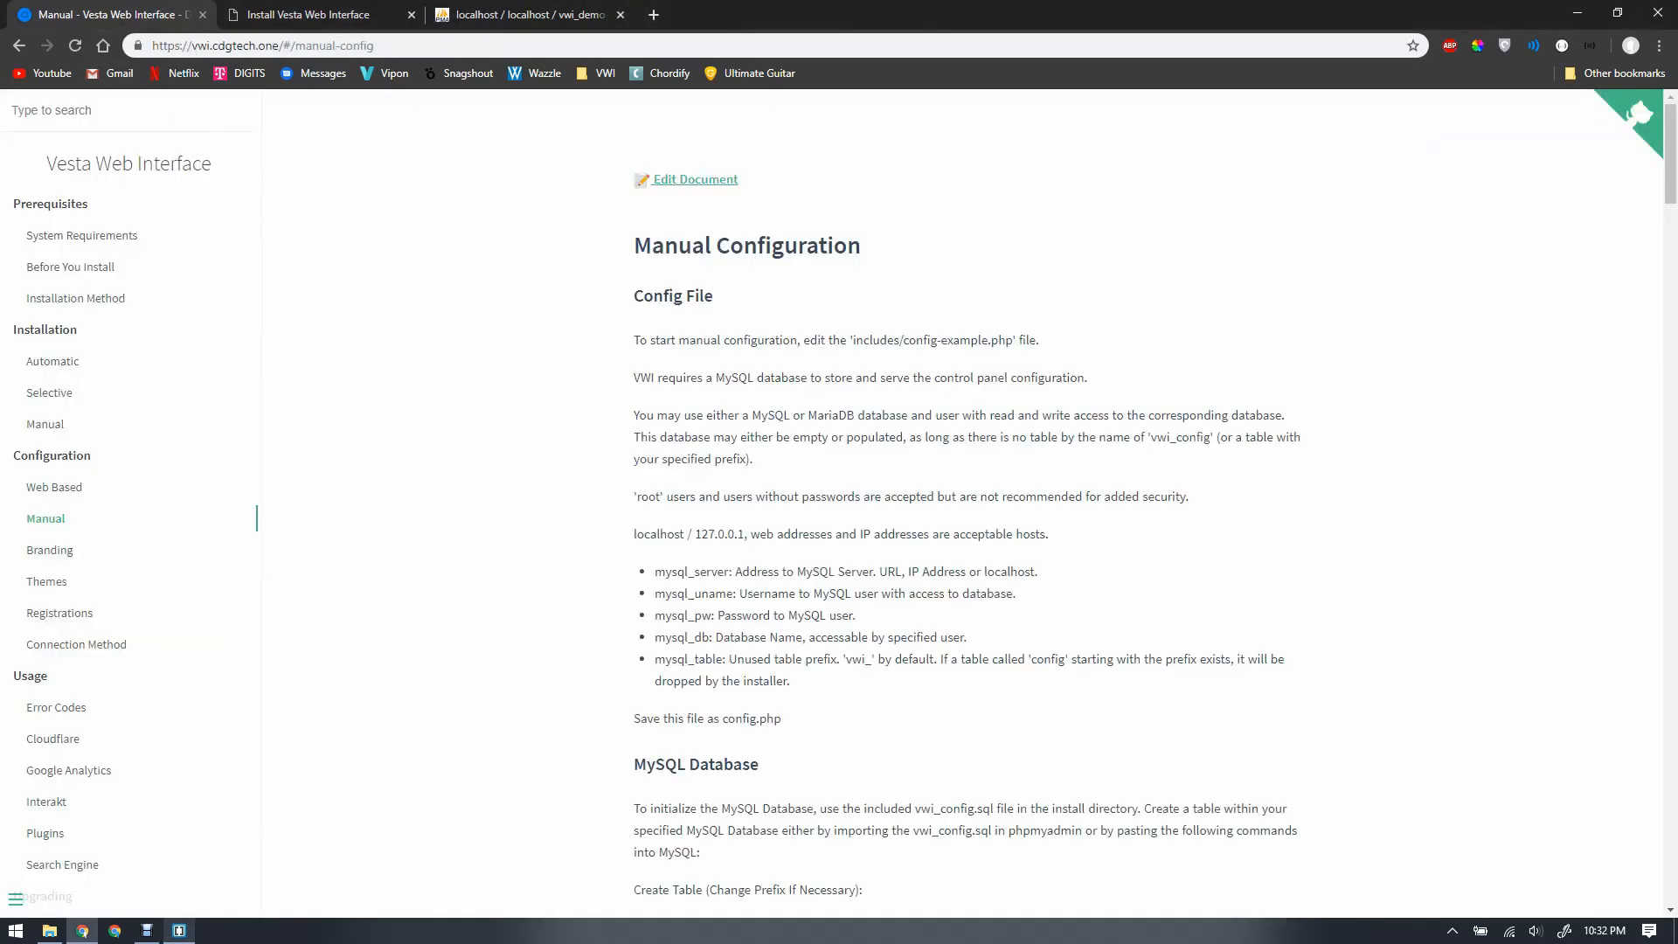
Step: Copy the vwi_config CREATE TABLE statement from the docs and return to phpMyAdmin
scroll(970, 503, "down", 6)
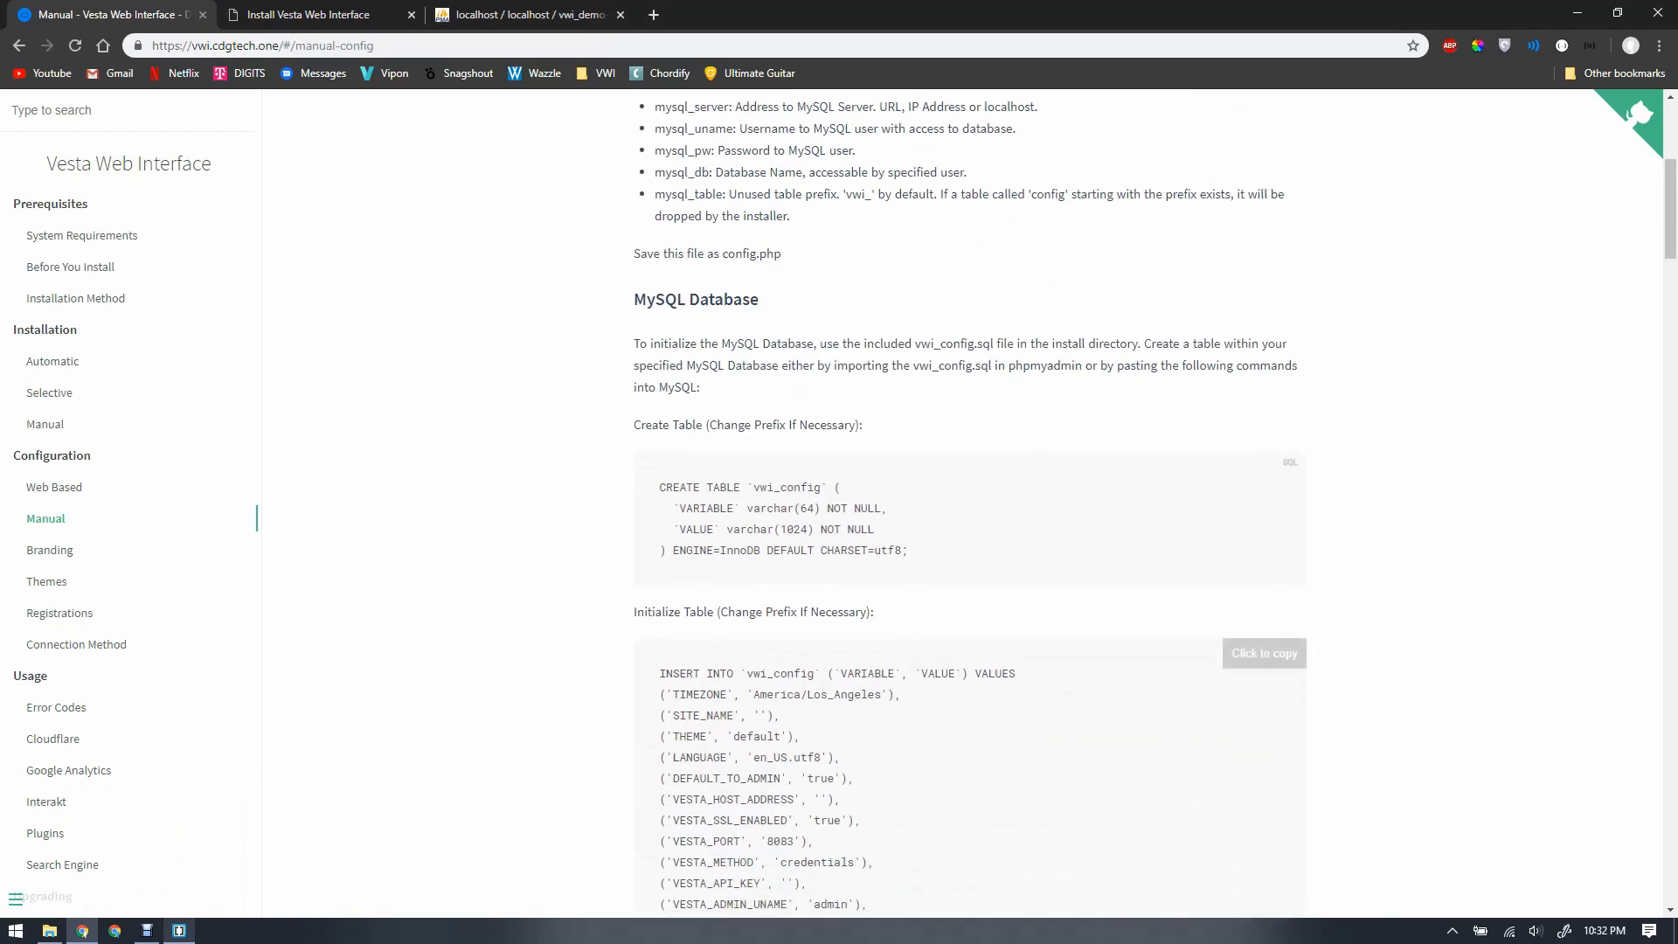
scroll(970, 504, "down", 1)
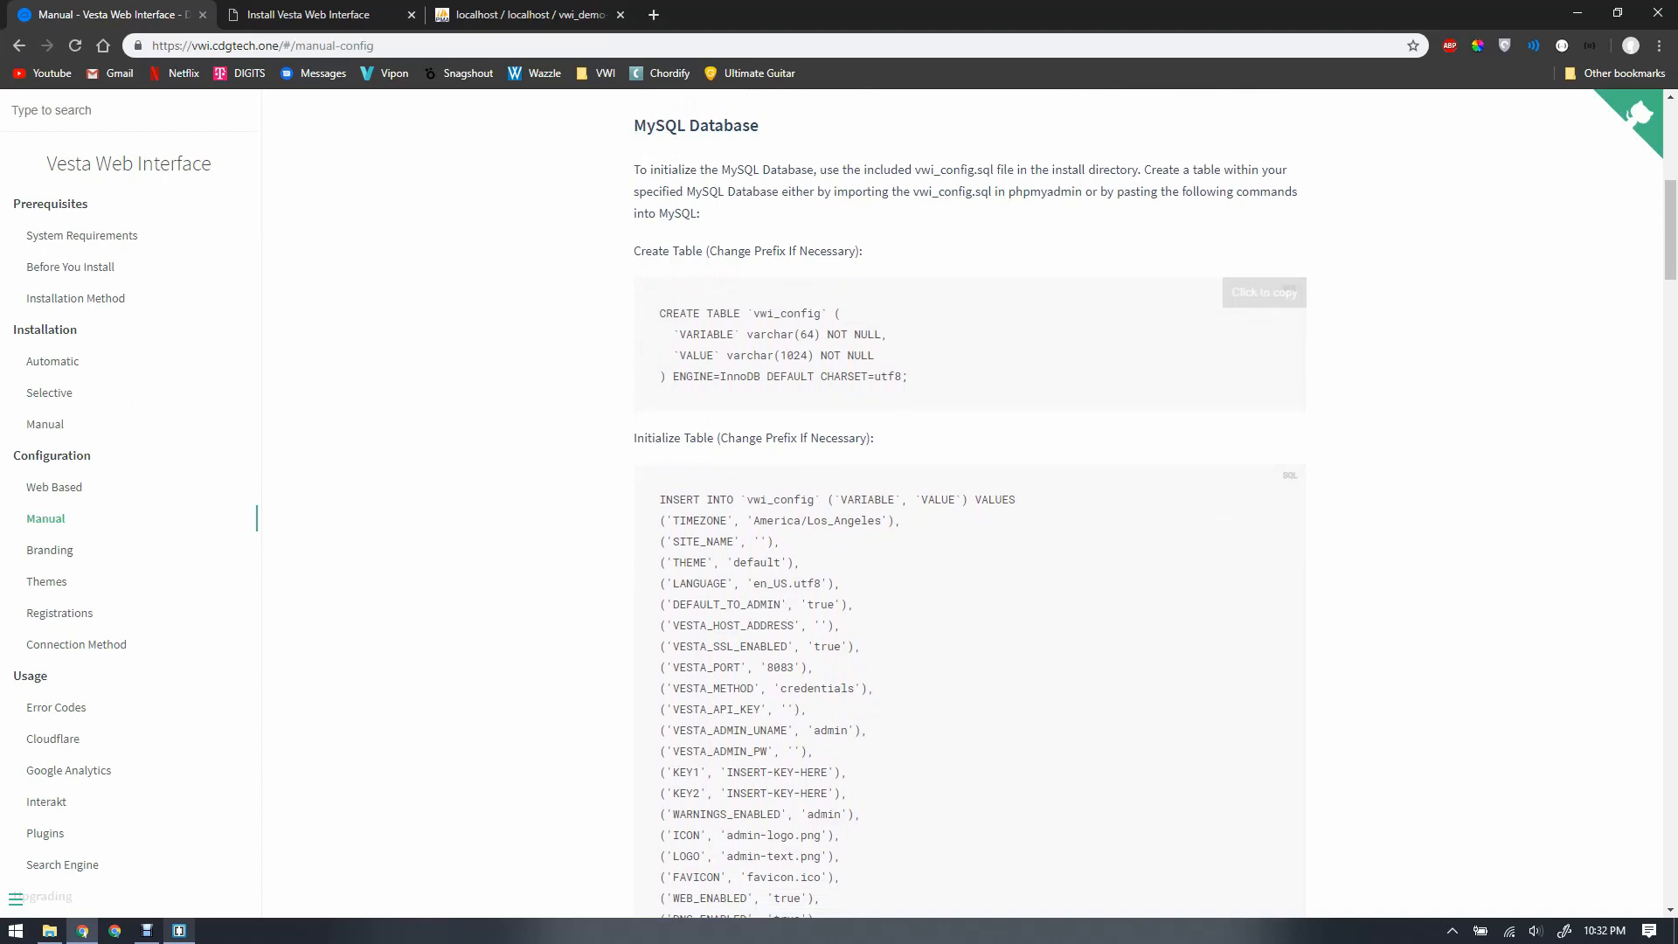
left_click(1265, 293)
left_click(529, 15)
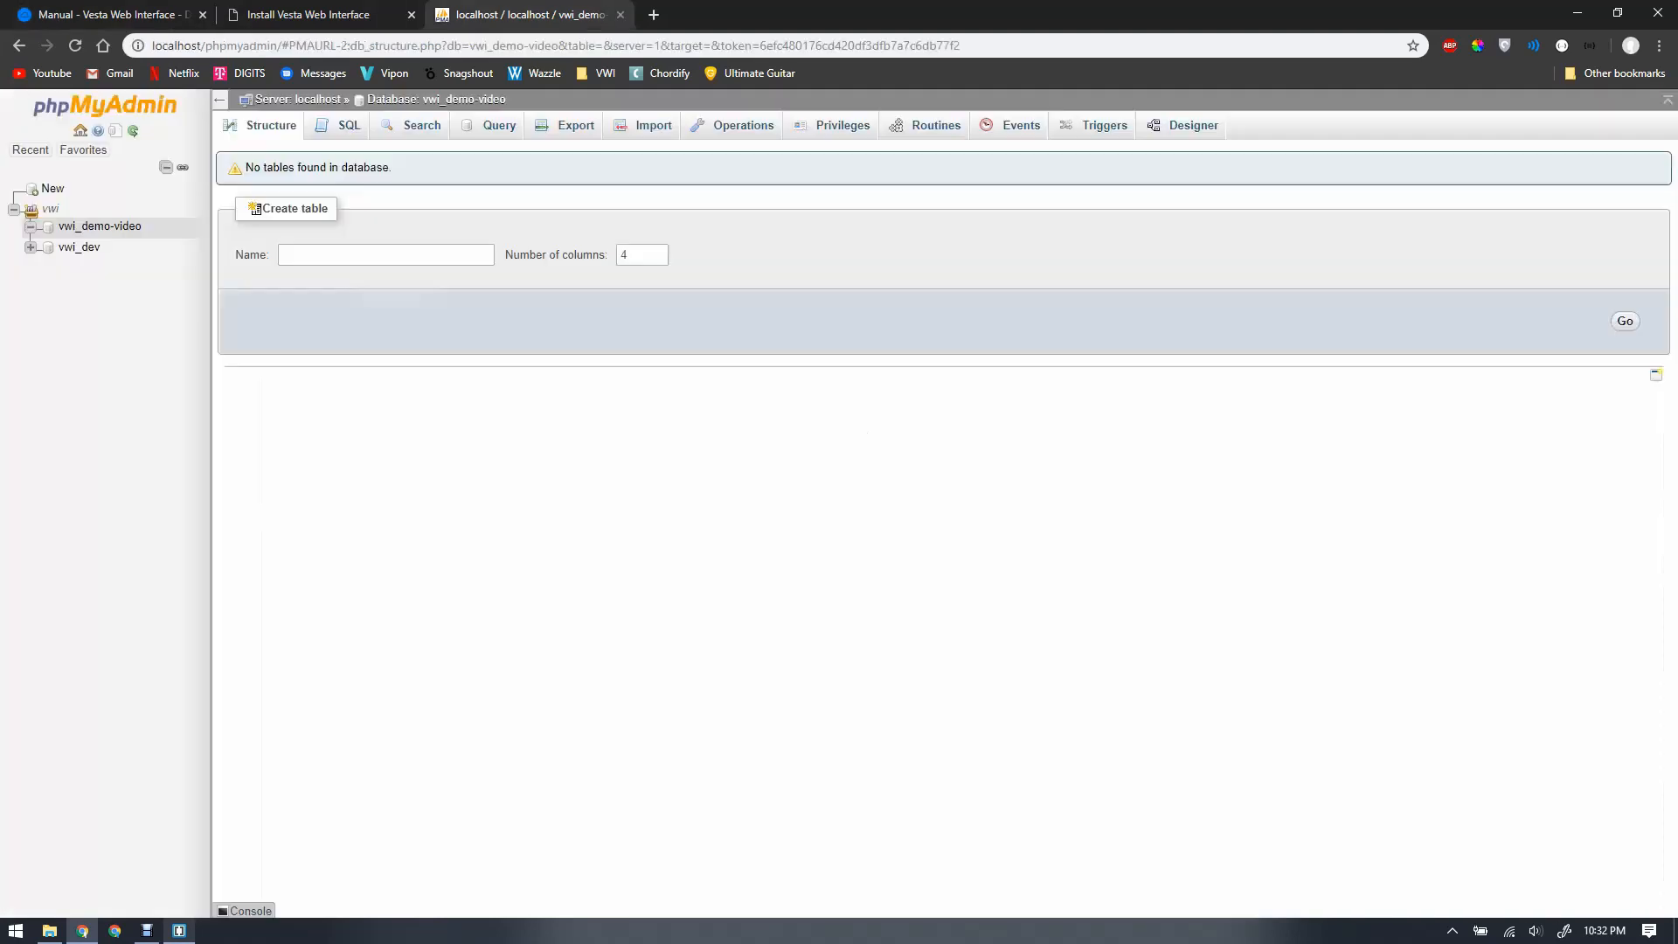
Step: Run the pasted CREATE TABLE query in vwi_demo-video and open the new vwi_config table
left_click(348, 125)
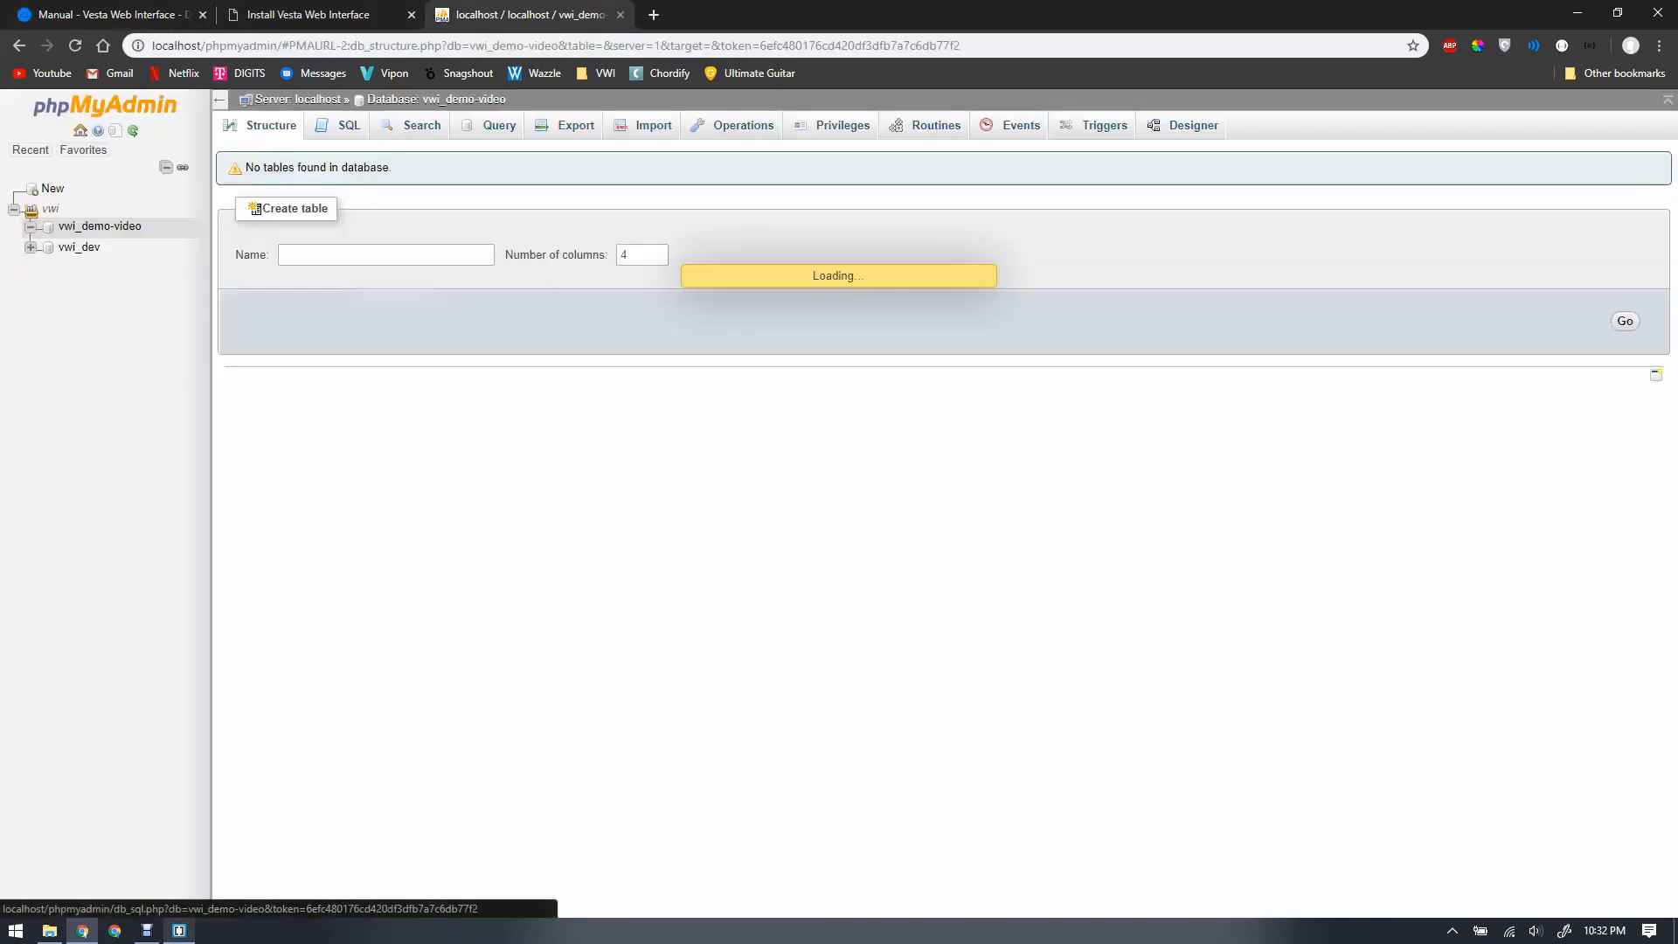
right_click(350, 234)
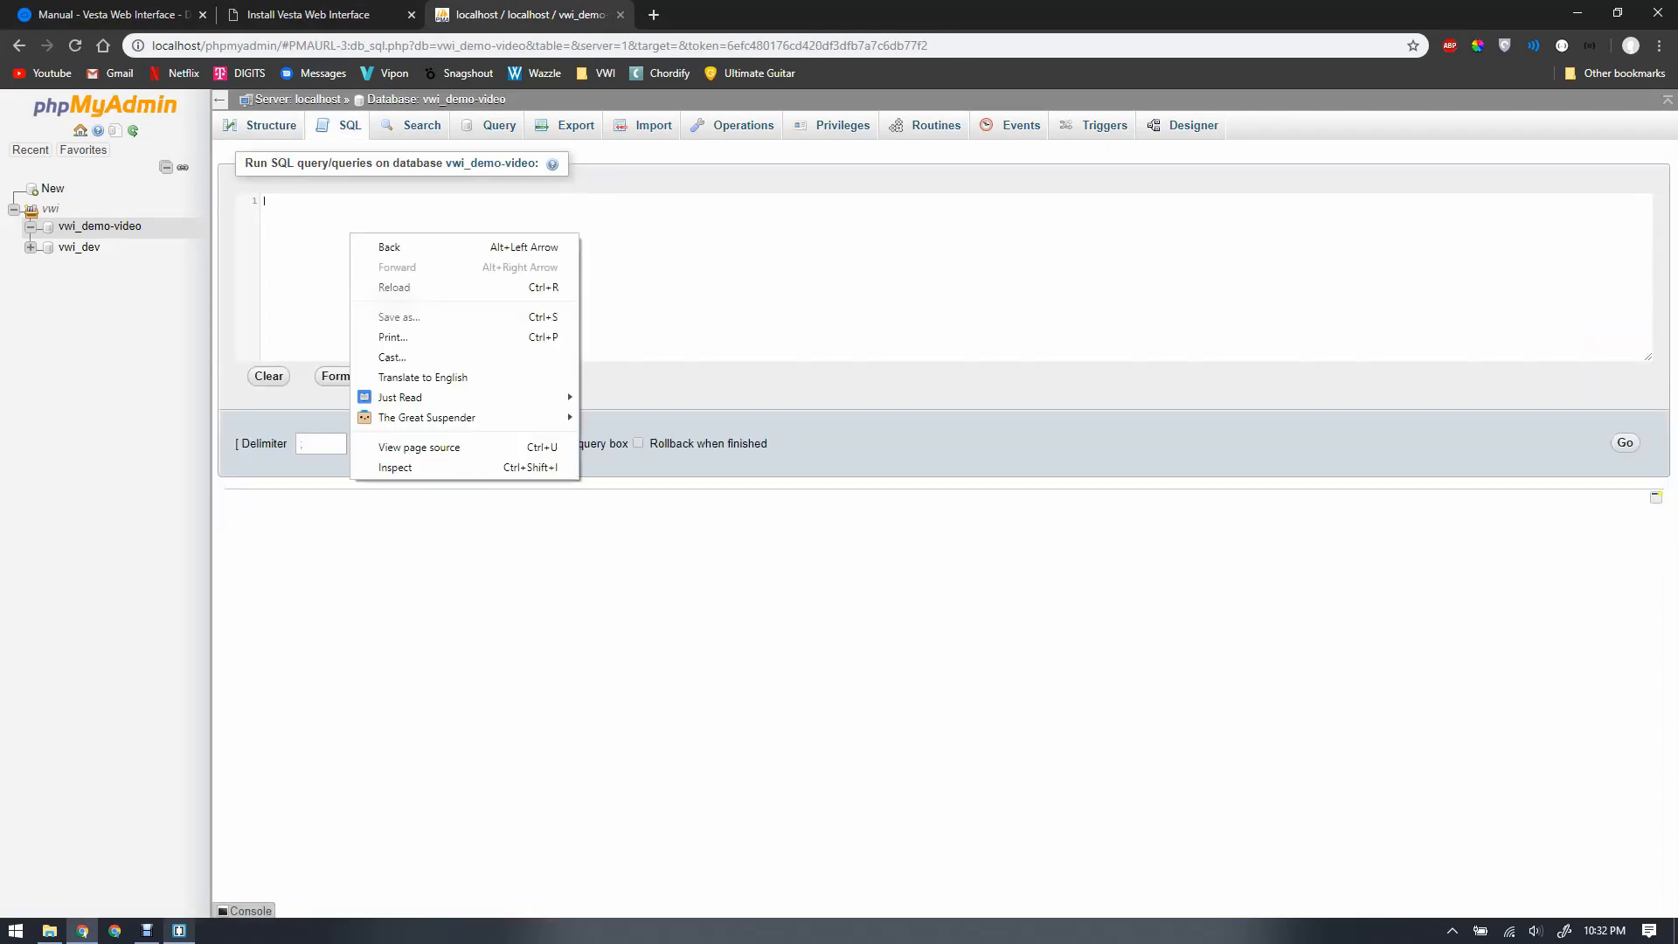
right_click(301, 266)
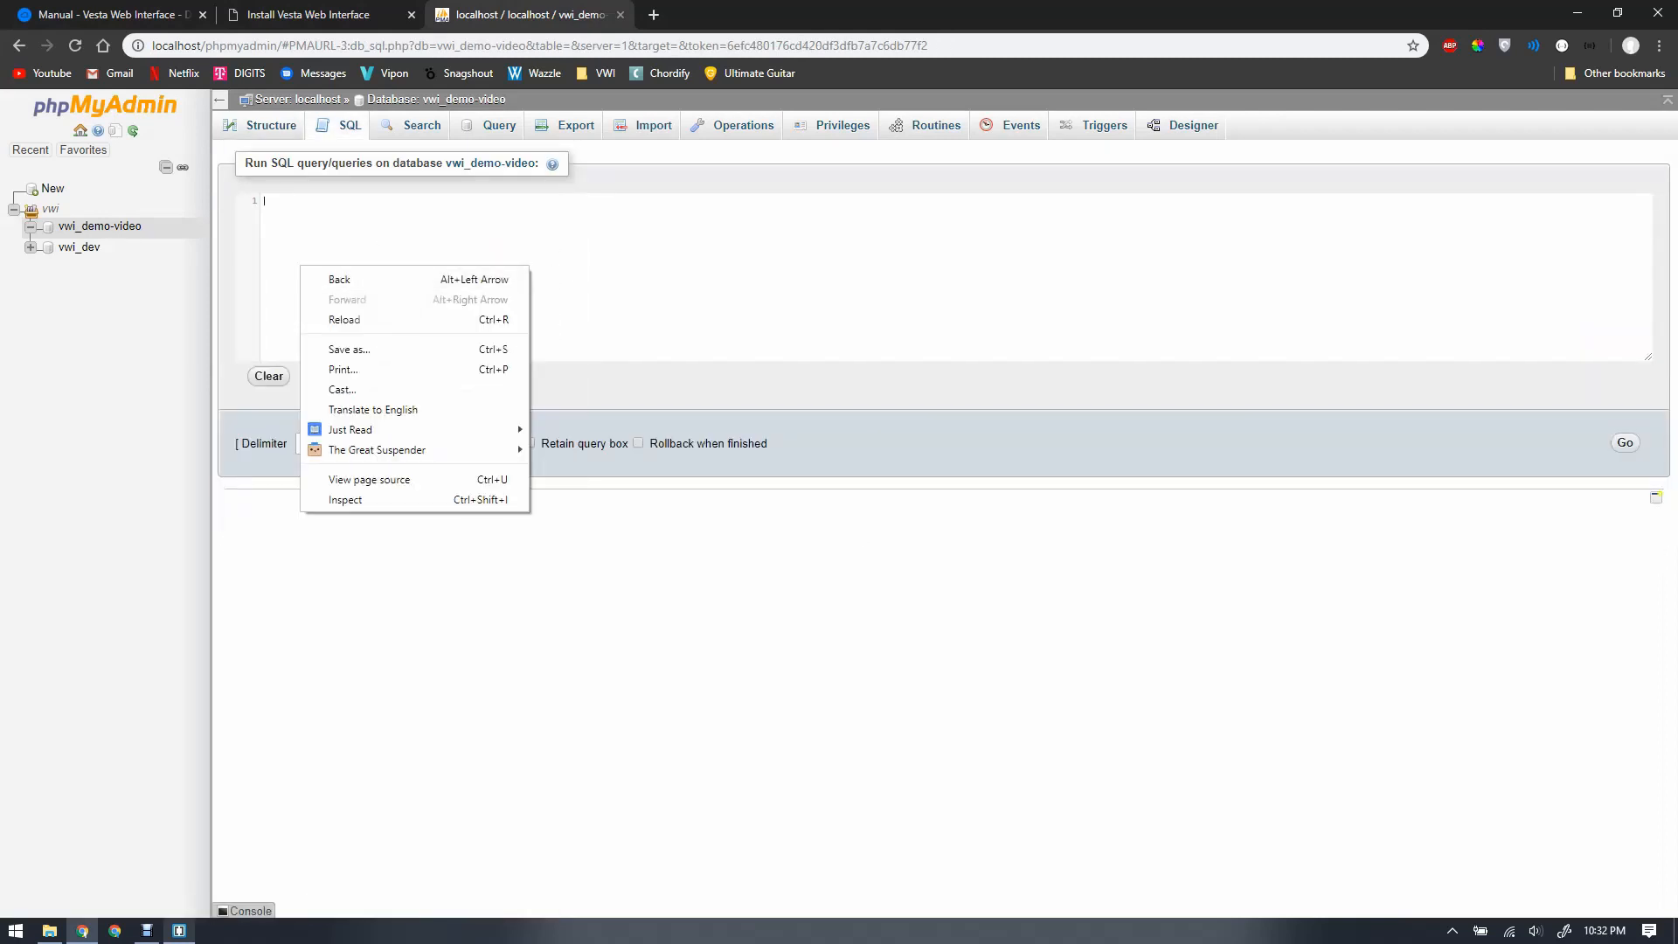
key("Escape")
type("CREATE TABLE `vwi_config` (   `VARIABLE` varchar(64) NOT NULL,   `VALUE` varchar(1024) NOT NULL ) ENGINE=InnoDB DEFAULT CHARSET=utf8;")
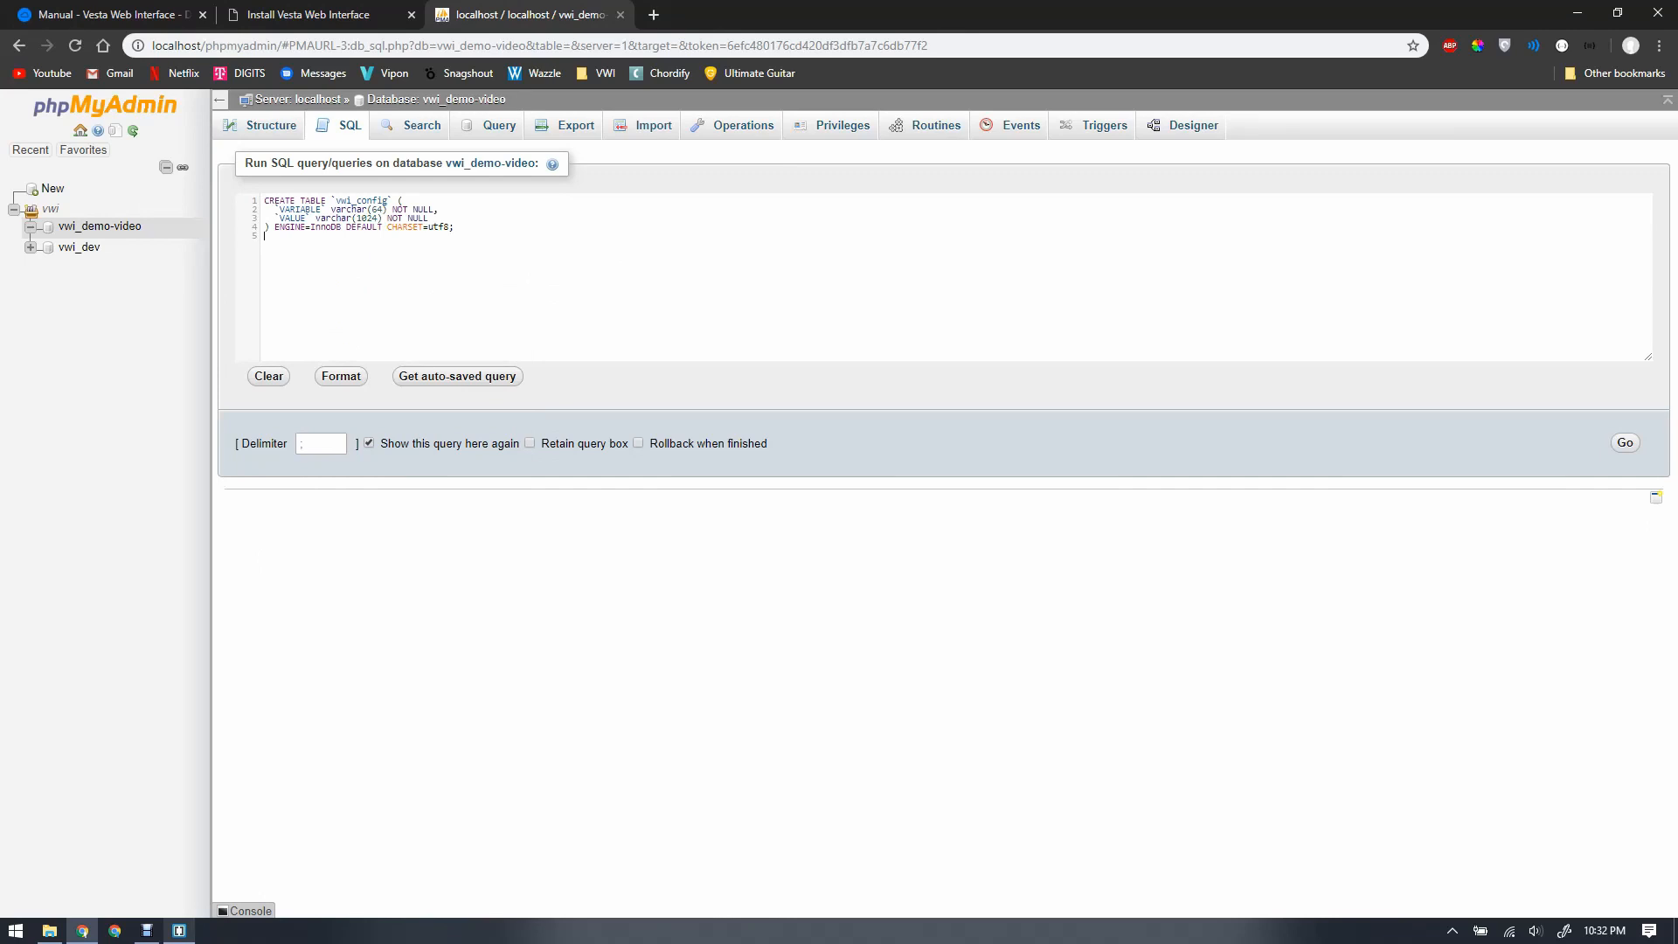
left_click(1625, 442)
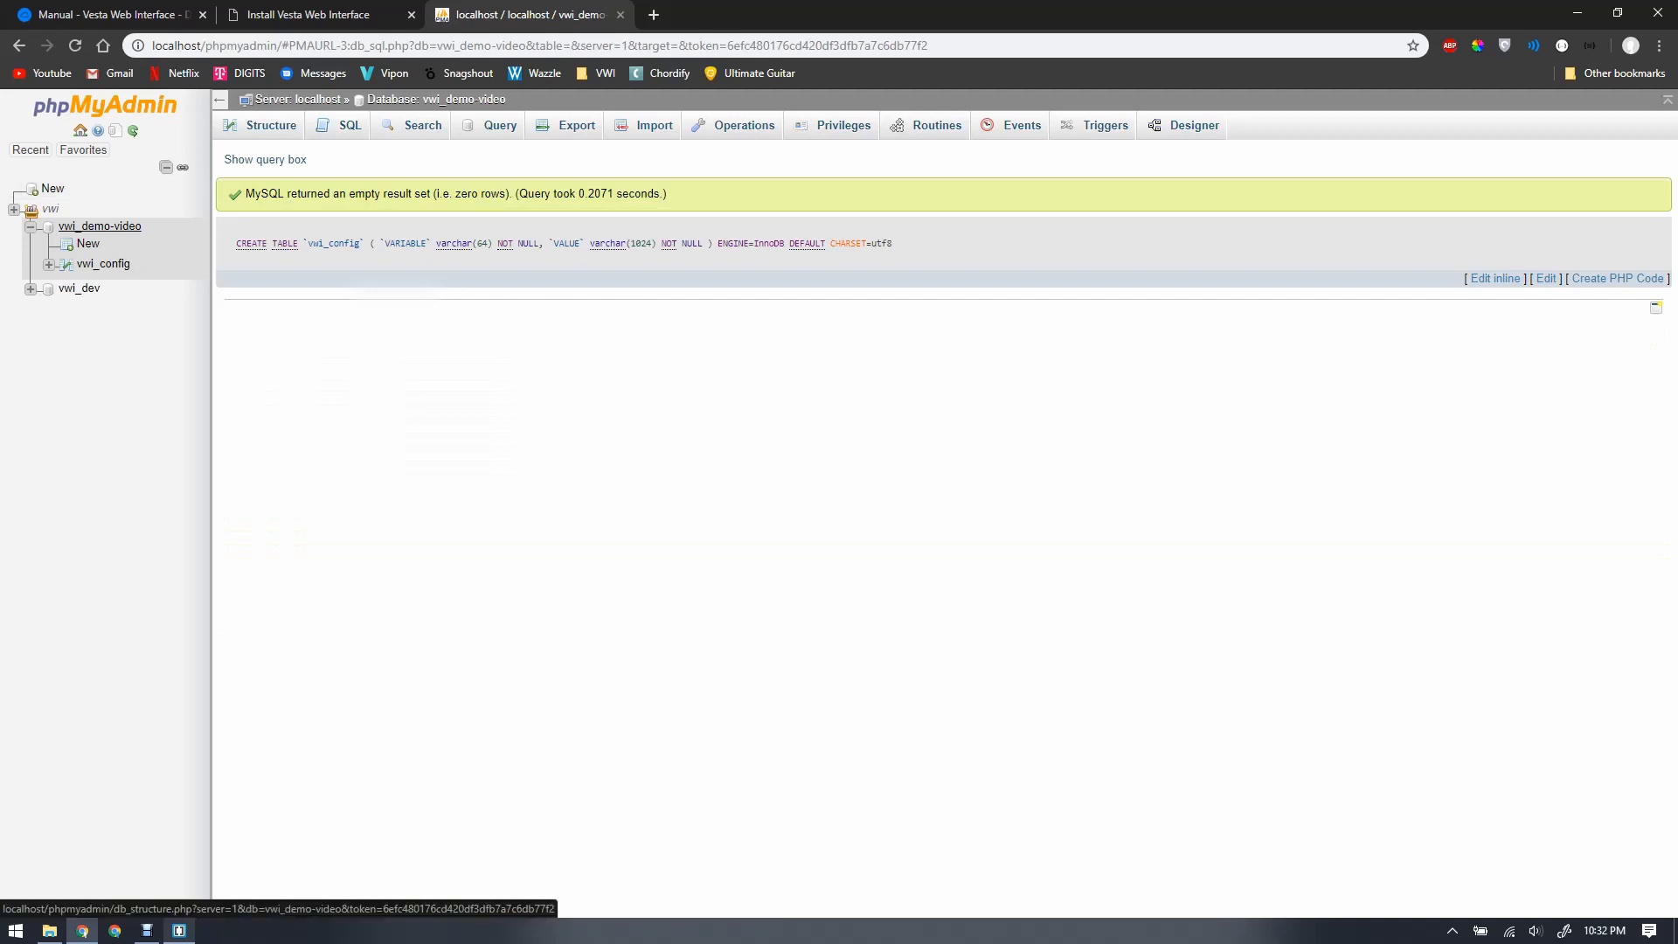
left_click(103, 264)
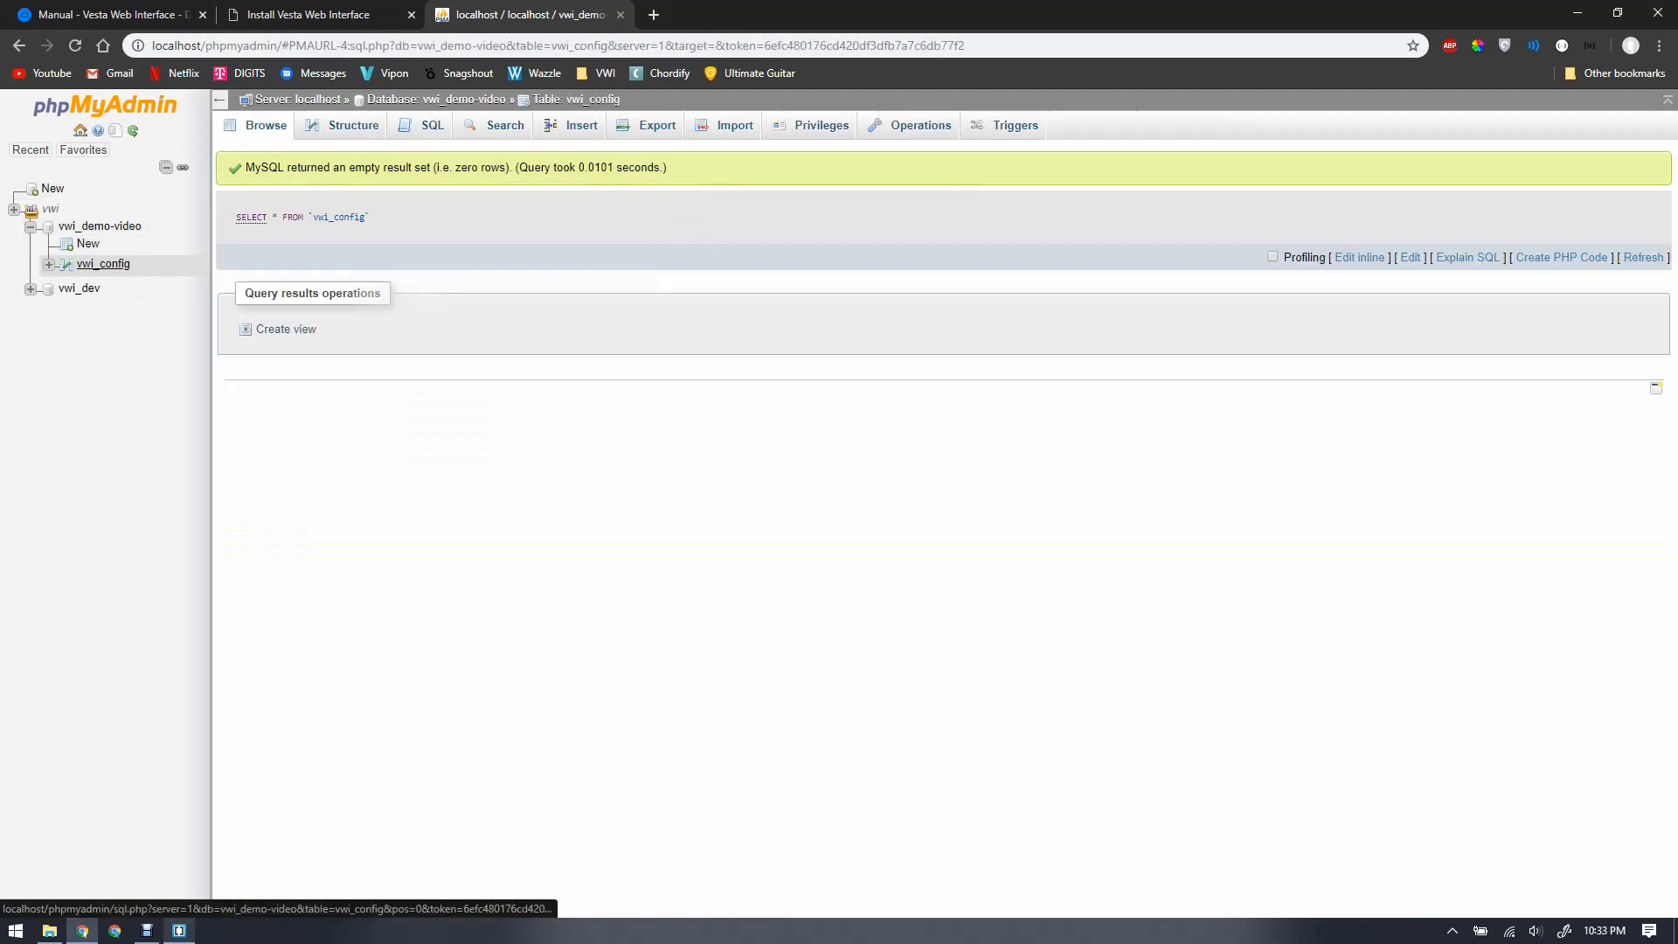
Step: Review the docs' MySQL INSERT block, then switch to File Explorer on the includes folder
key("ctrl+shift+Tab")
key("ctrl+shift+Tab")
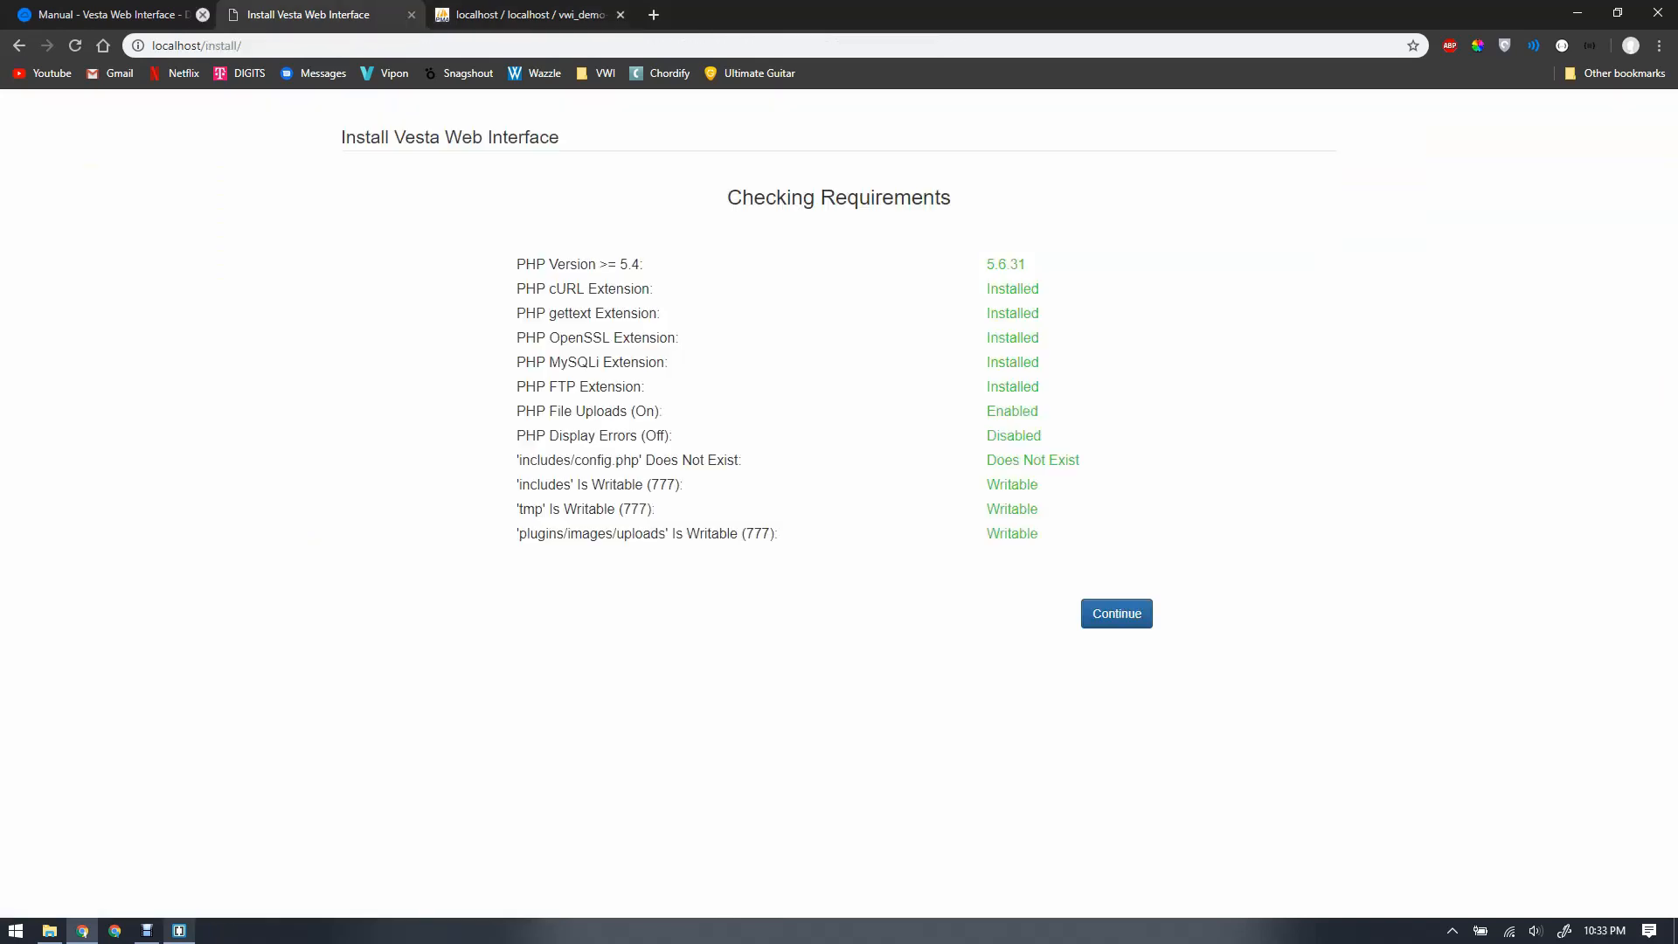
scroll(970, 507, "down", 5)
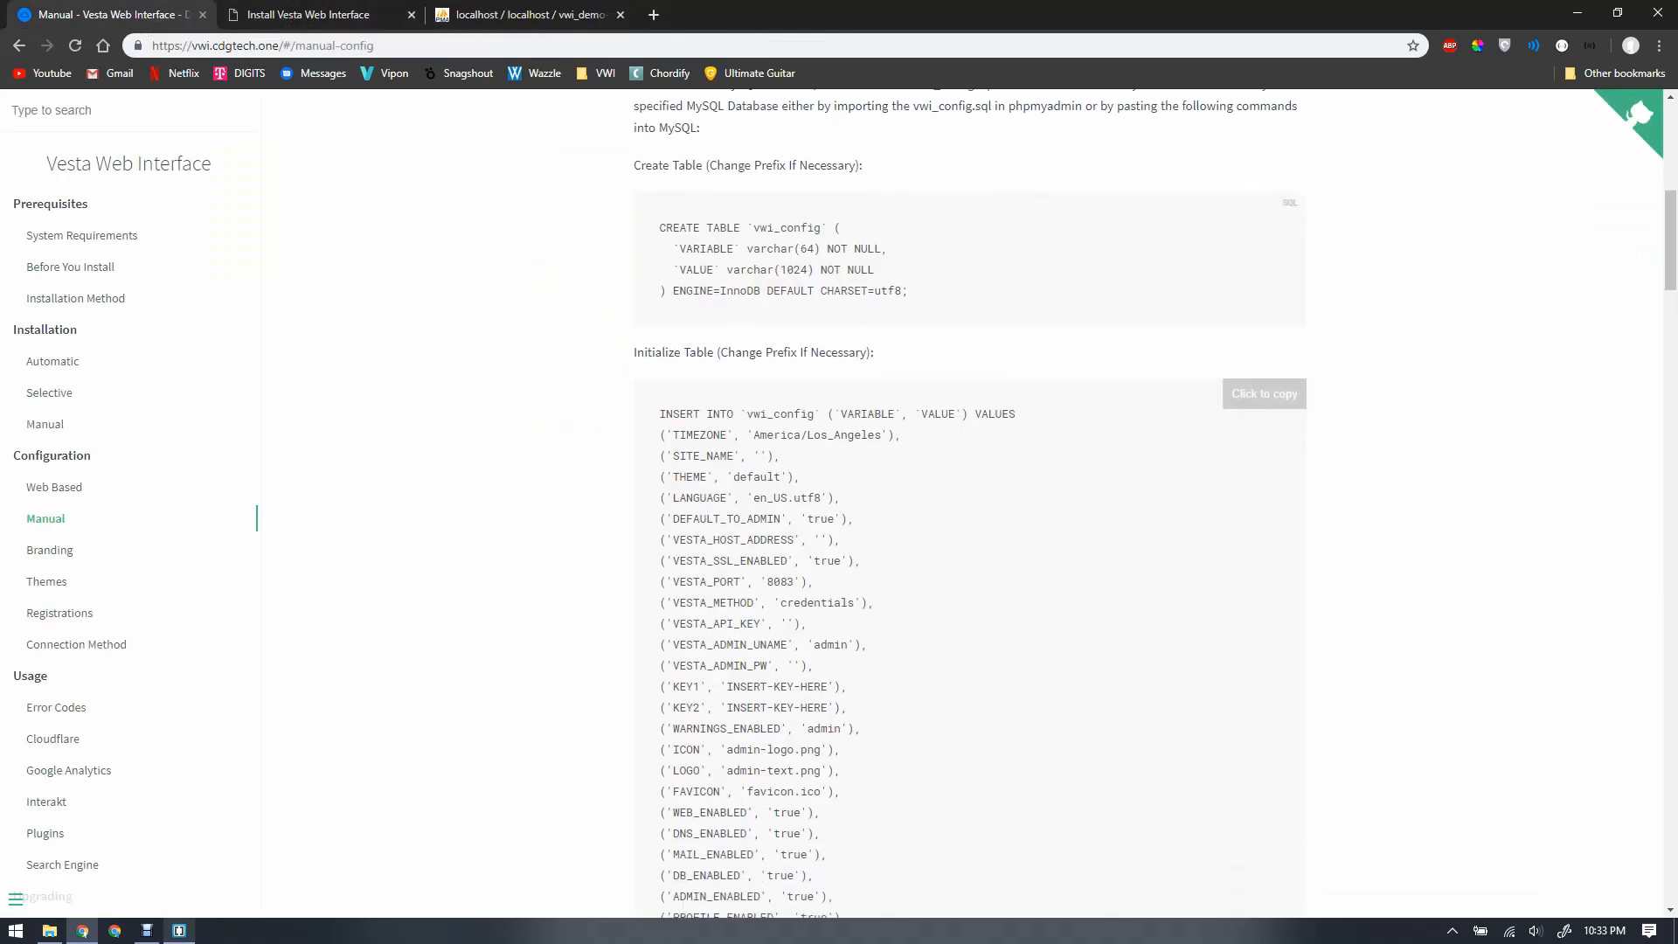
scroll(970, 507, "up", 5)
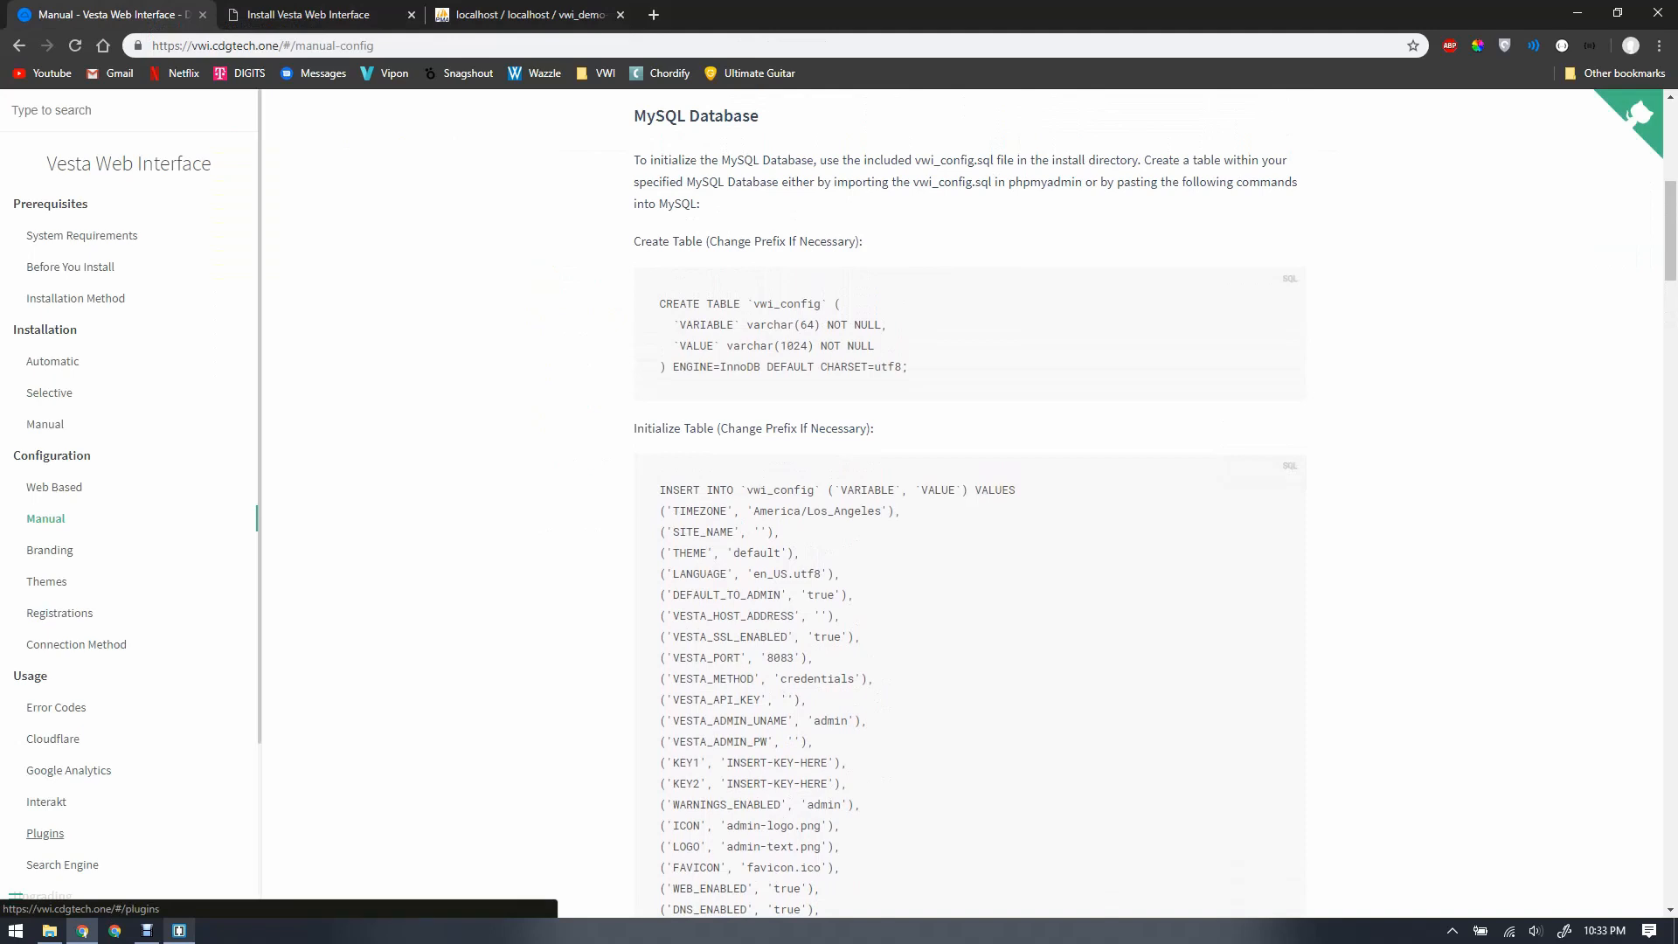
left_click(50, 930)
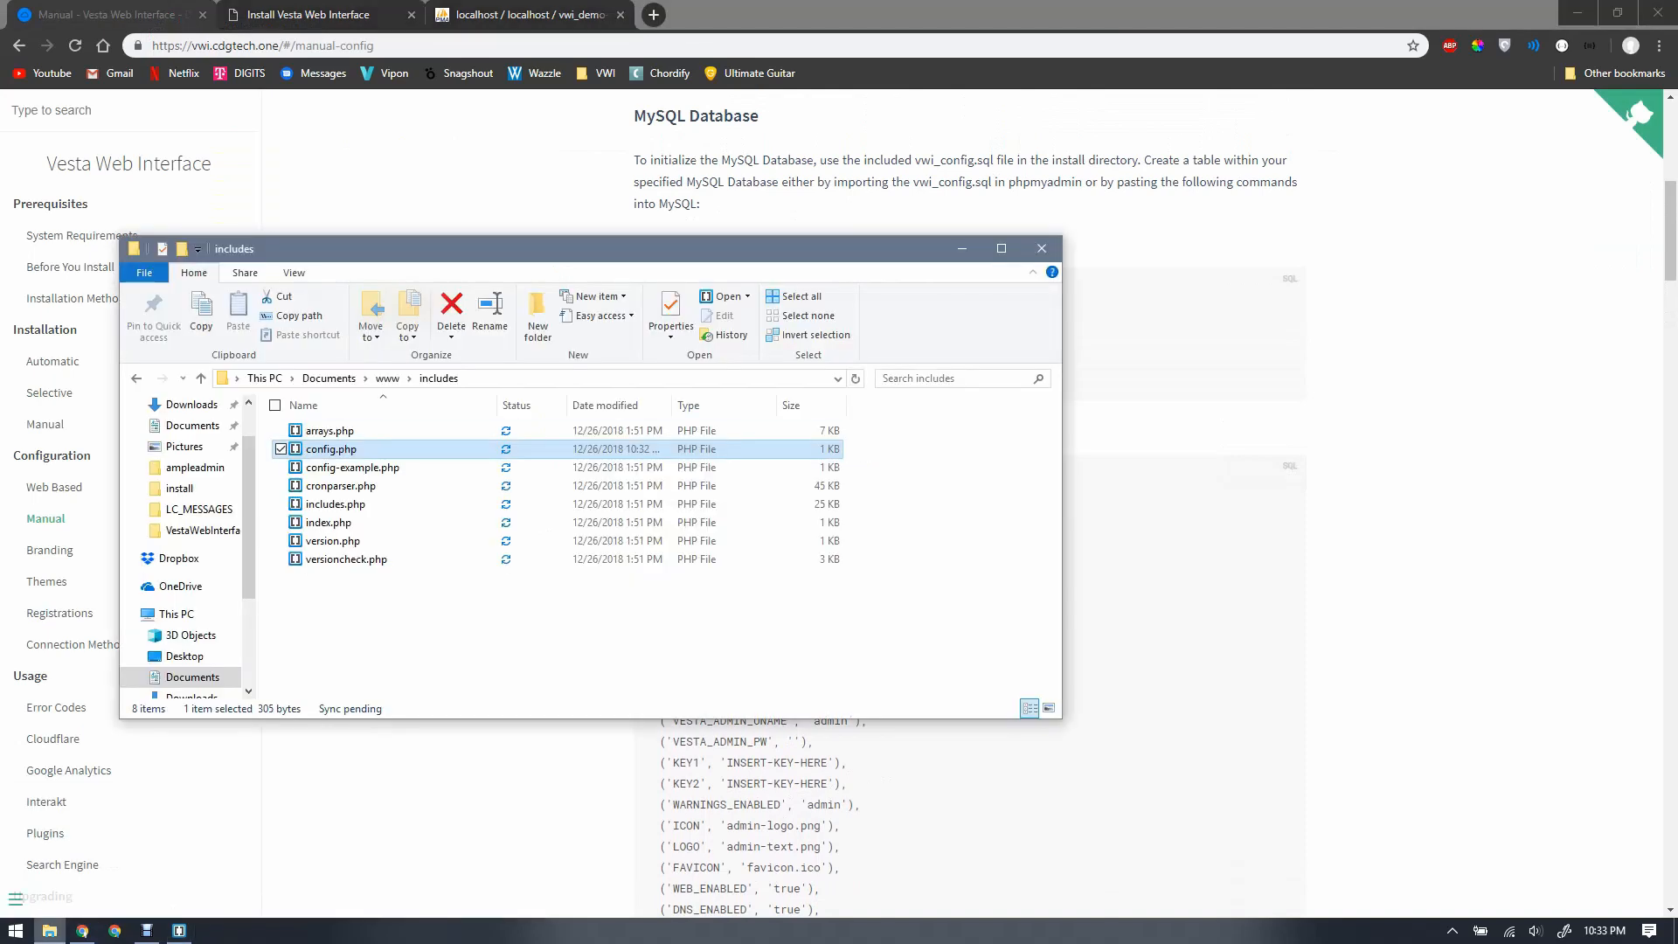
Step: Go from includes up to www, into the install folder, and select vwi_config.sql
left_click(388, 378)
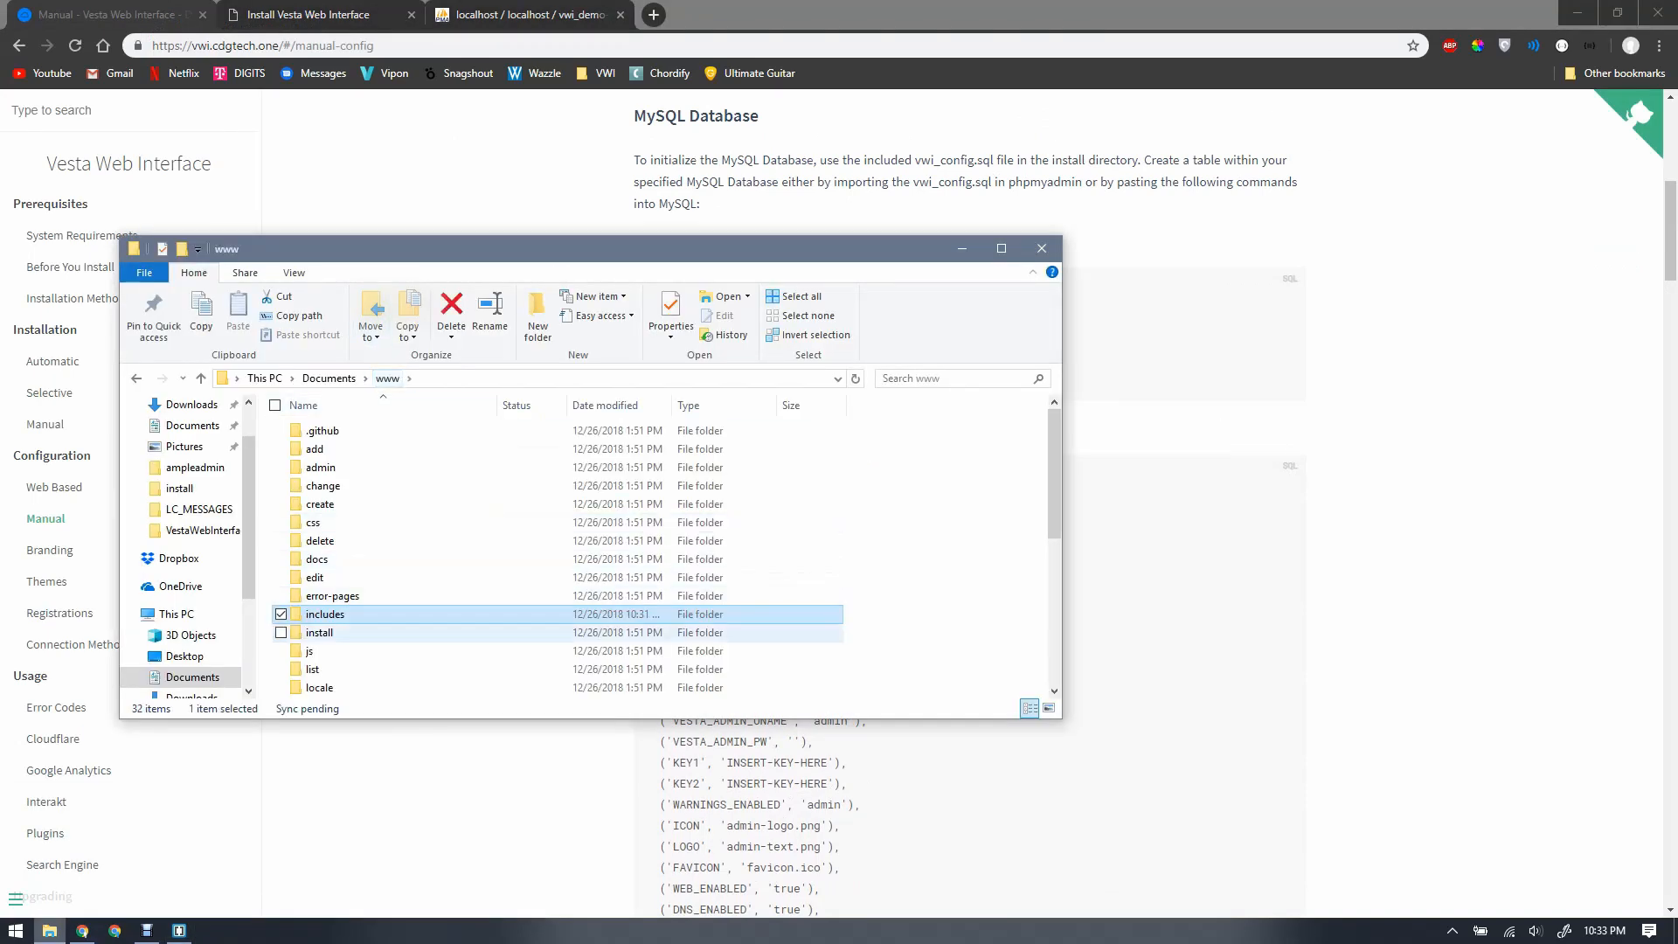
left_click(320, 633)
double_click(320, 633)
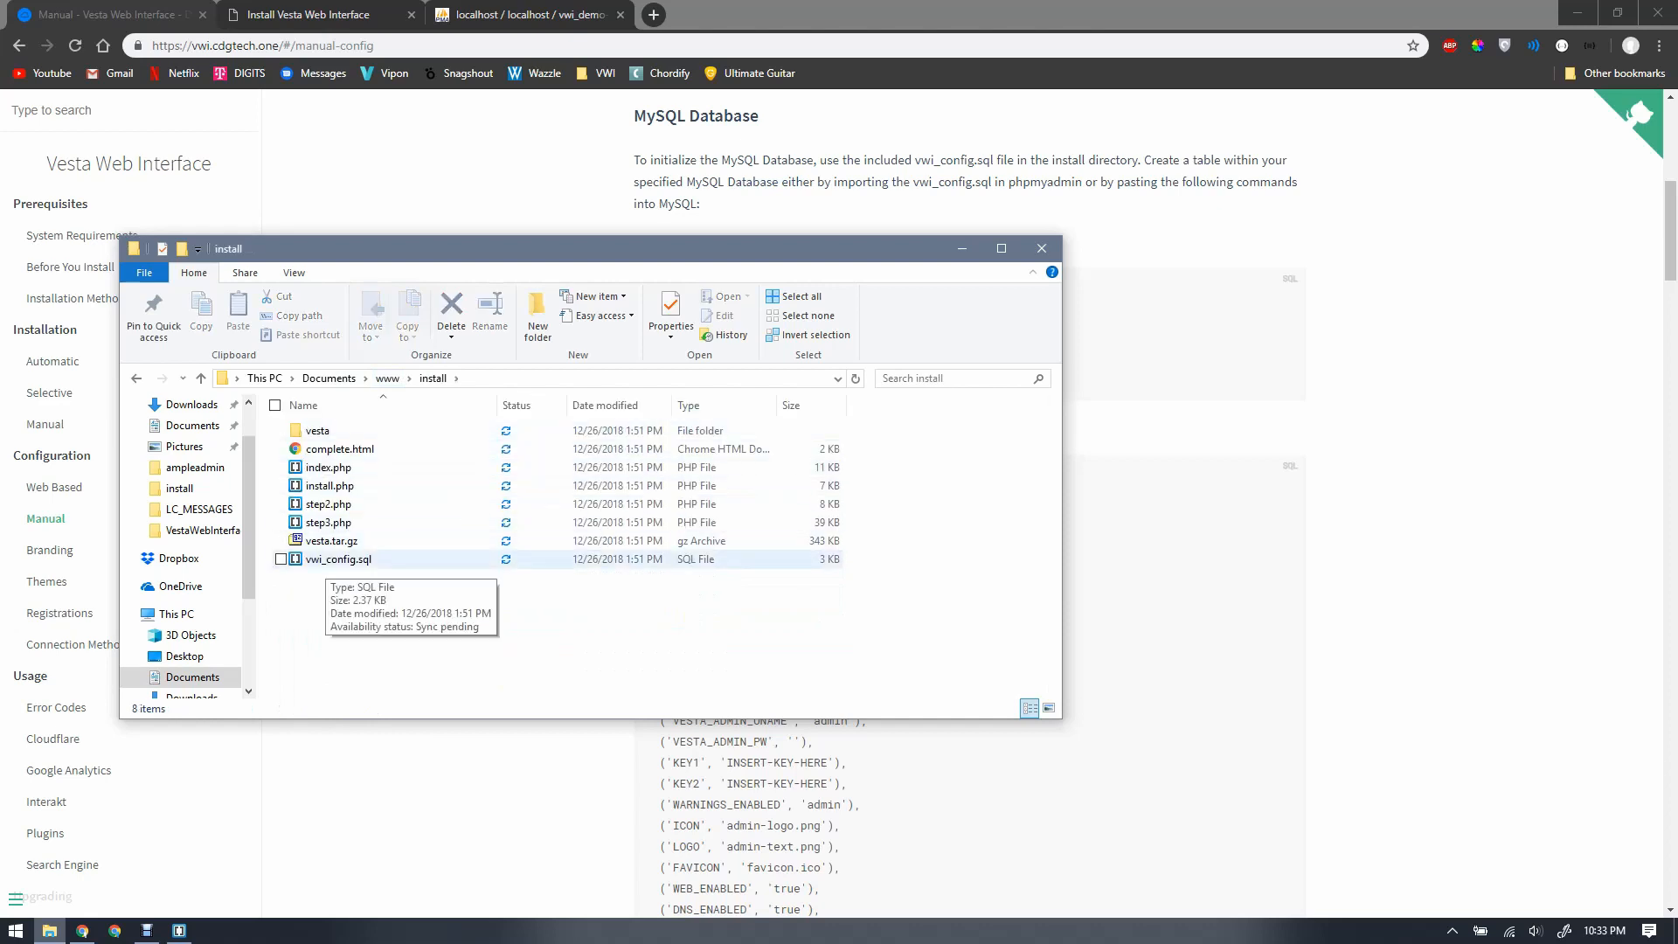
left_click(326, 561)
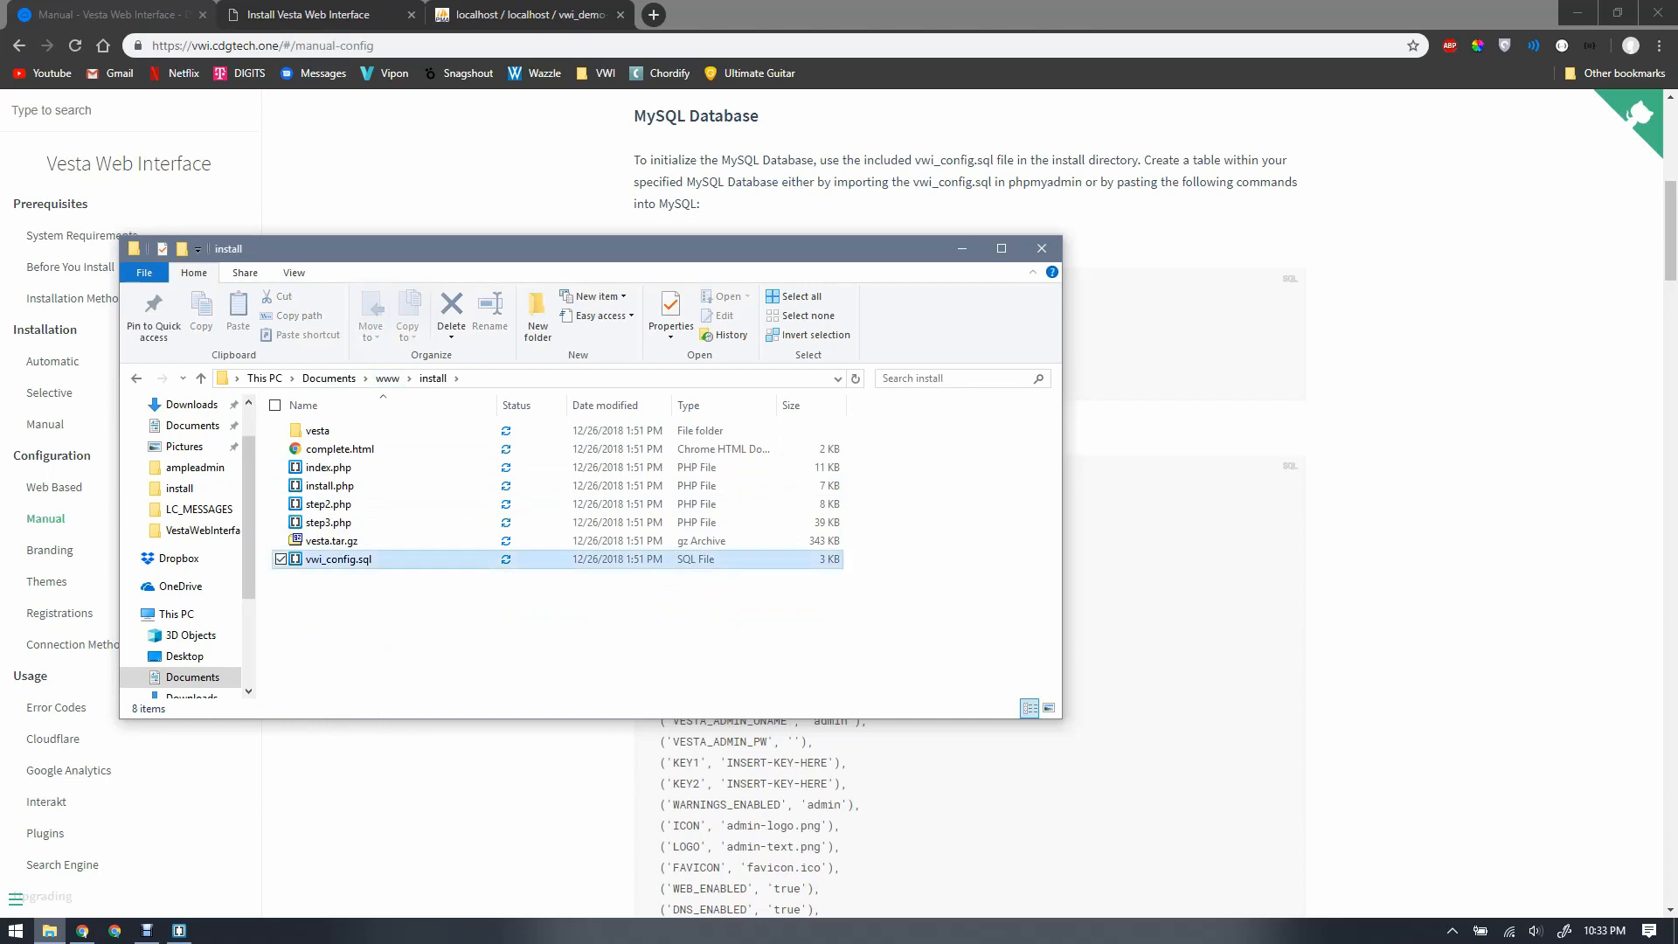
key("Return")
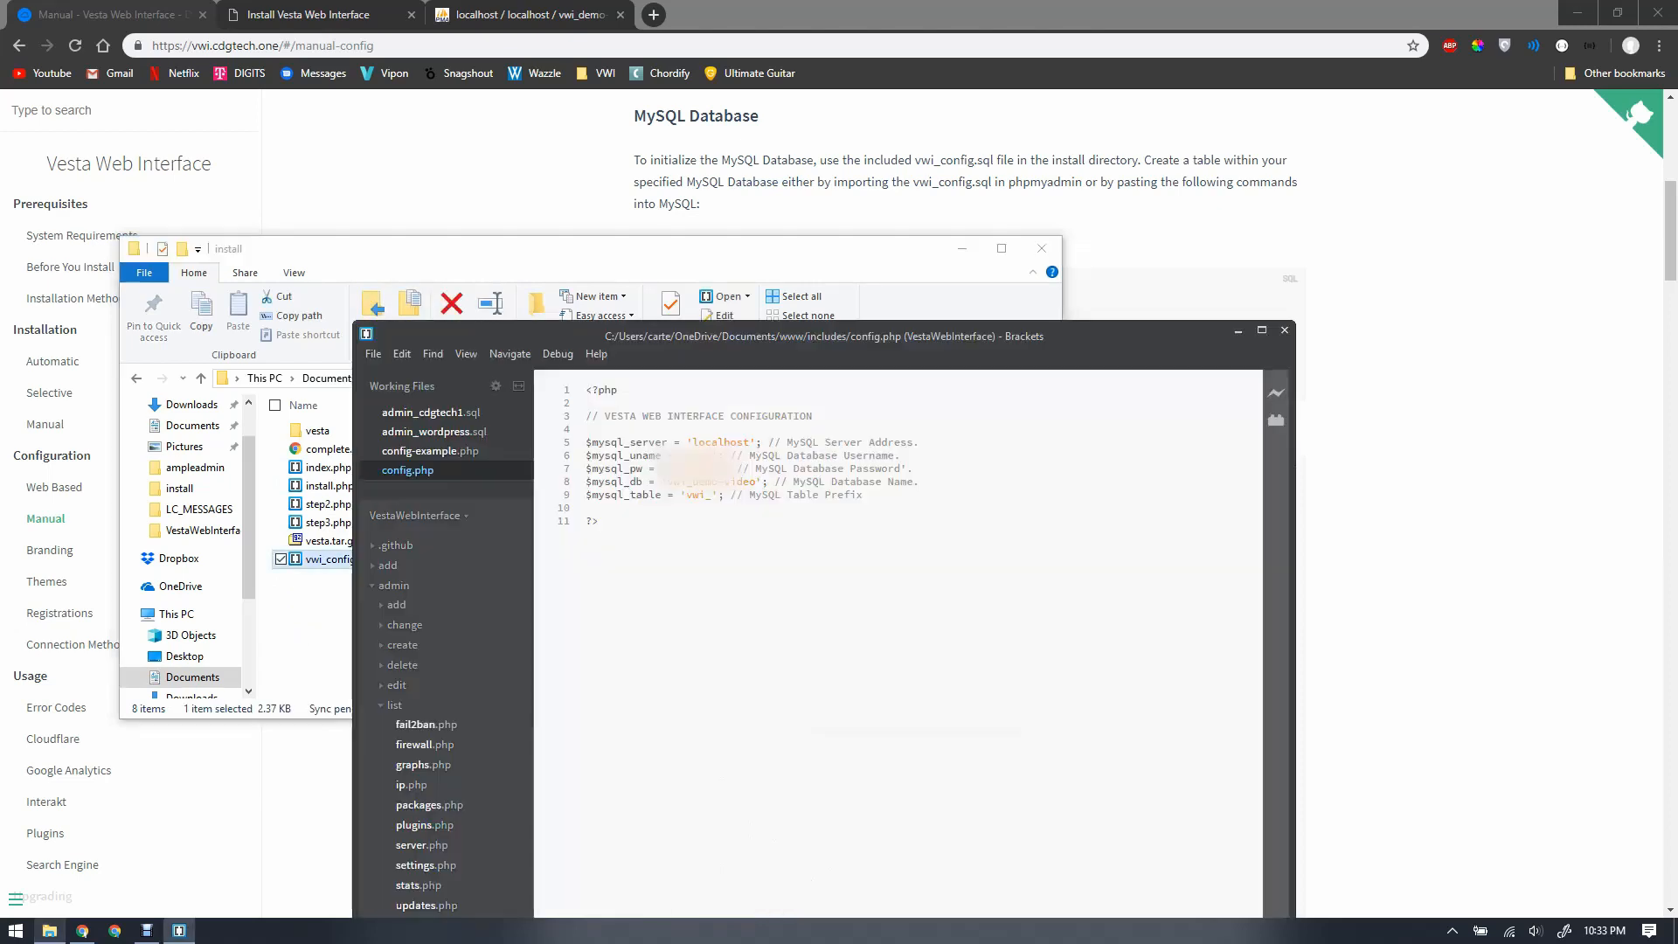
left_click_drag(798, 336, 737, 0)
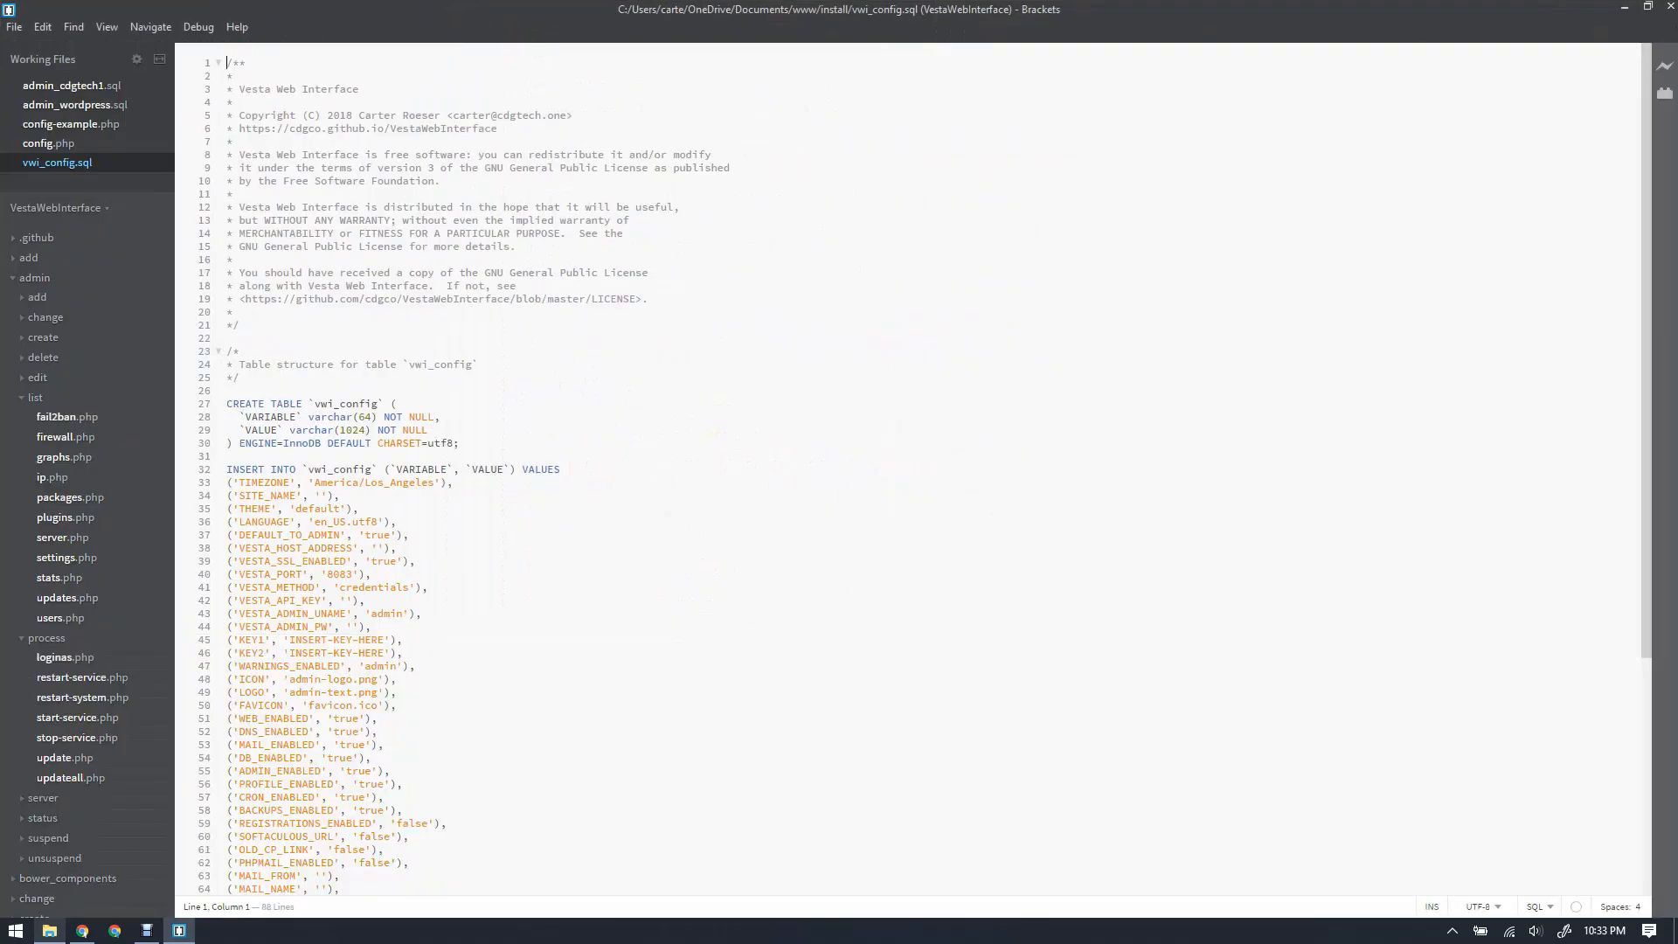
scroll(918, 472, "down", 8)
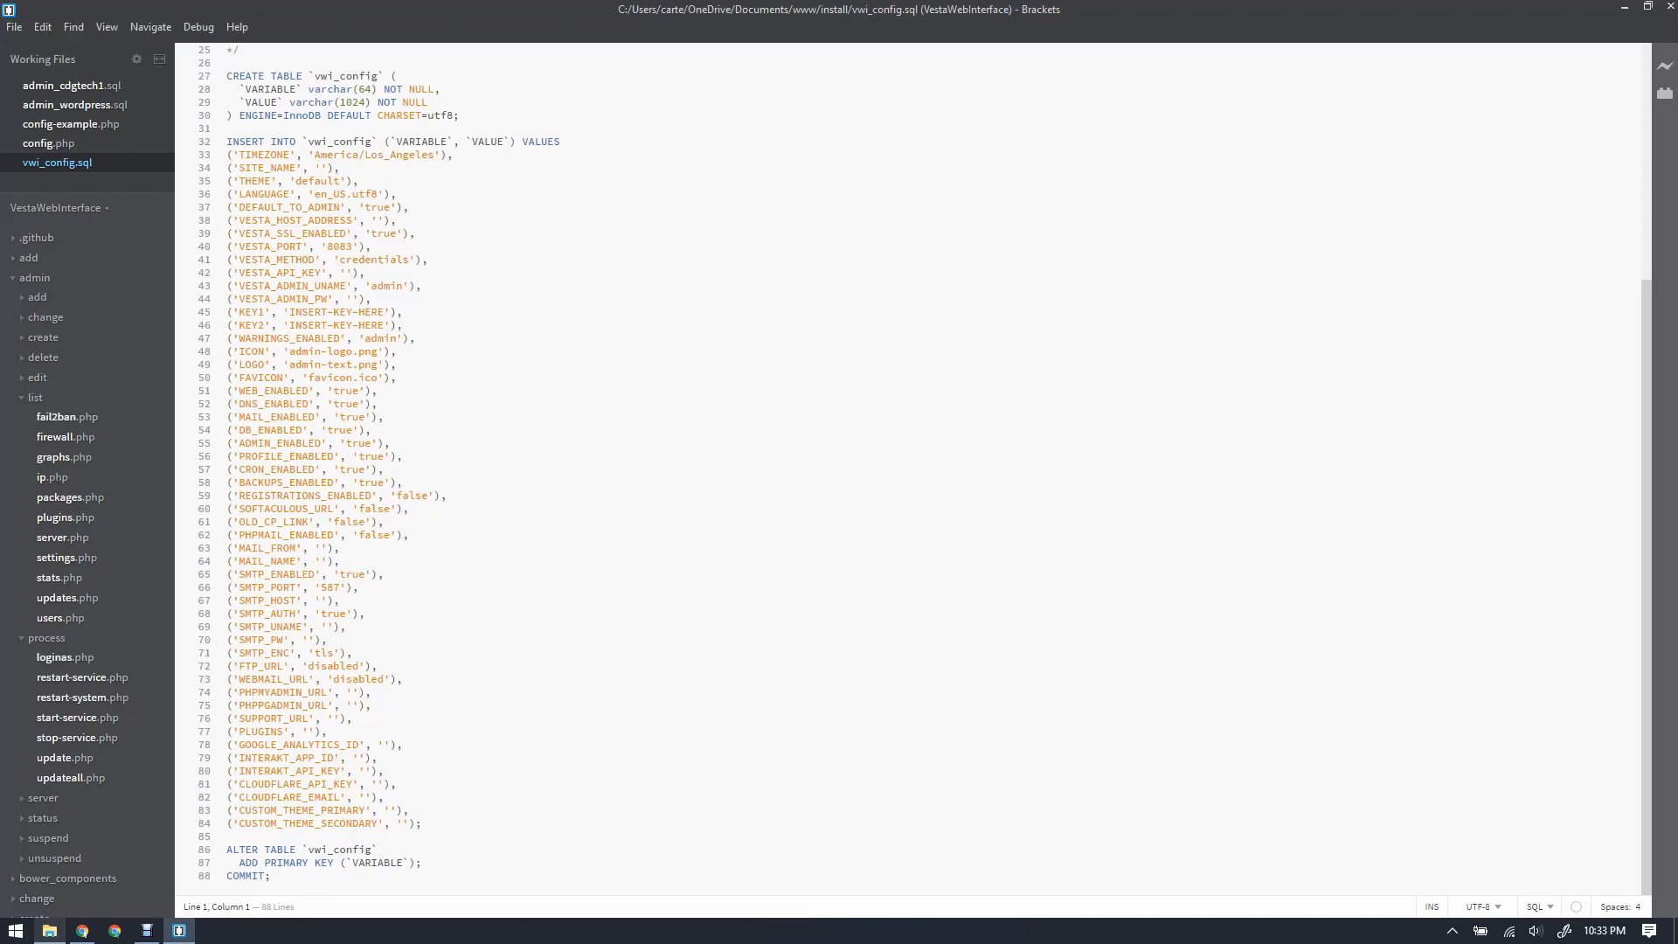
scroll(909, 472, "up", 8)
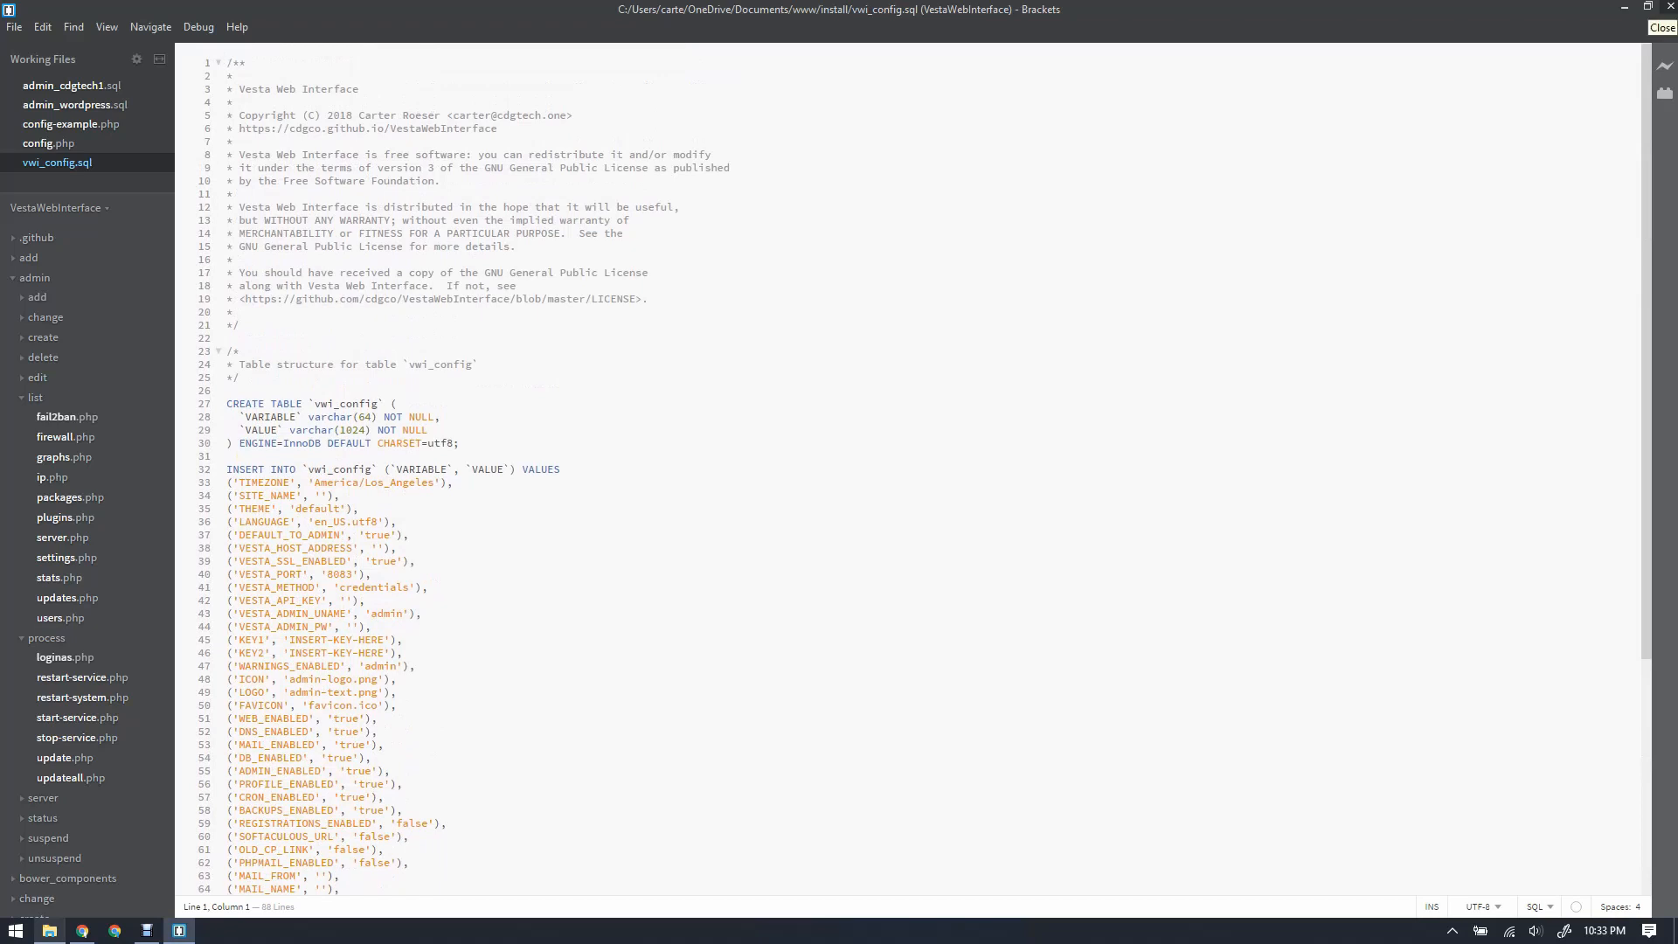
left_click(1670, 7)
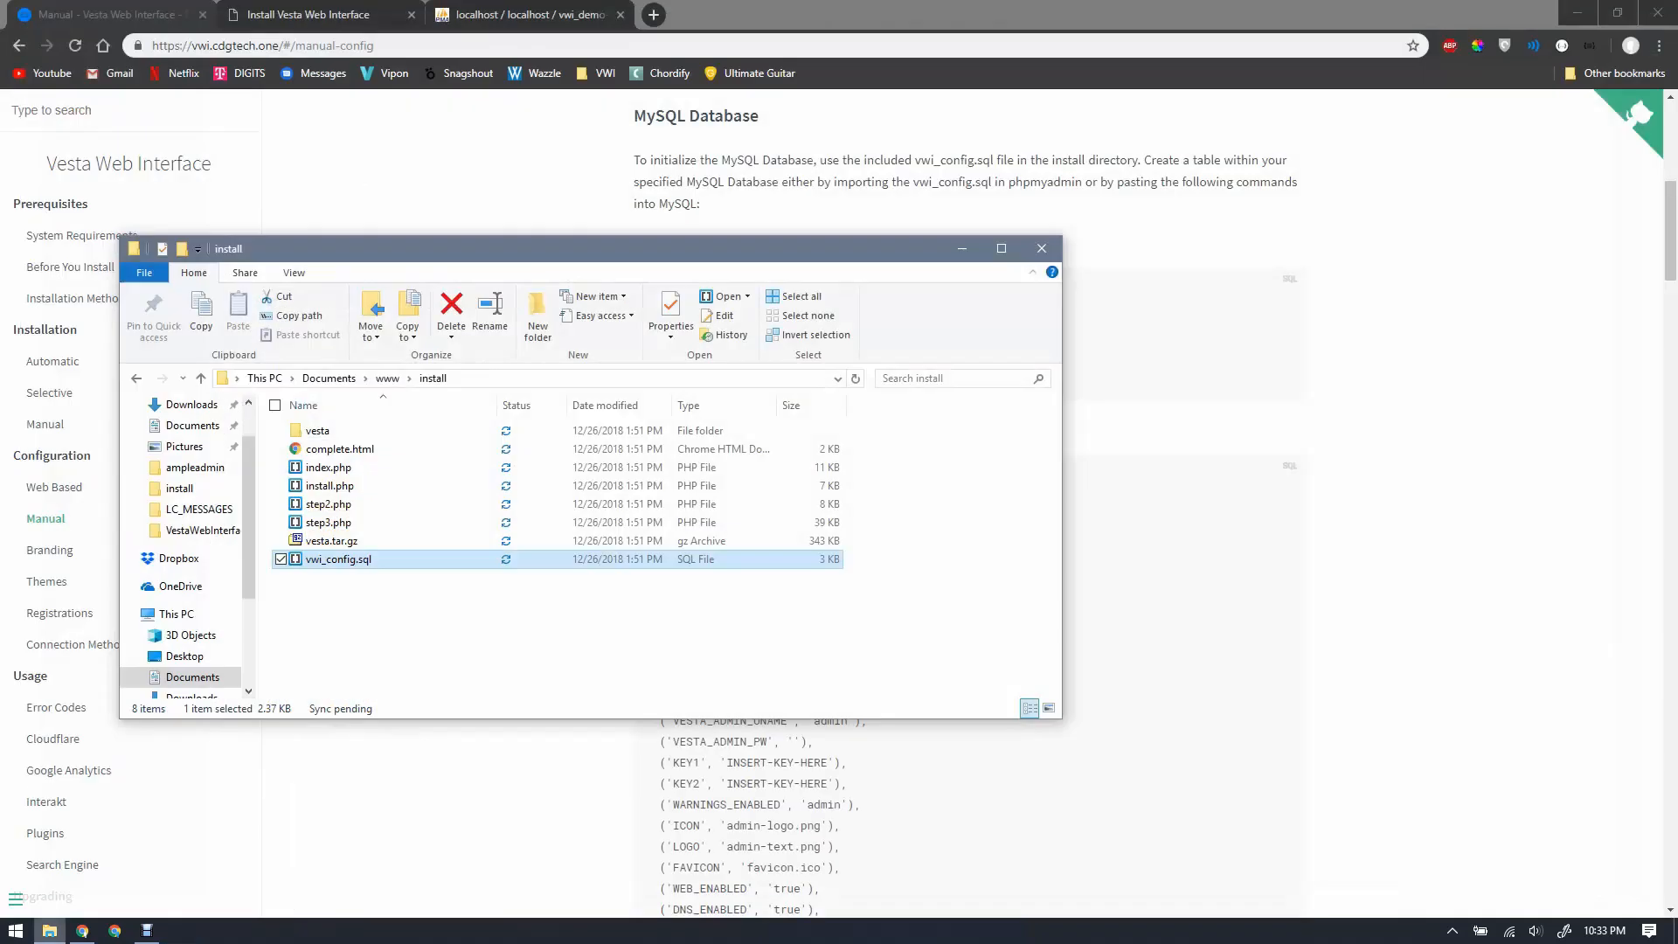
Step: Flip between the browser tabs and scroll through the manual's MySQL INSERT statements
left_click(483, 6)
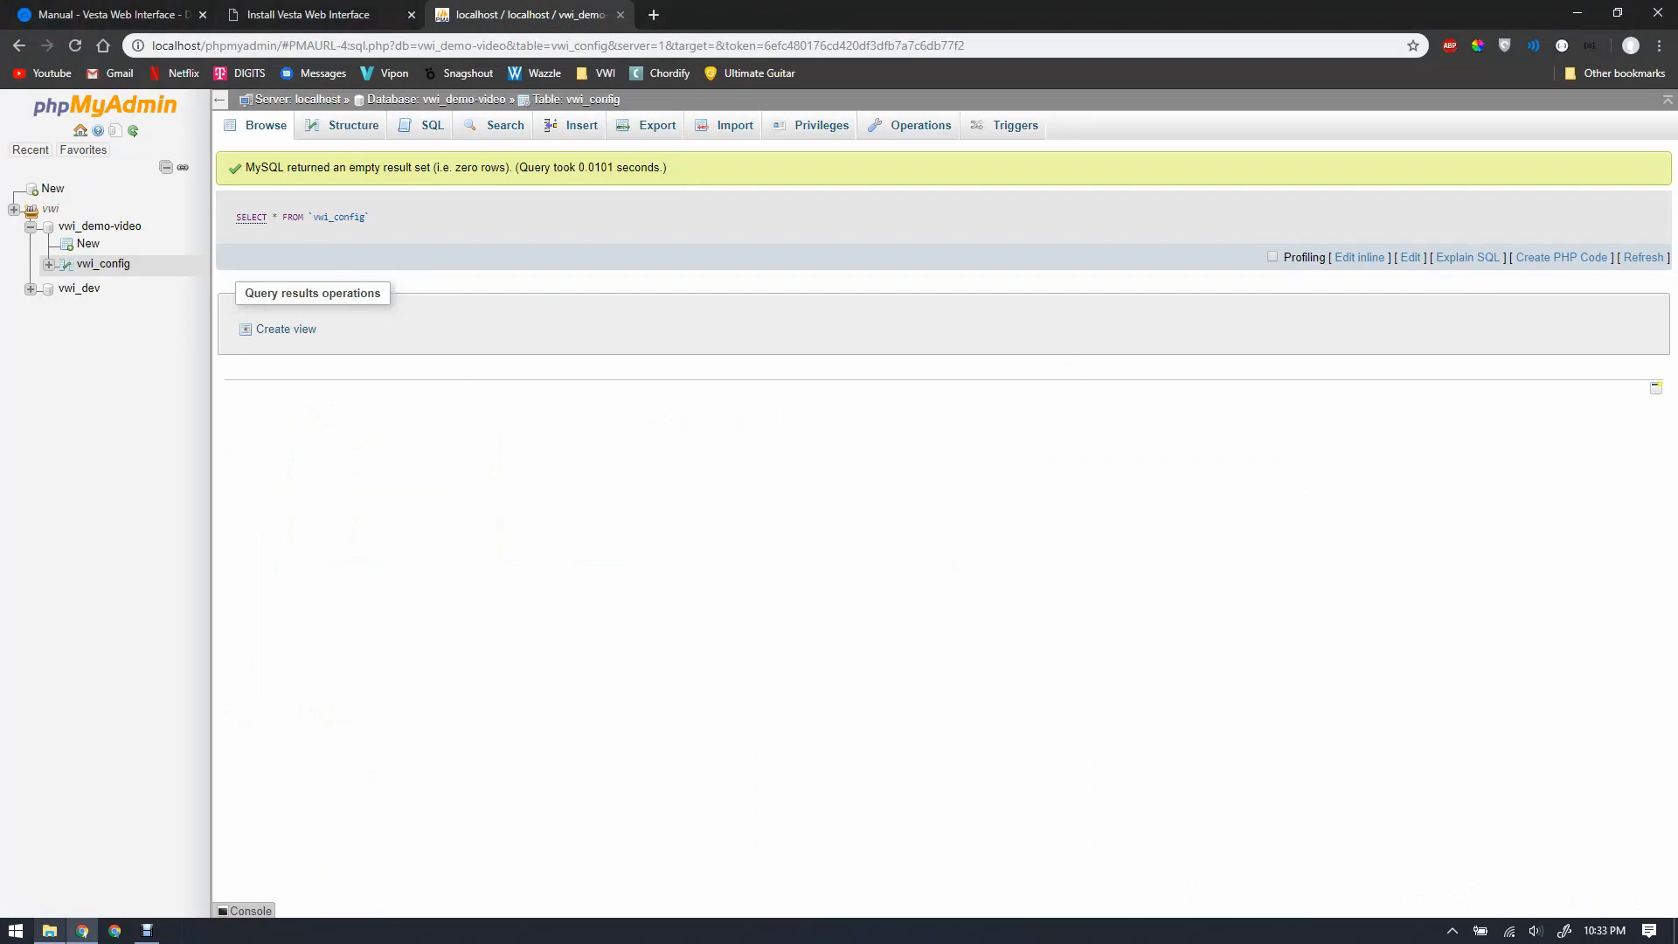
left_click(105, 14)
left_click(315, 14)
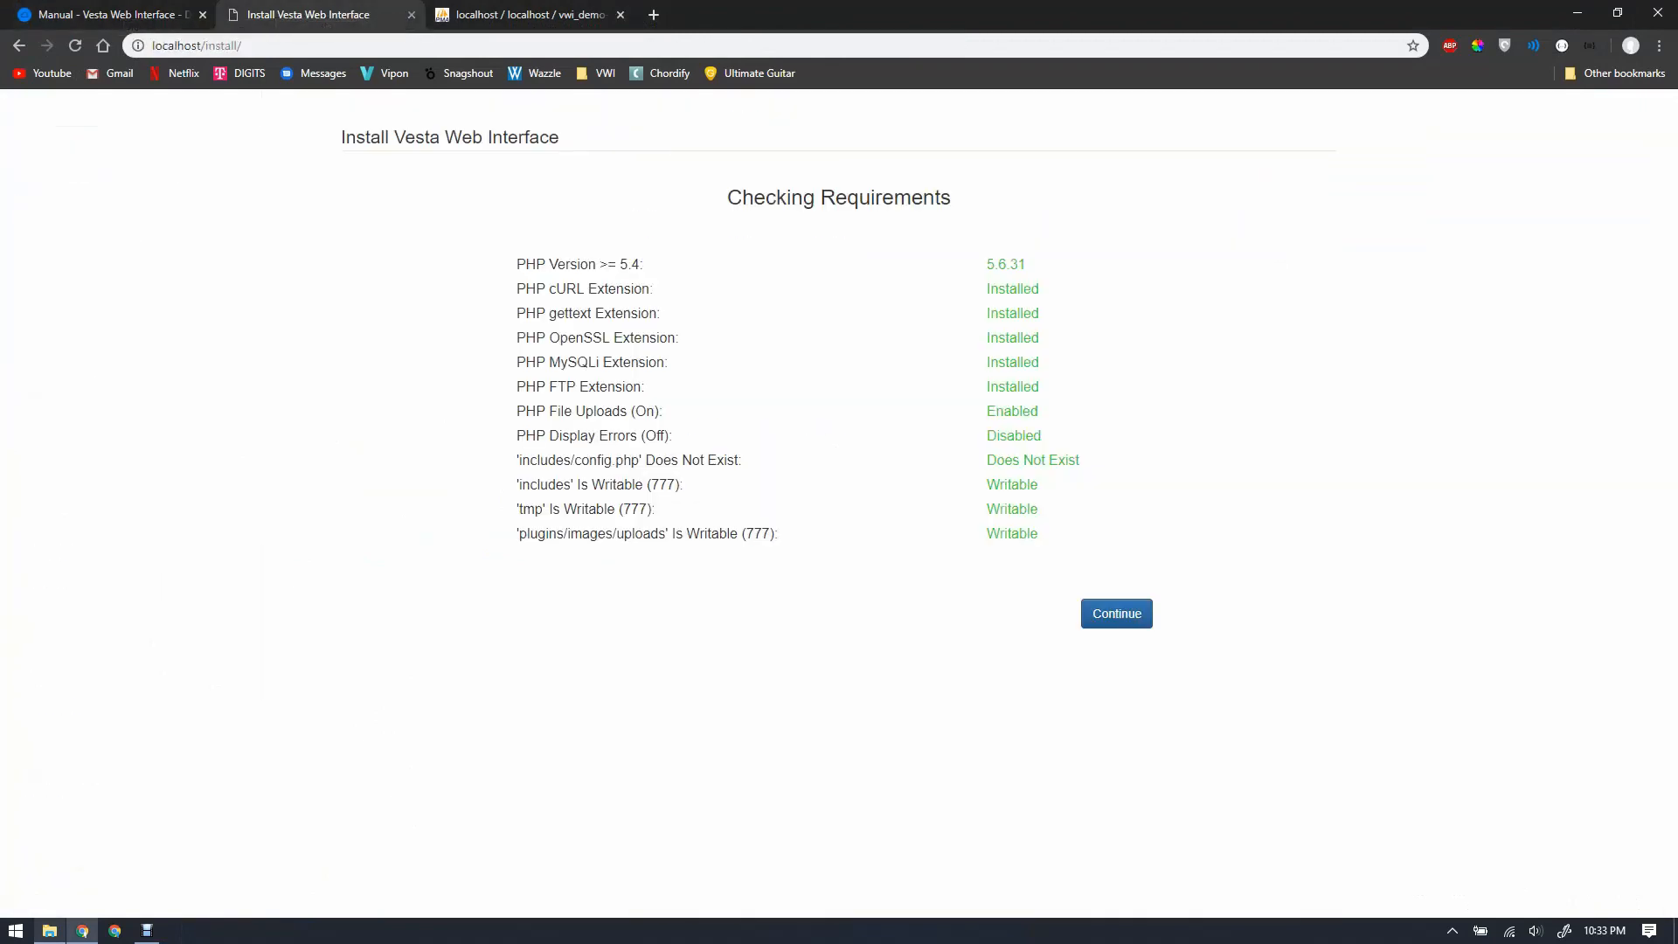
left_click(522, 11)
left_click(145, 7)
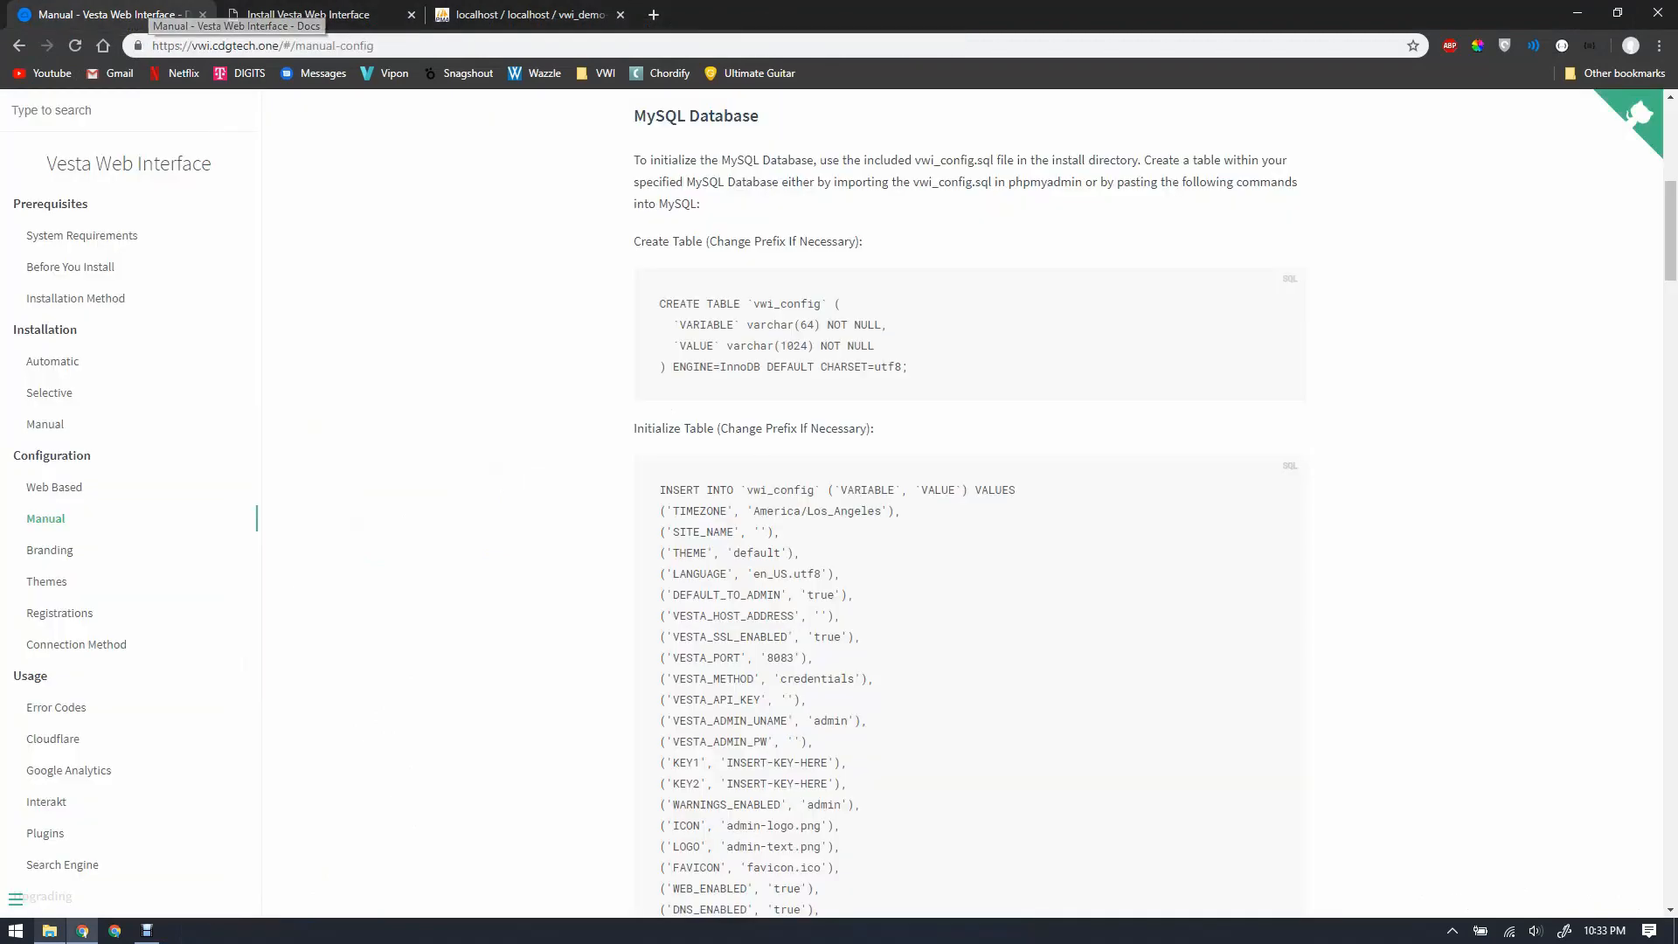
scroll(971, 629, "down", 1)
scroll(970, 503, "down", 5)
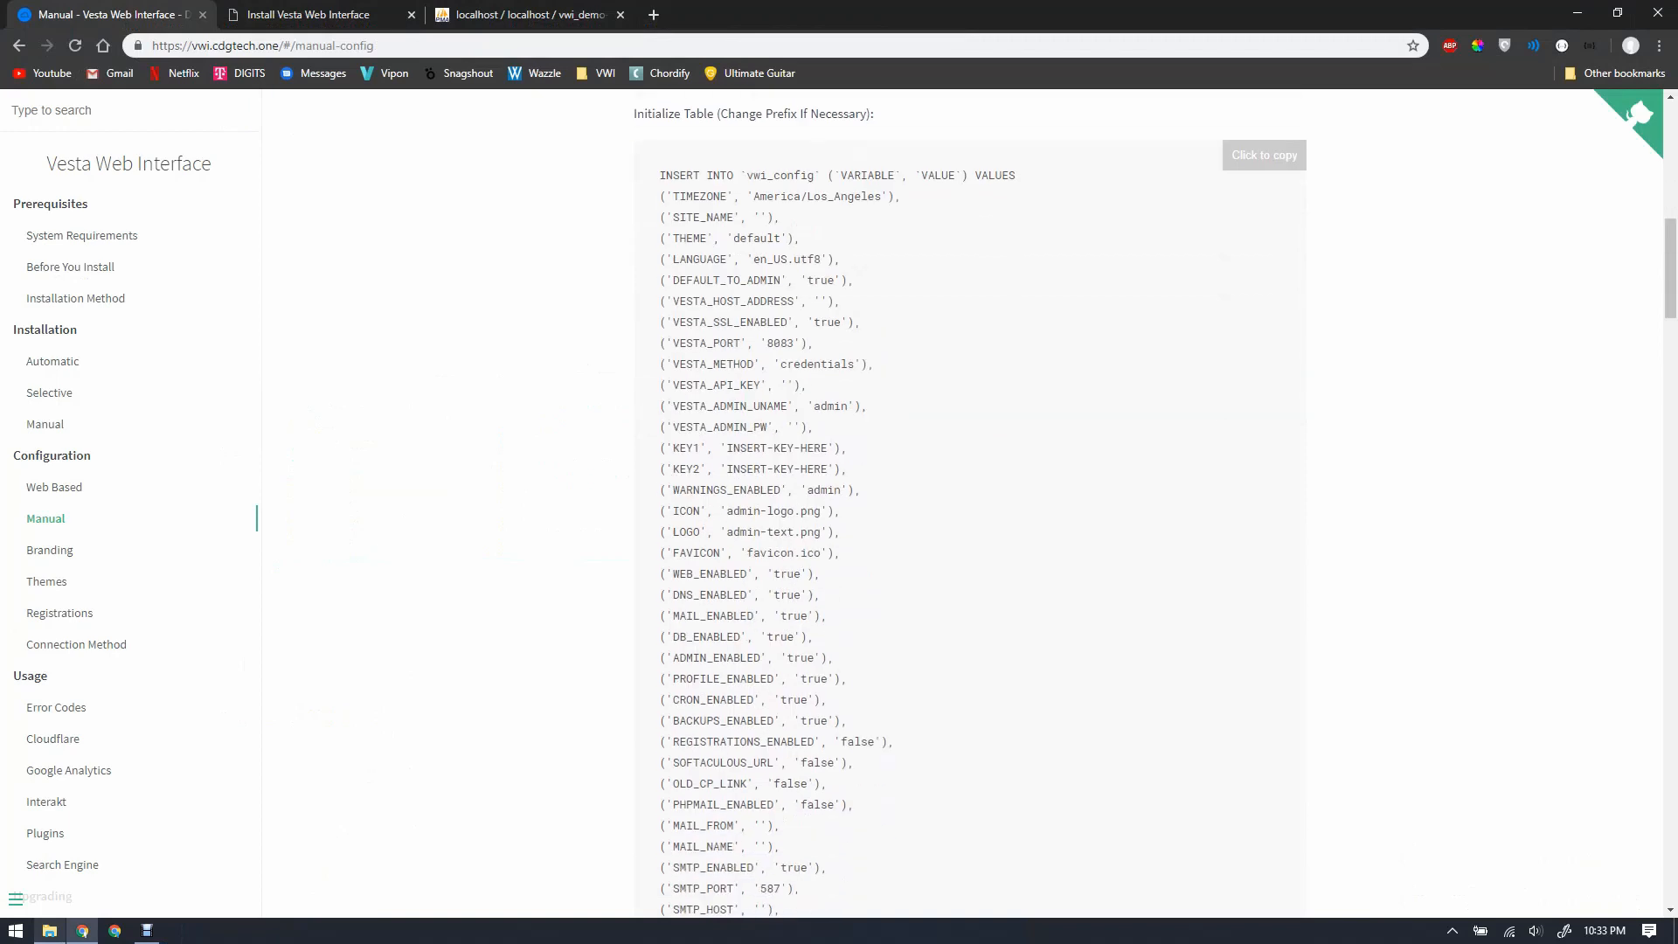
scroll(971, 502, "up", 4)
scroll(970, 502, "down", 1)
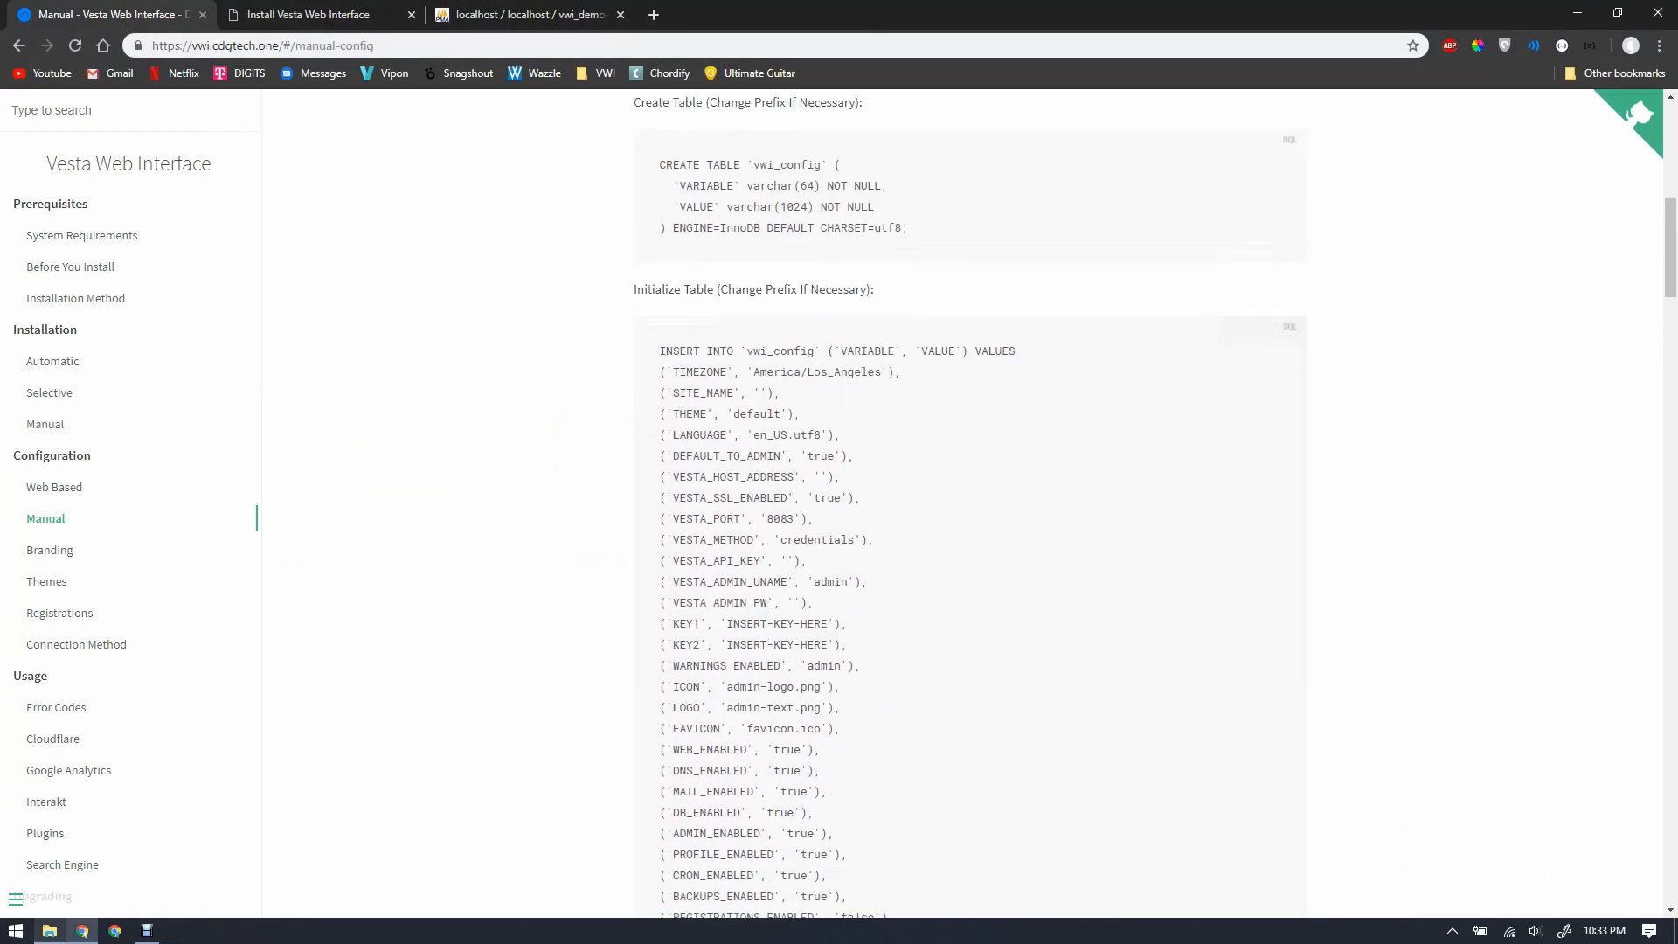
scroll(971, 502, "down", 4)
scroll(970, 502, "down", 9)
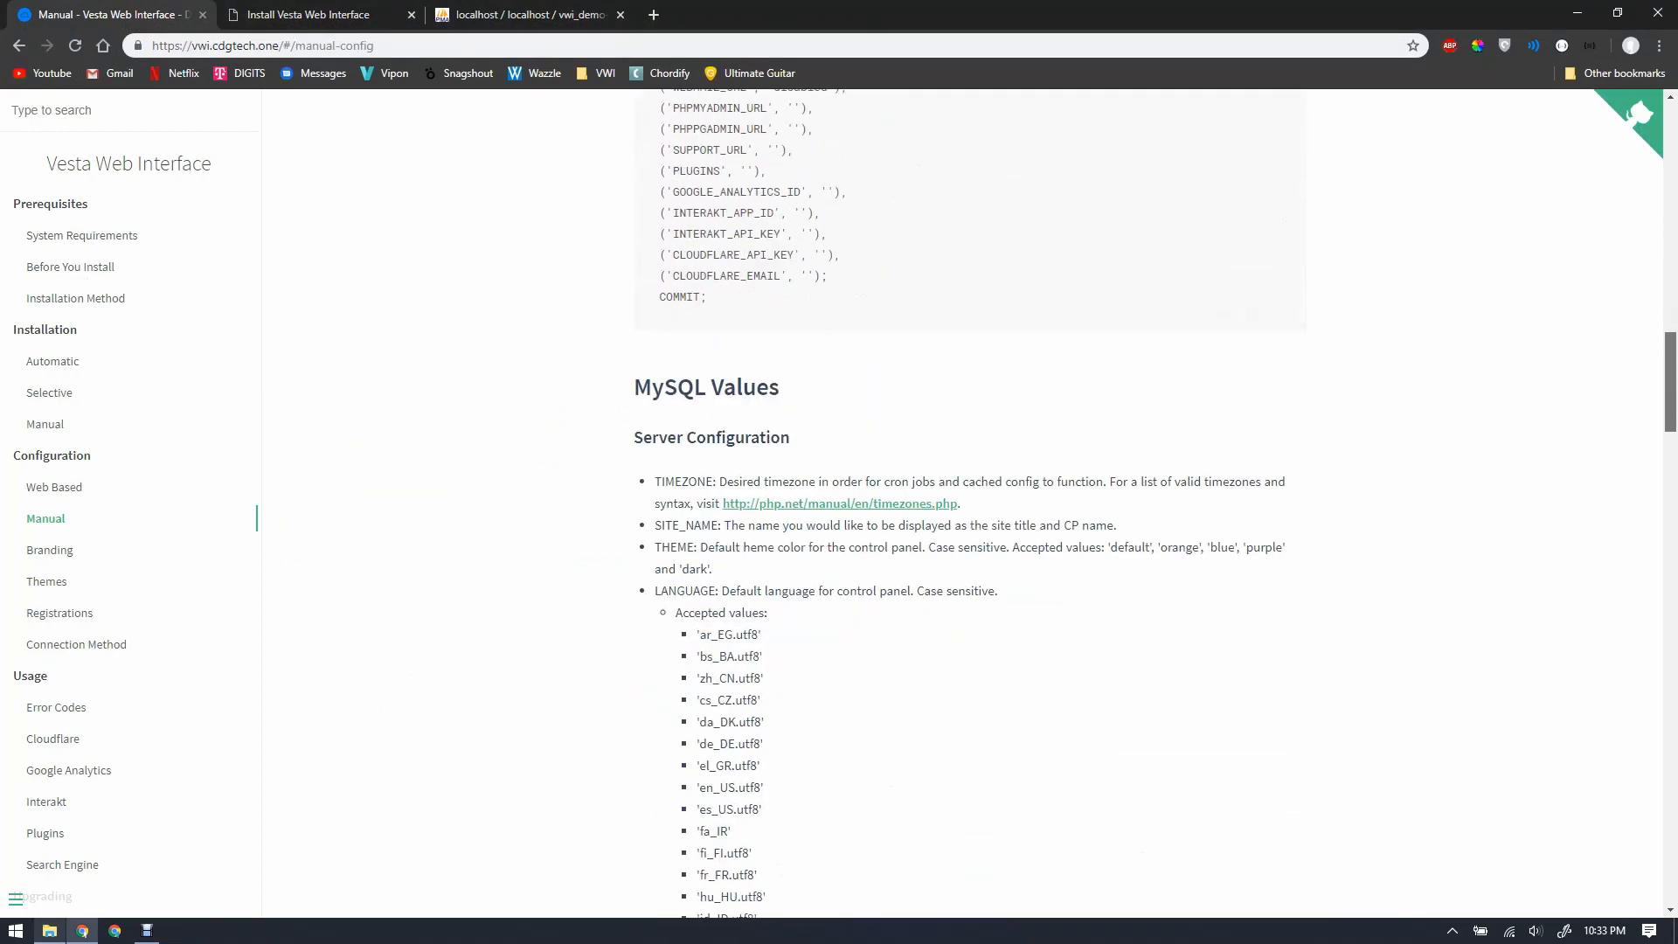
Step: Close the Install Vesta Web Interface tab and return to the empty vwi_config table
left_click(309, 15)
left_click(530, 15)
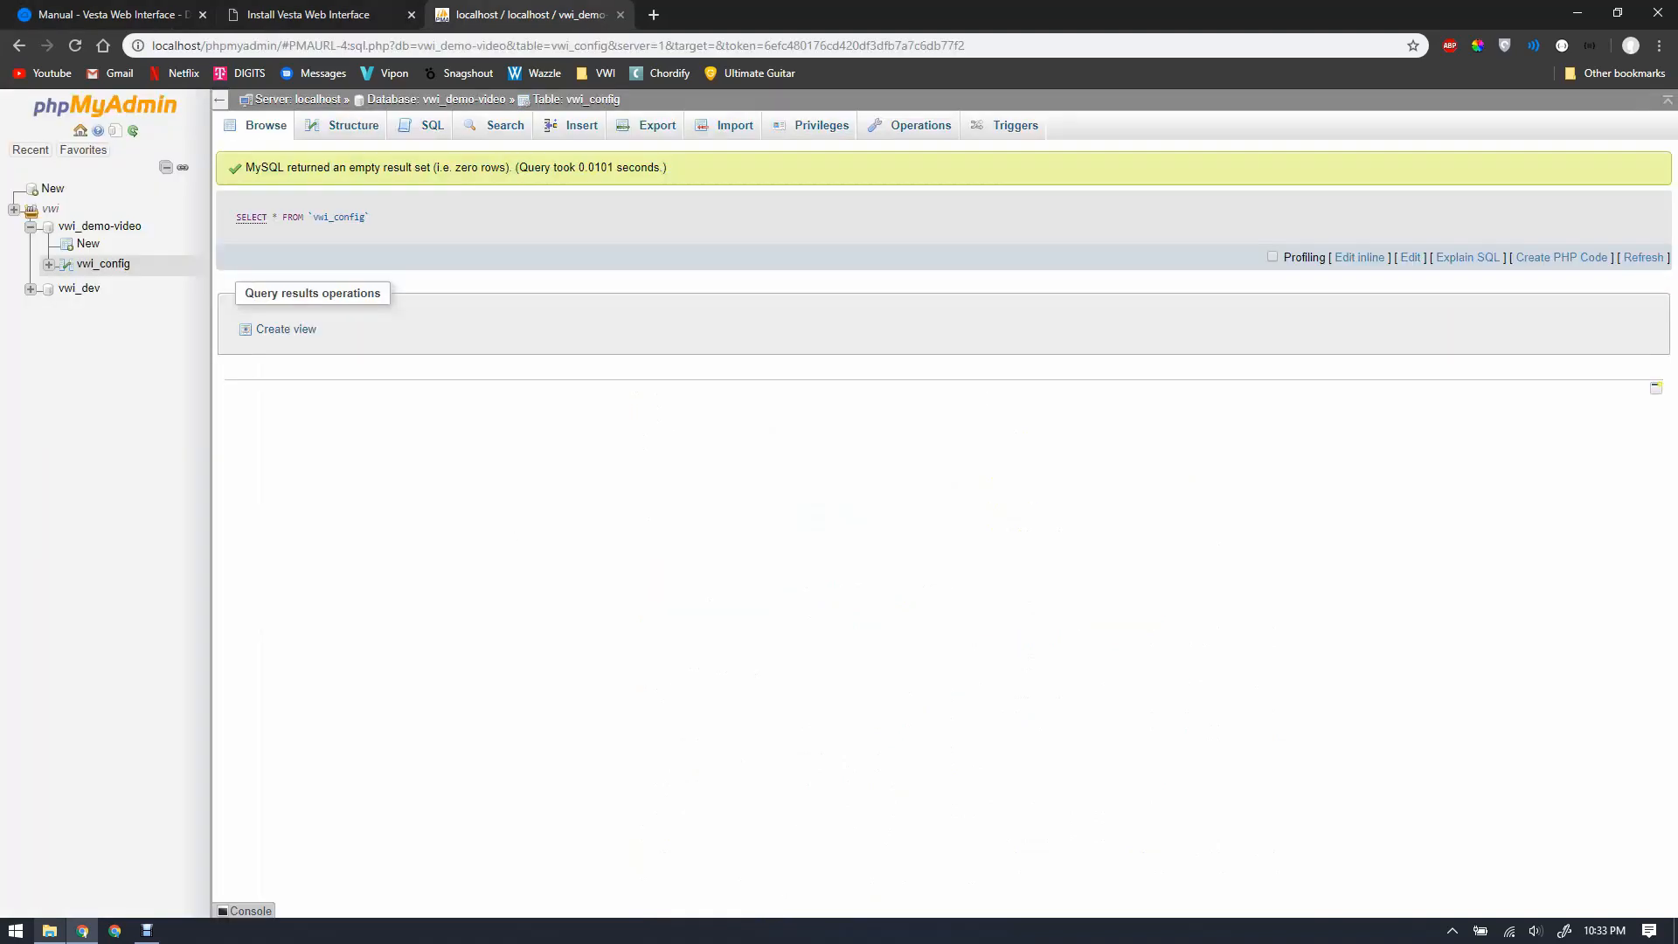
left_click(410, 15)
Step: Replace vwi_config's default SQL query with the 53-line INSERT script and enlarge the editor
left_click(422, 126)
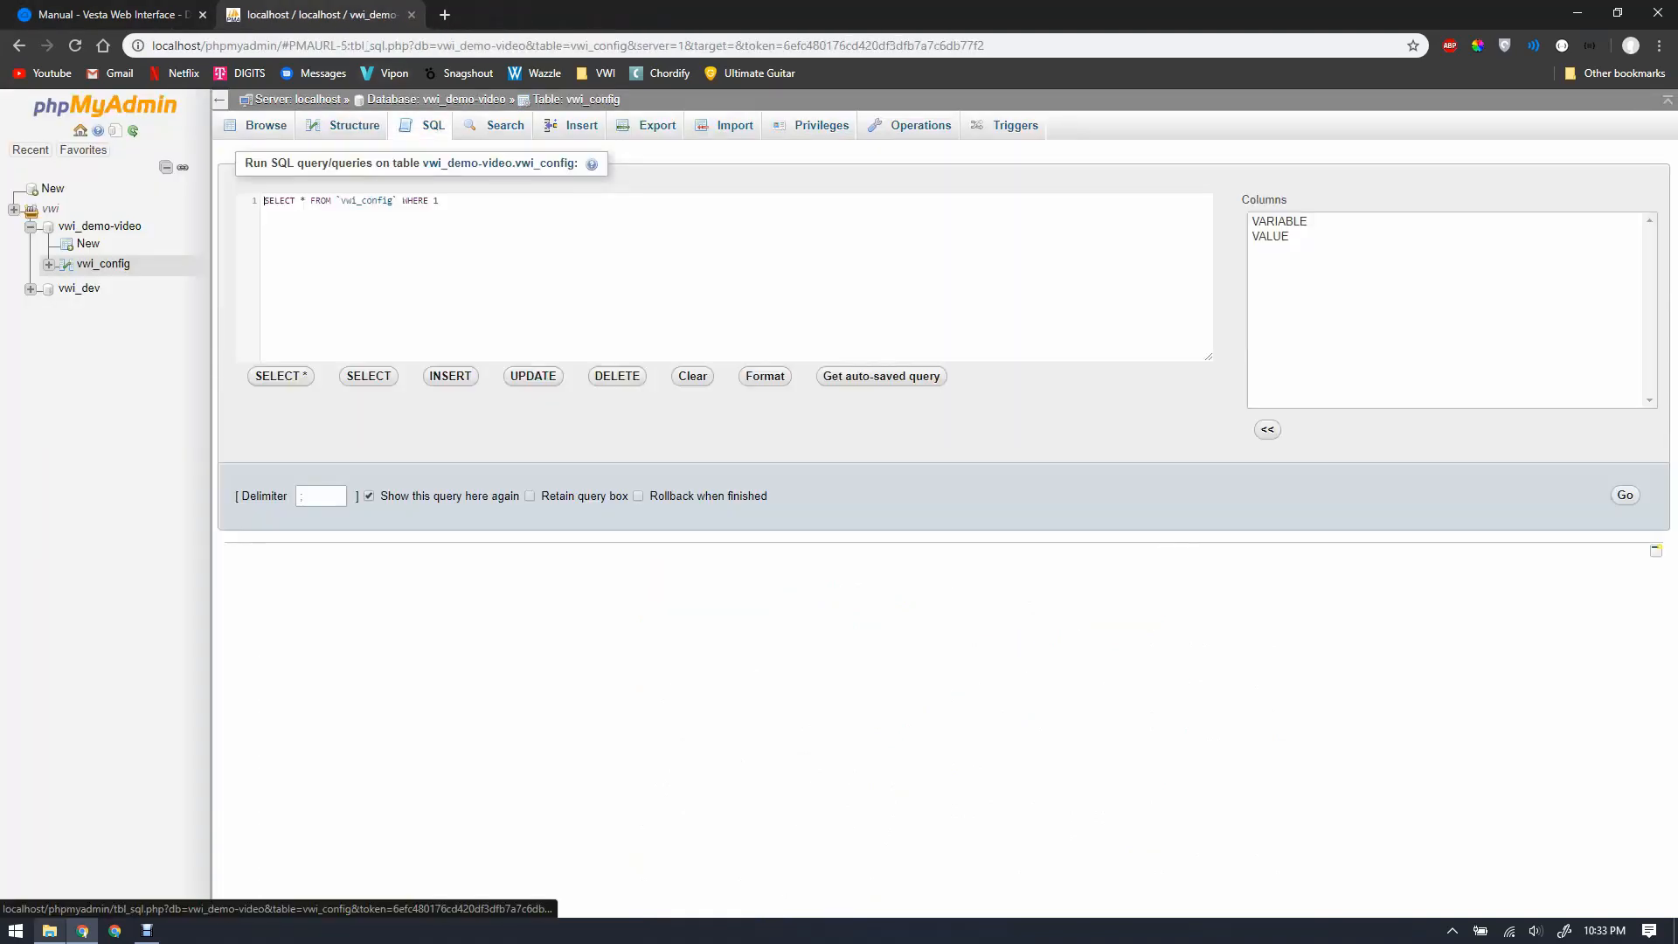
key("ctrl+a")
key("ctrl+v")
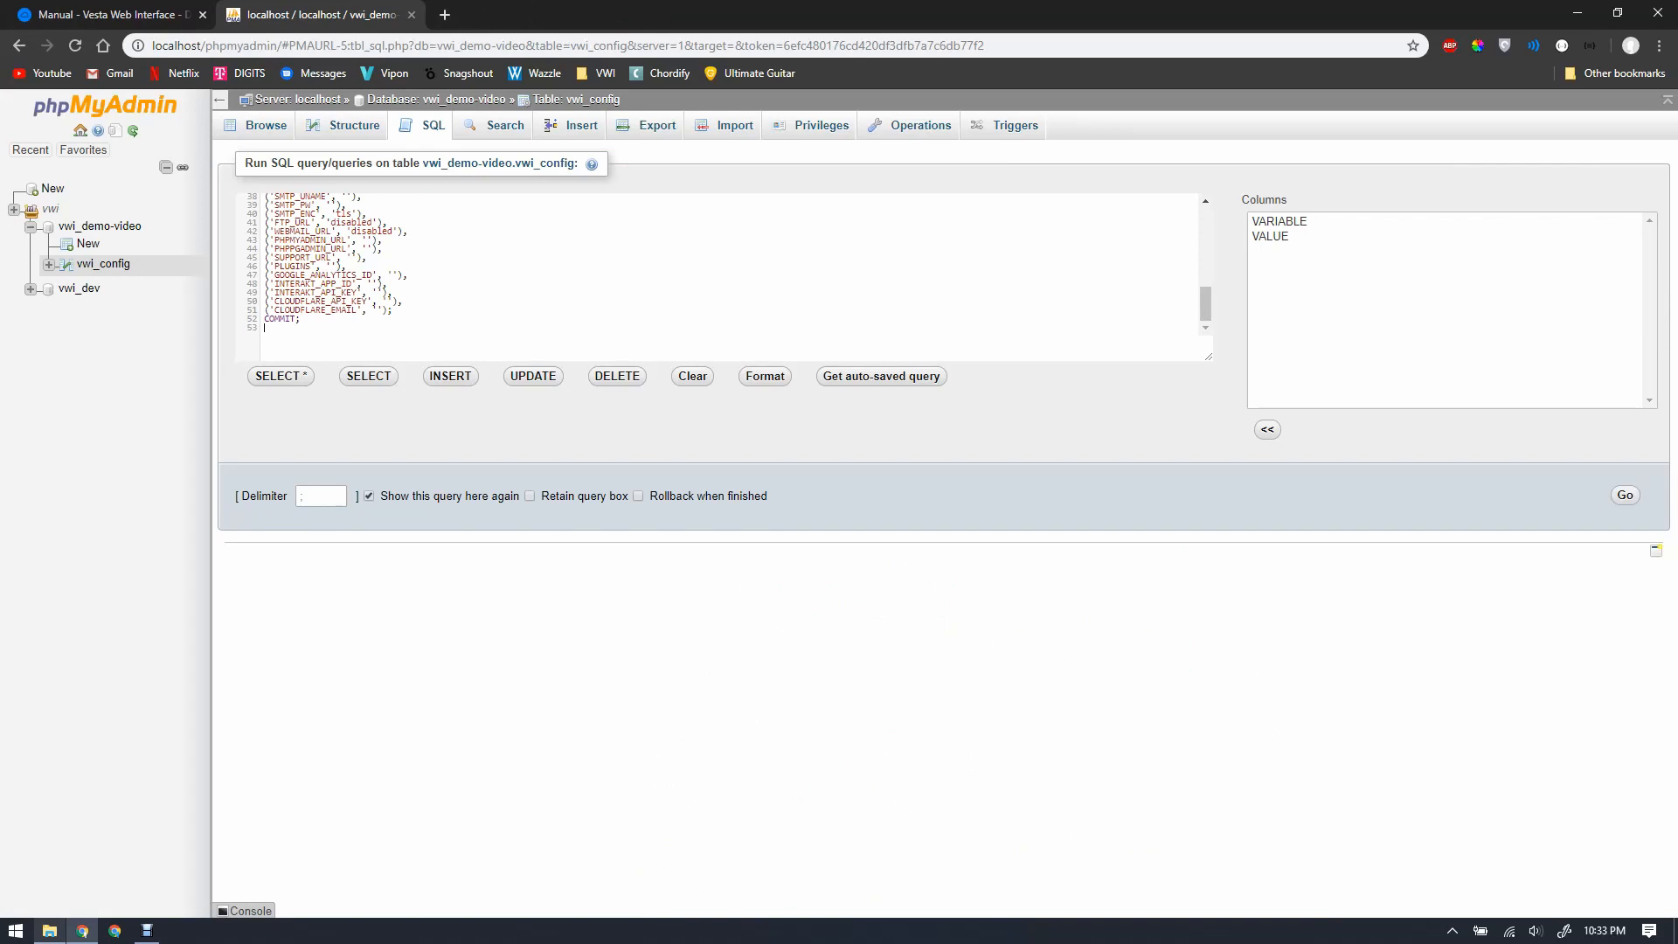
scroll(729, 262, "up", 5)
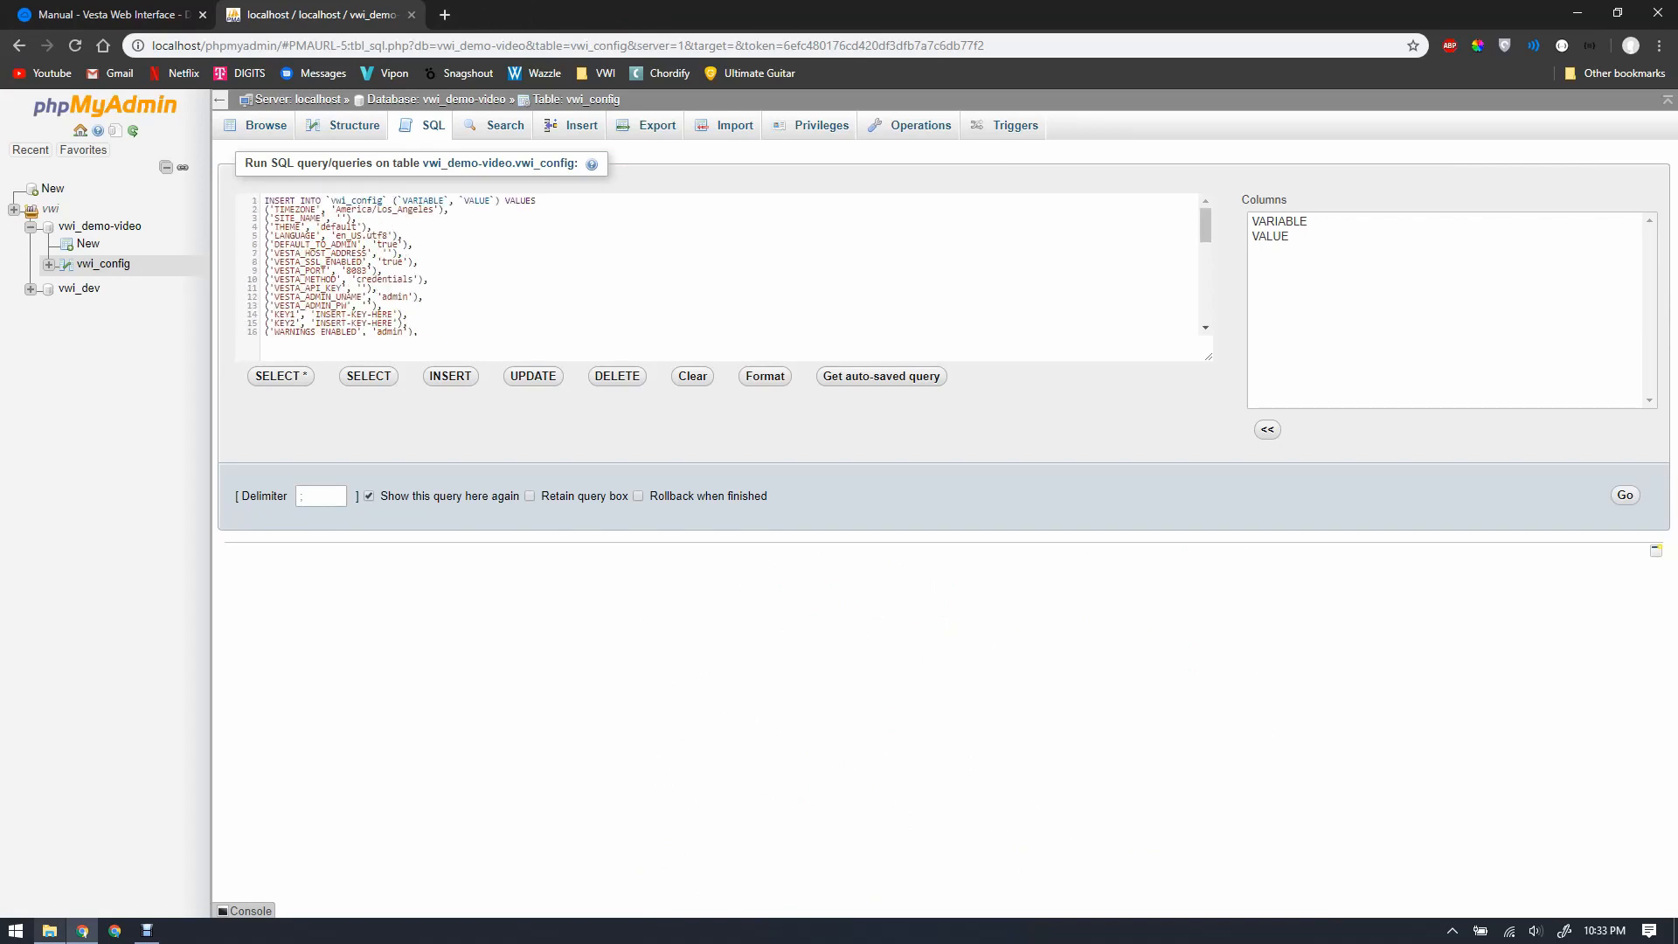
left_click_drag(1209, 357, 1209, 713)
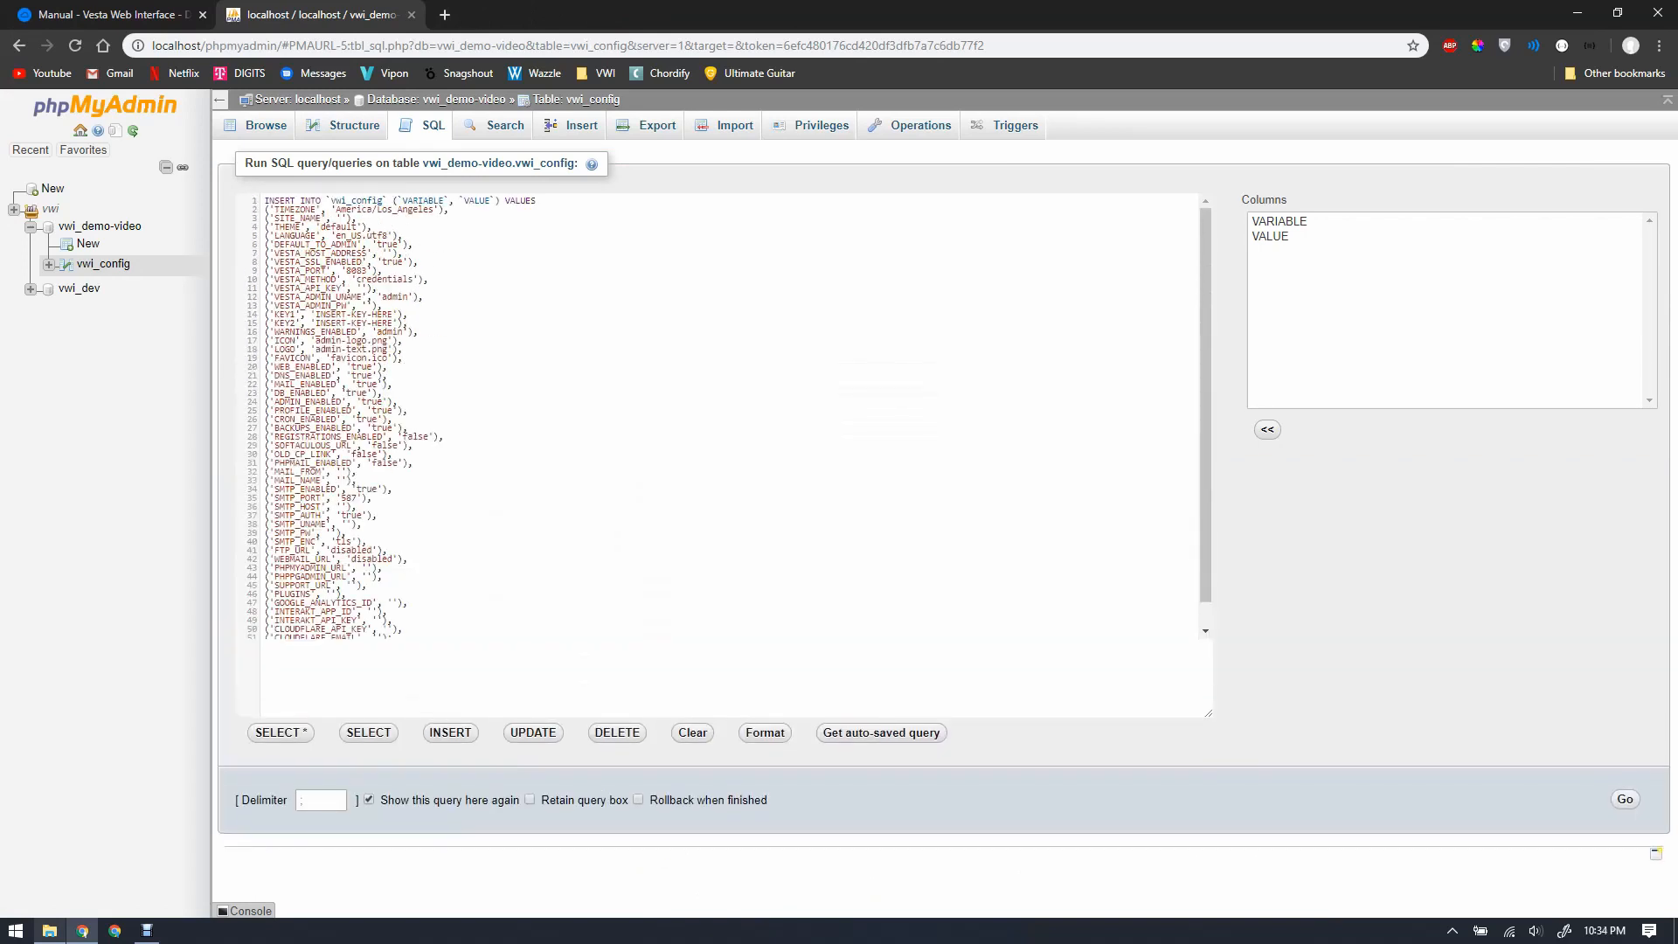
Step: Read the manual's MySQL Values reference for DEFAULT_TO_ADMIN, VESTA_PORT and KEY1, briefly rechecking the SQL
left_click(112, 15)
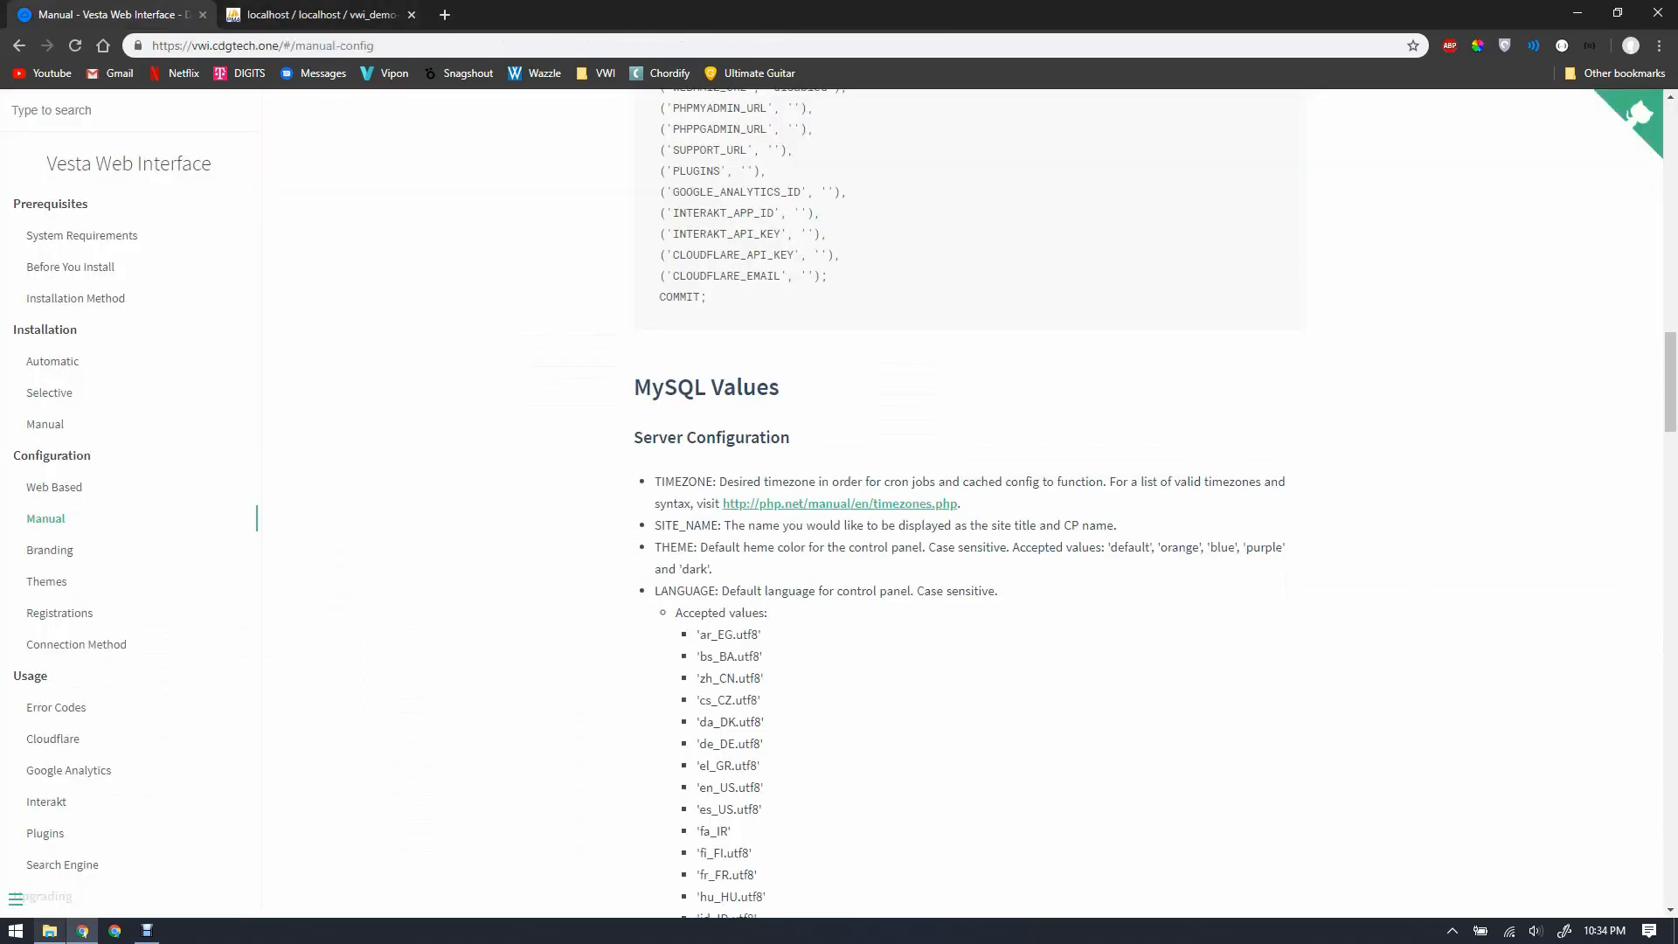
scroll(961, 503, "down", 3)
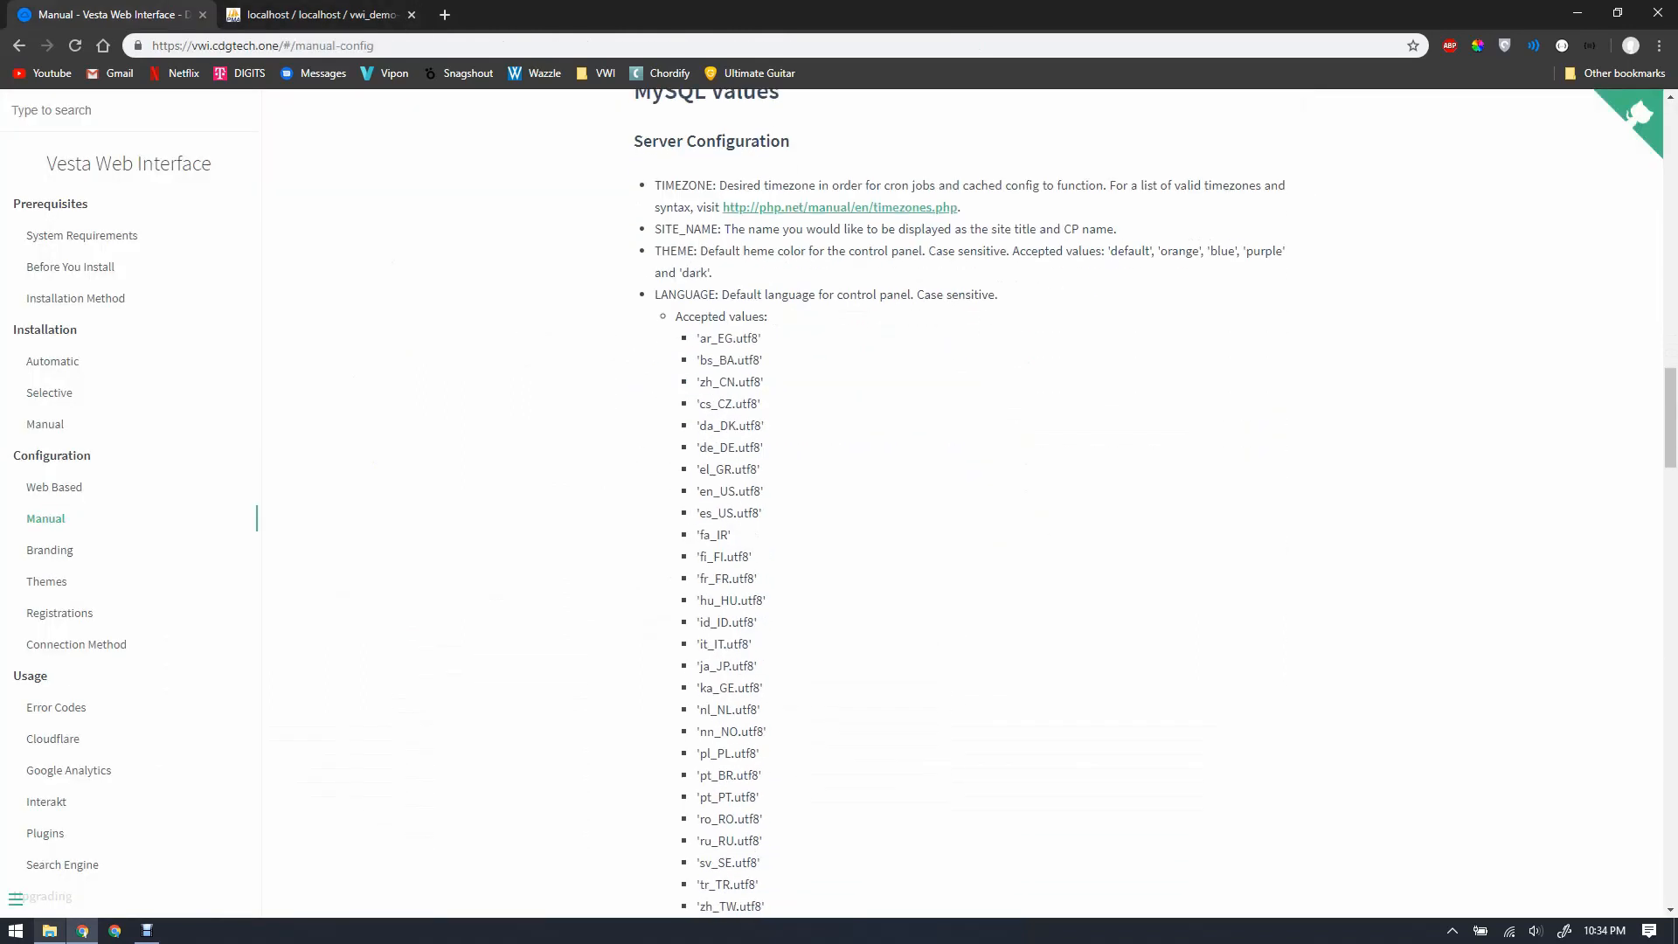
scroll(962, 503, "down", 4)
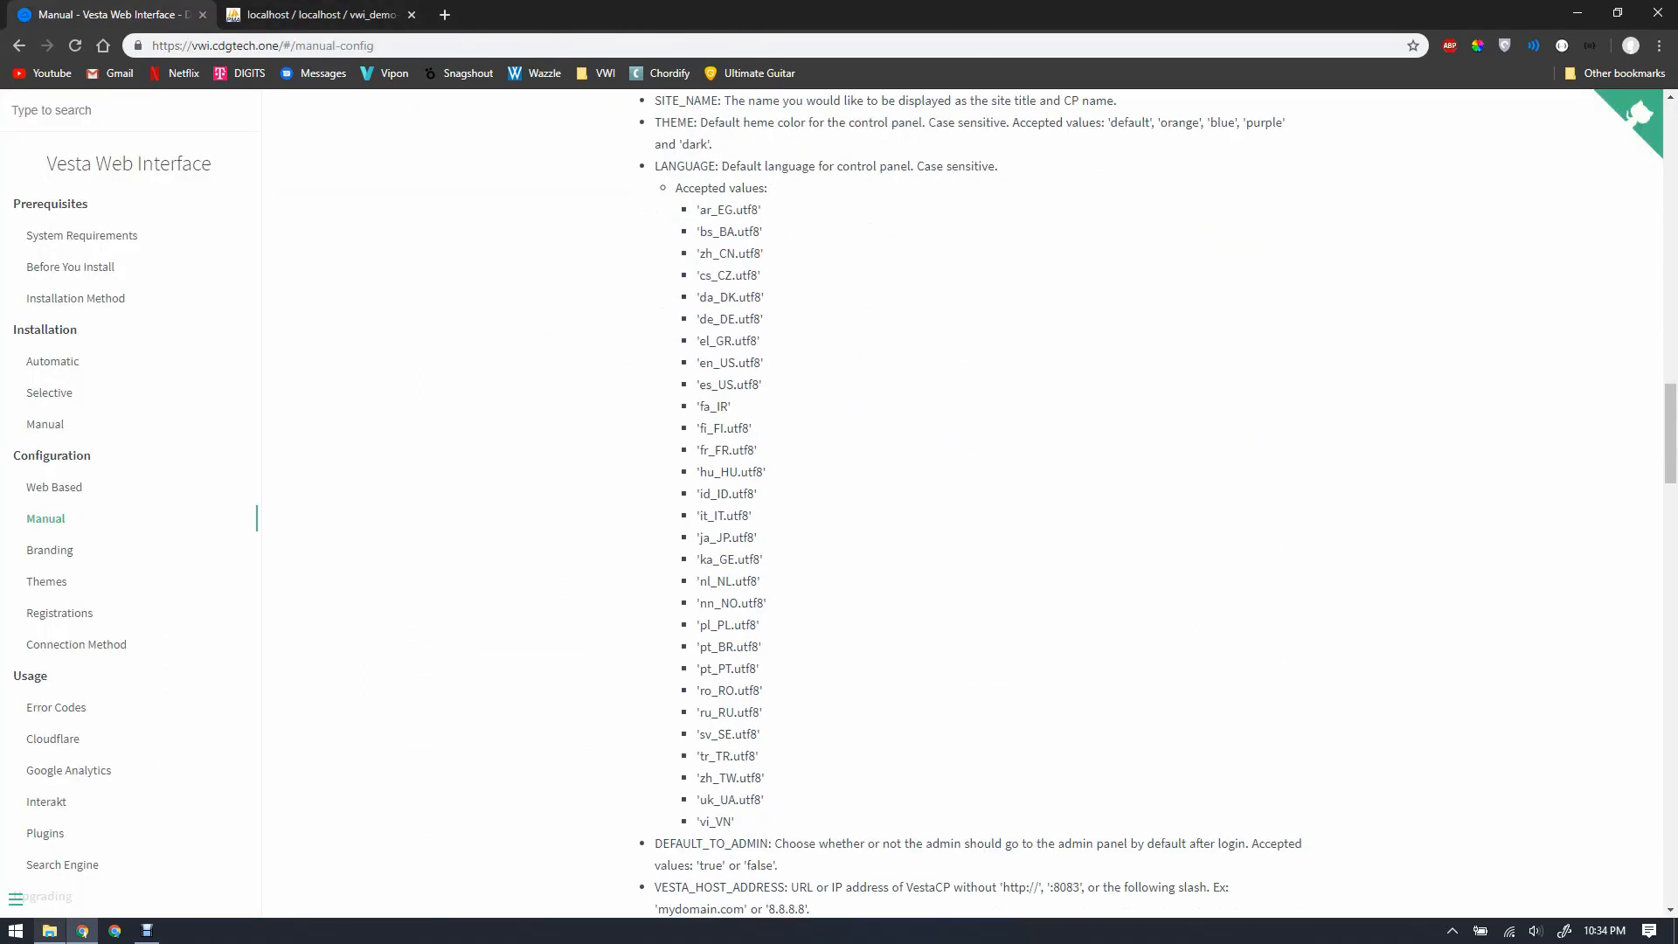
scroll(961, 503, "up", 8)
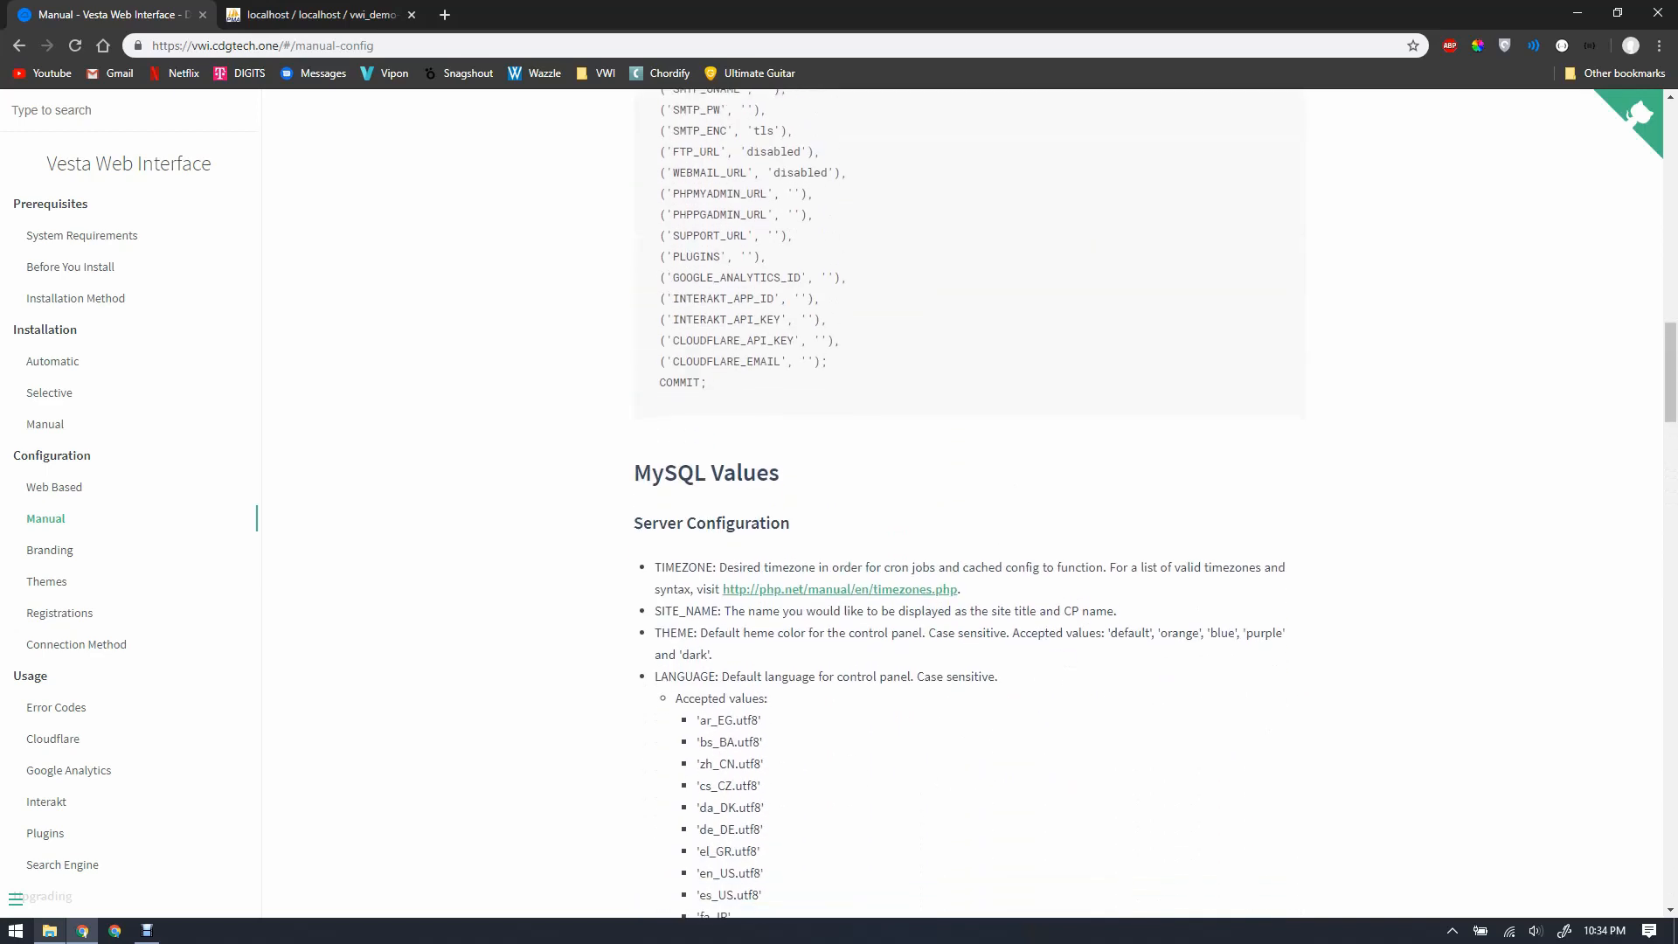
scroll(961, 502, "down", 12)
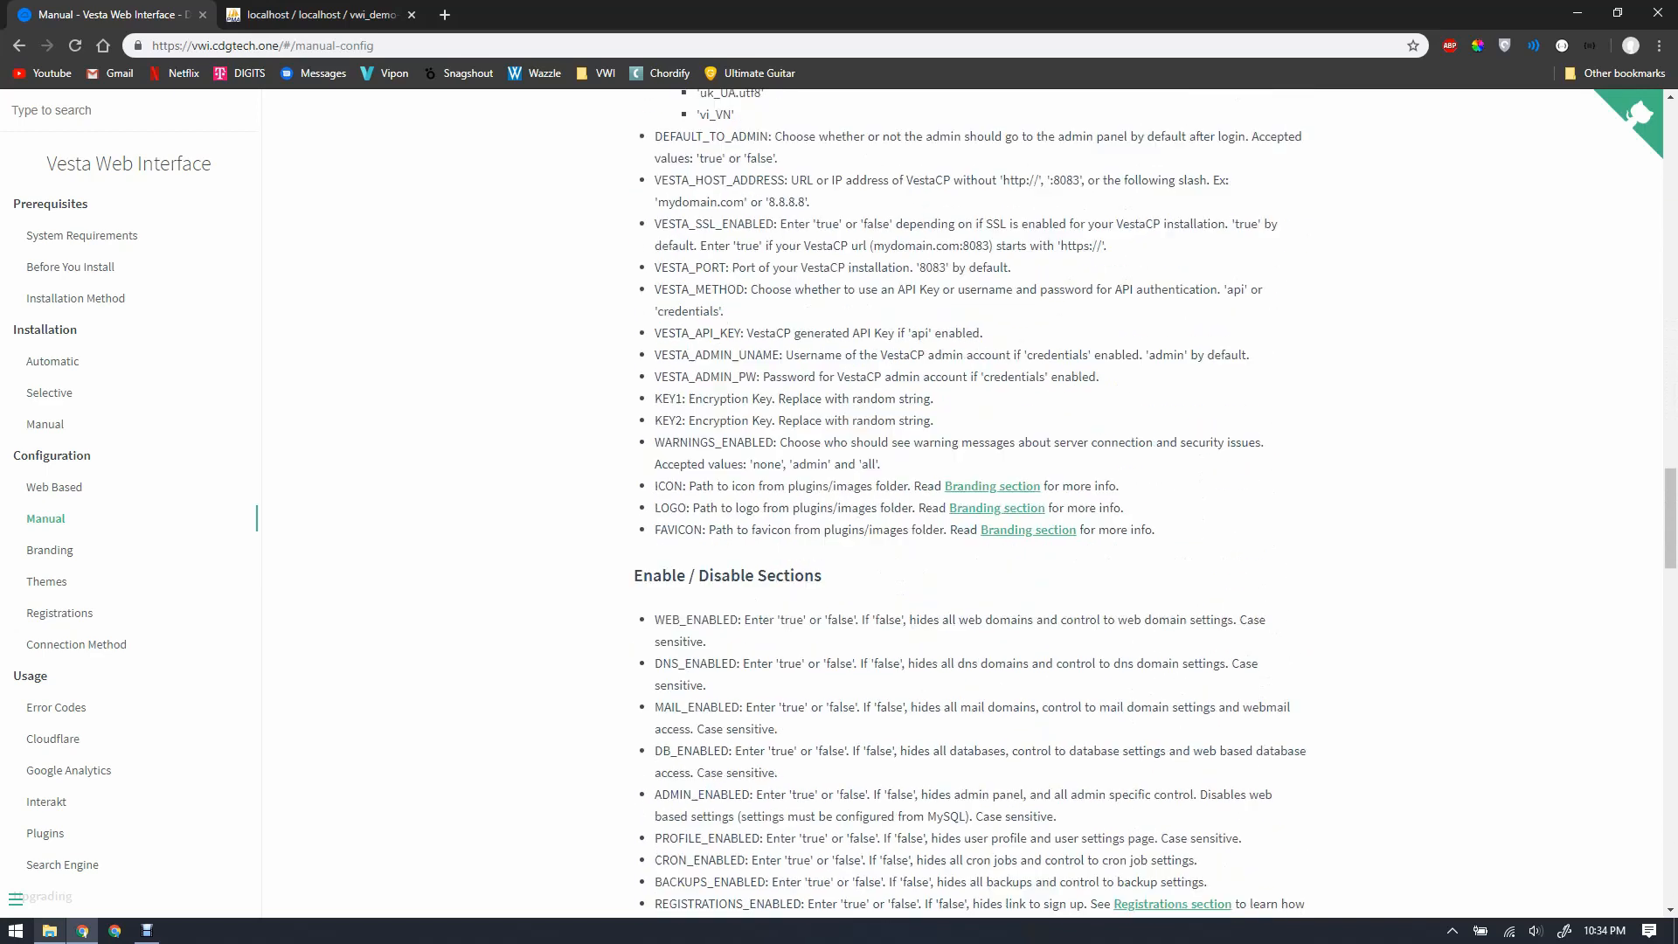
scroll(962, 502, "down", 5)
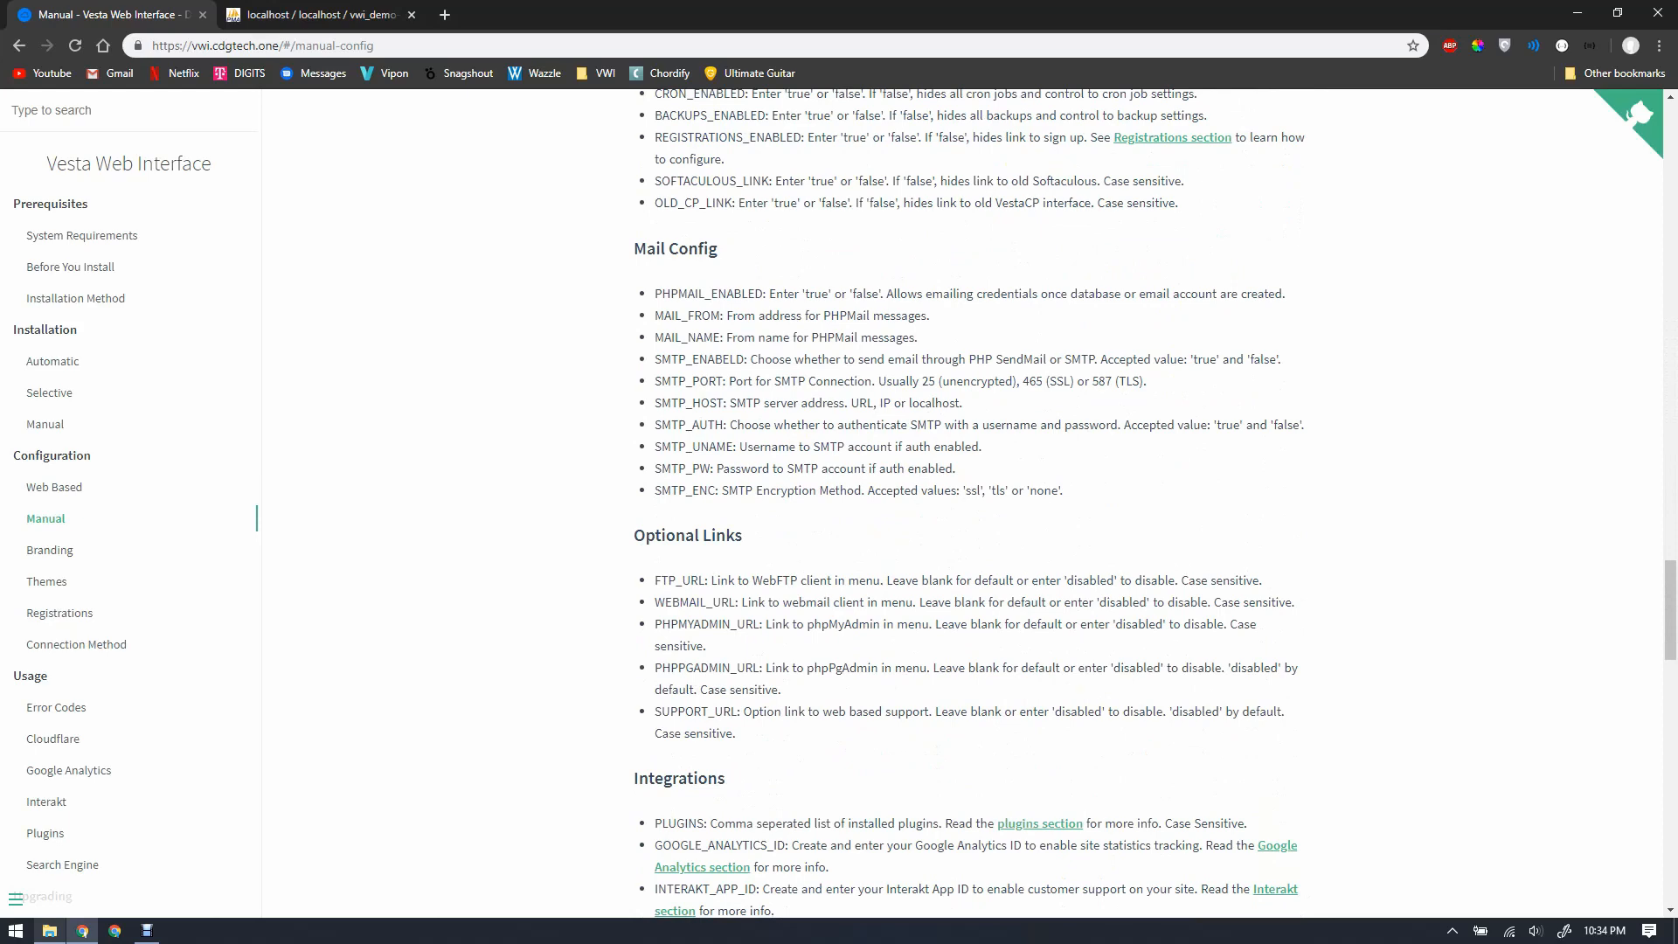
scroll(961, 503, "down", 4)
scroll(962, 503, "up", 9)
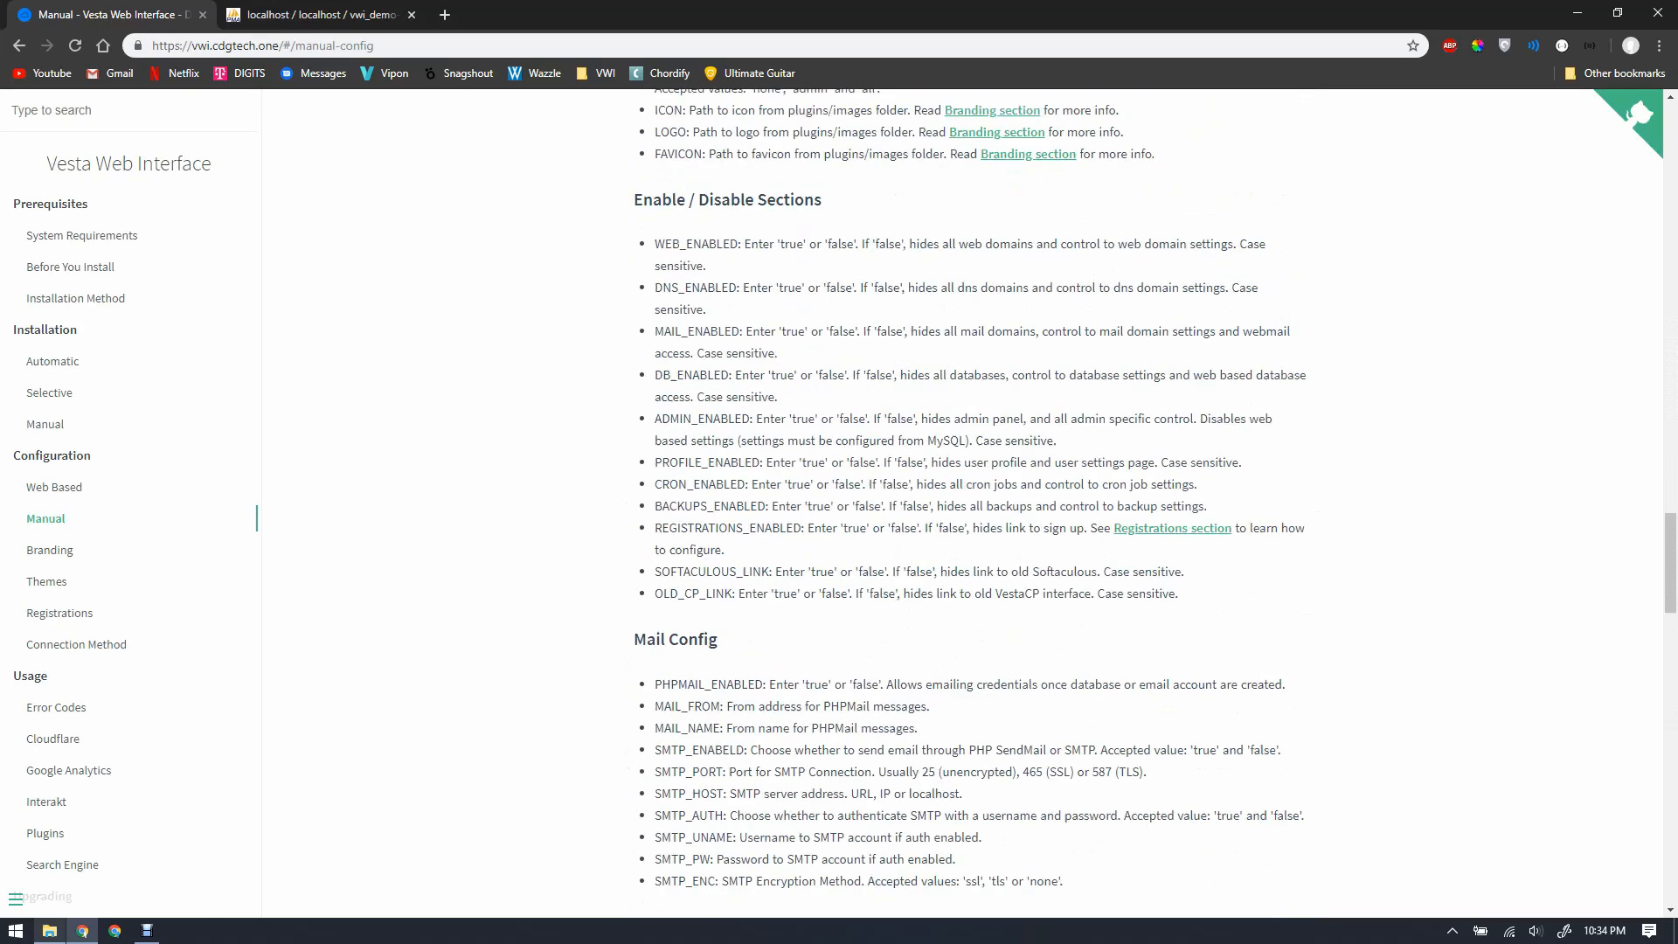
scroll(962, 503, "up", 7)
key("ctrl+Tab")
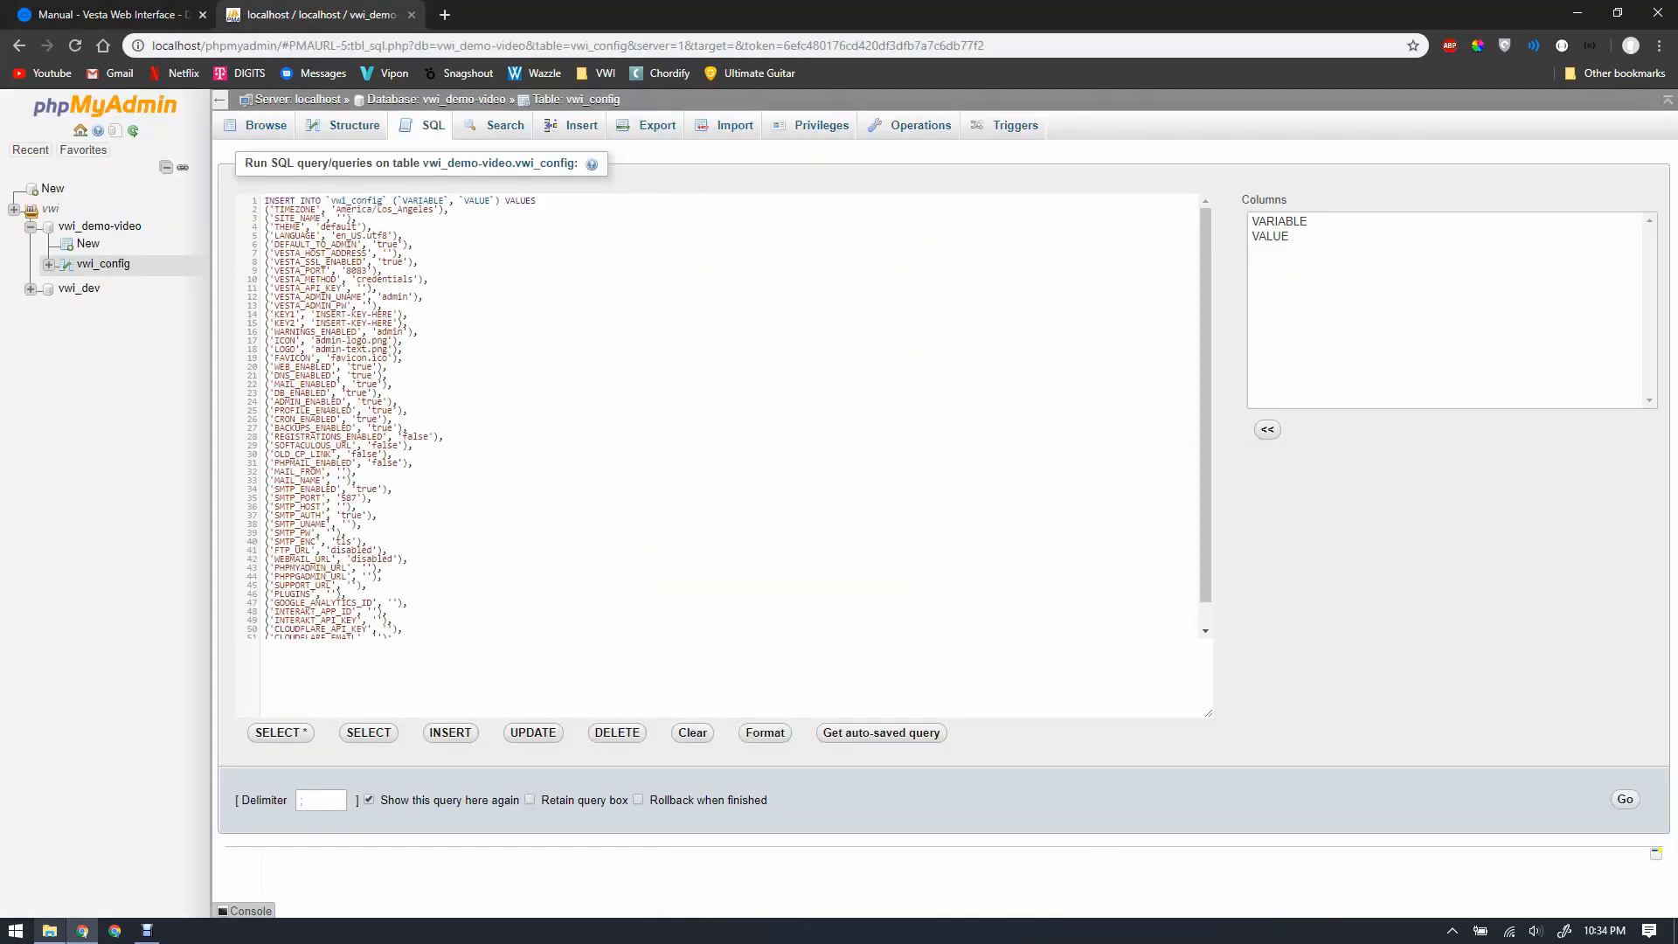
key("ctrl+Tab")
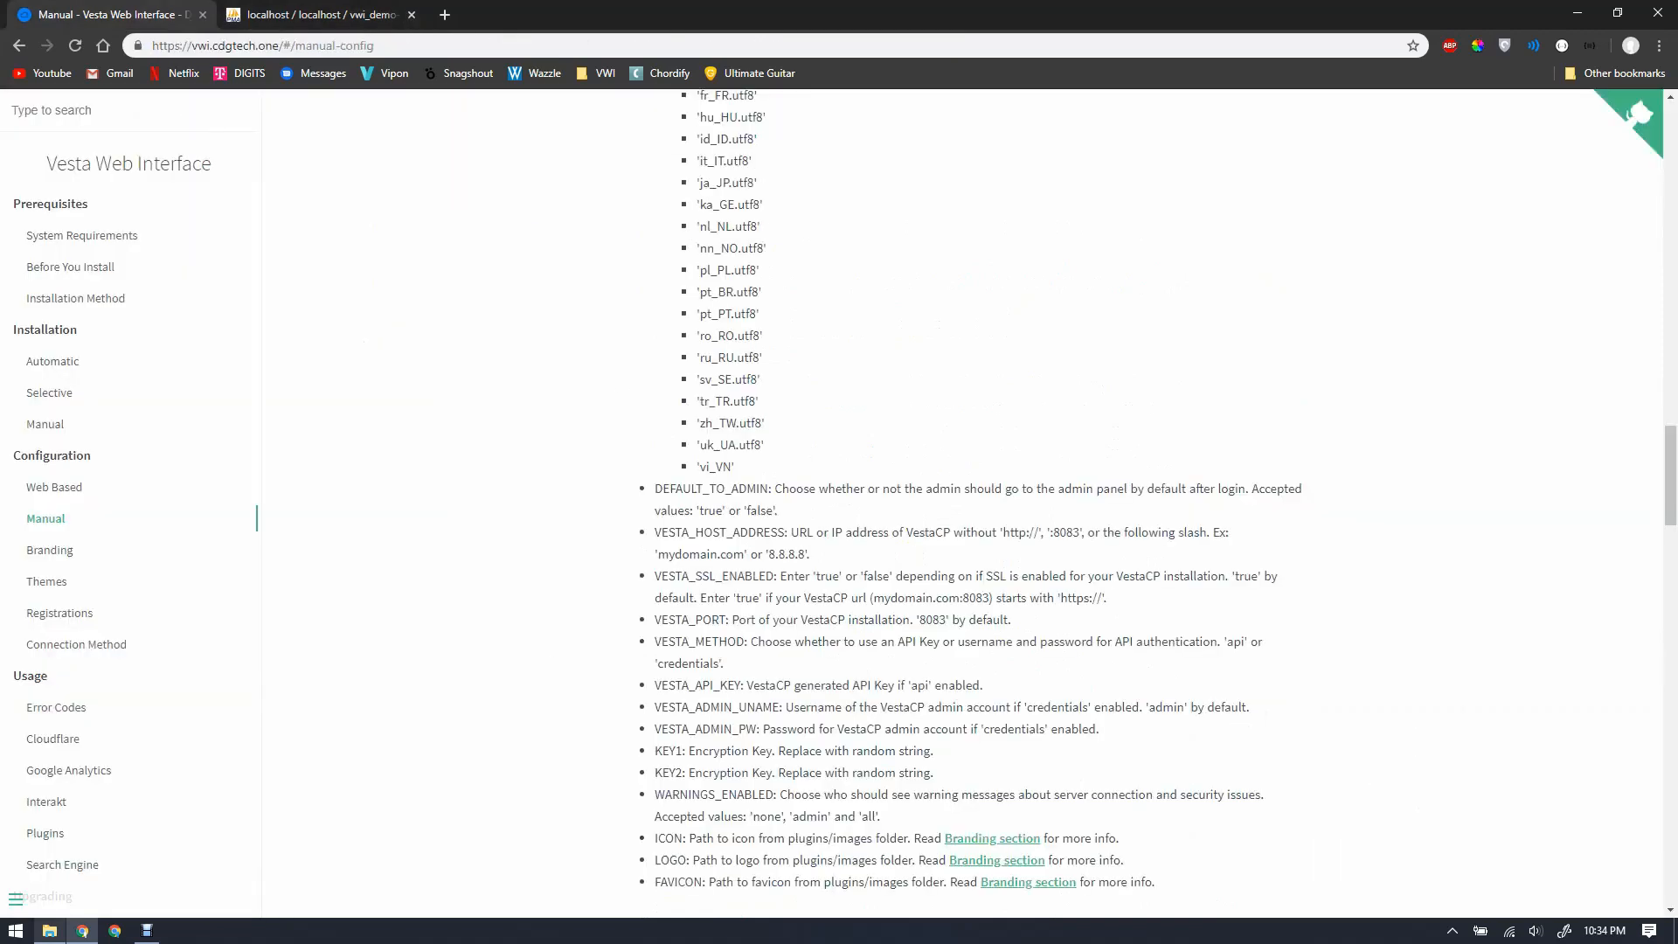
scroll(961, 502, "up", 8)
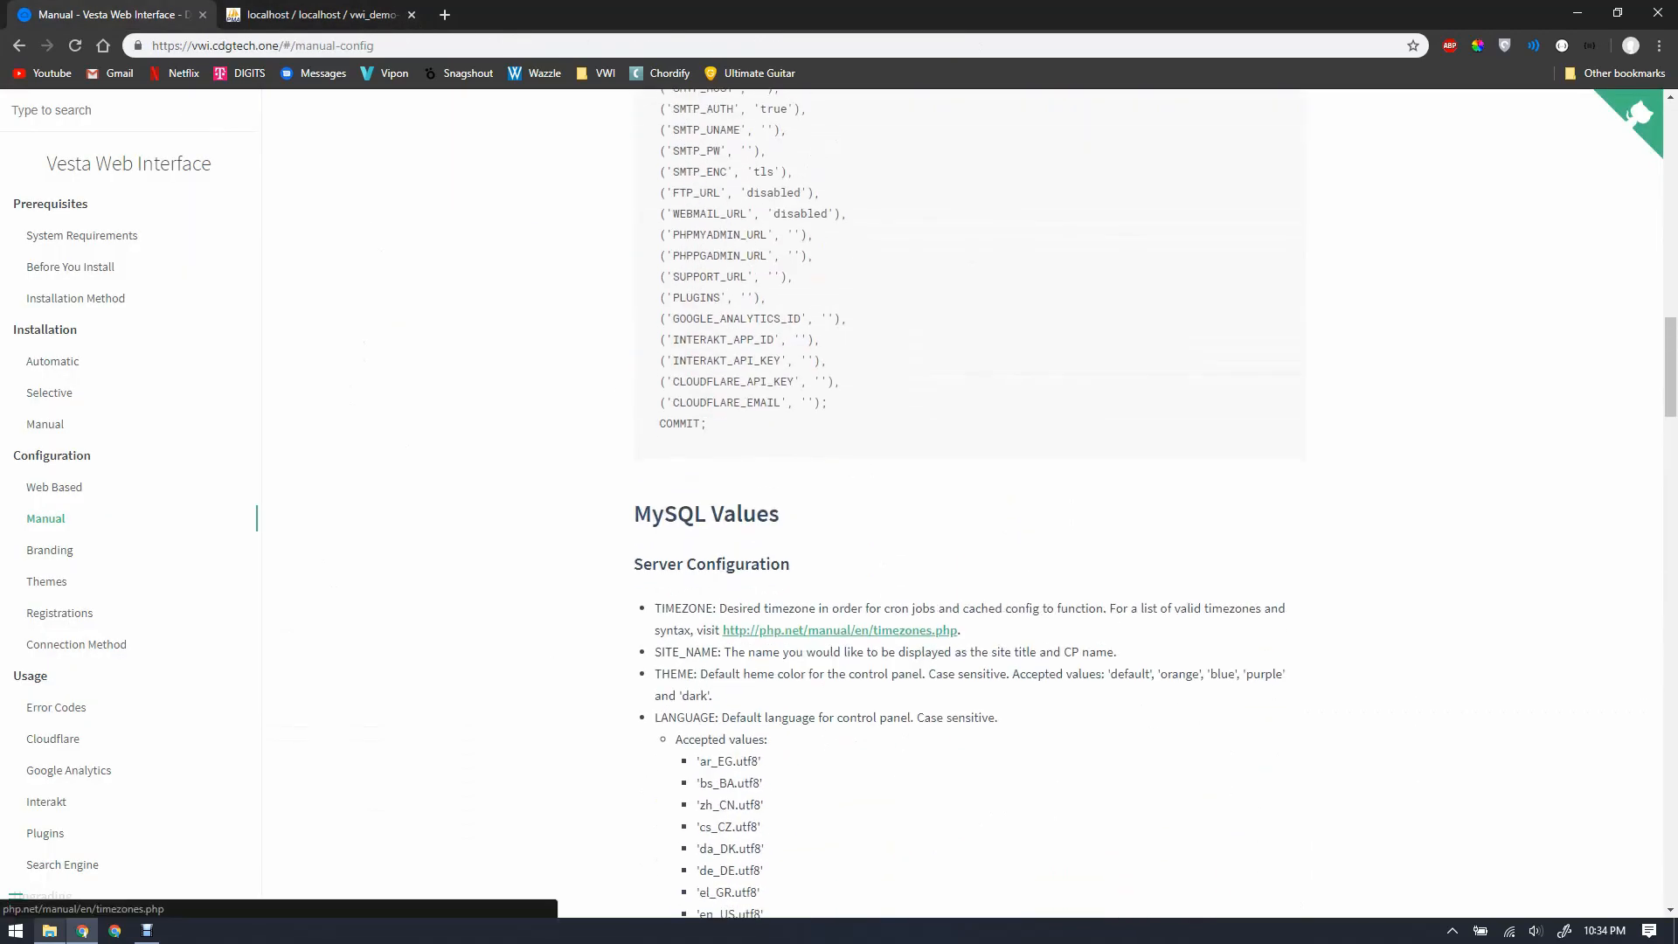
Step: Enter 'VWI Demo Video' as the site name value in the vwi_config INSERT query
key("ctrl+Tab")
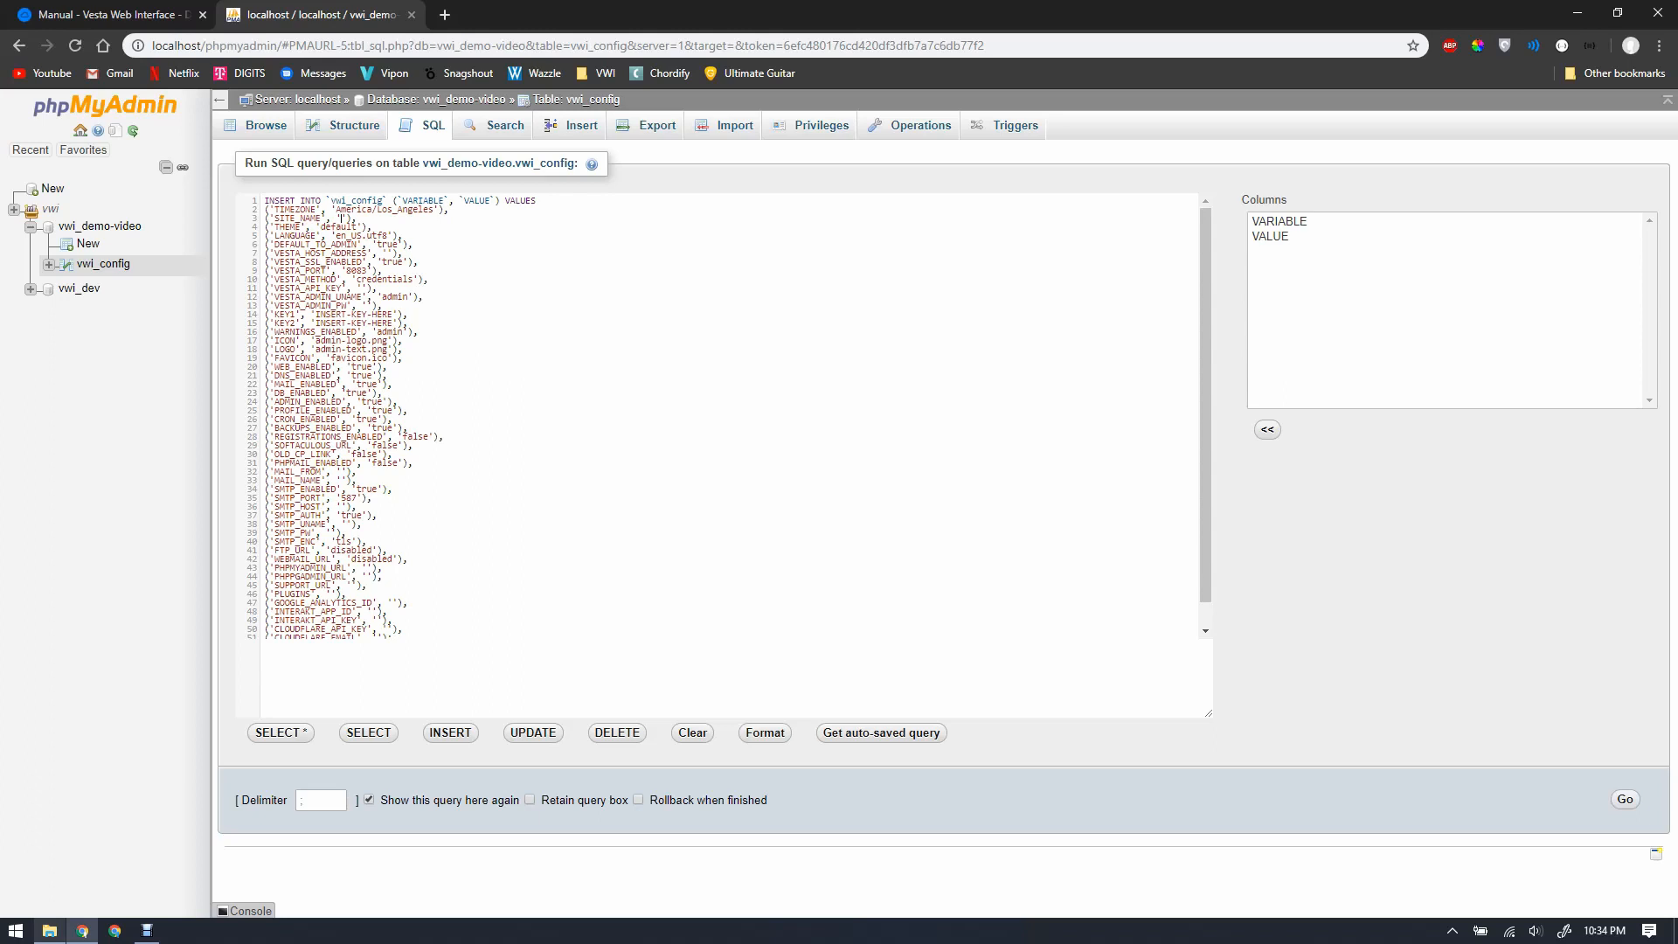
type("VWI Demo Video")
key("ctrl+Tab")
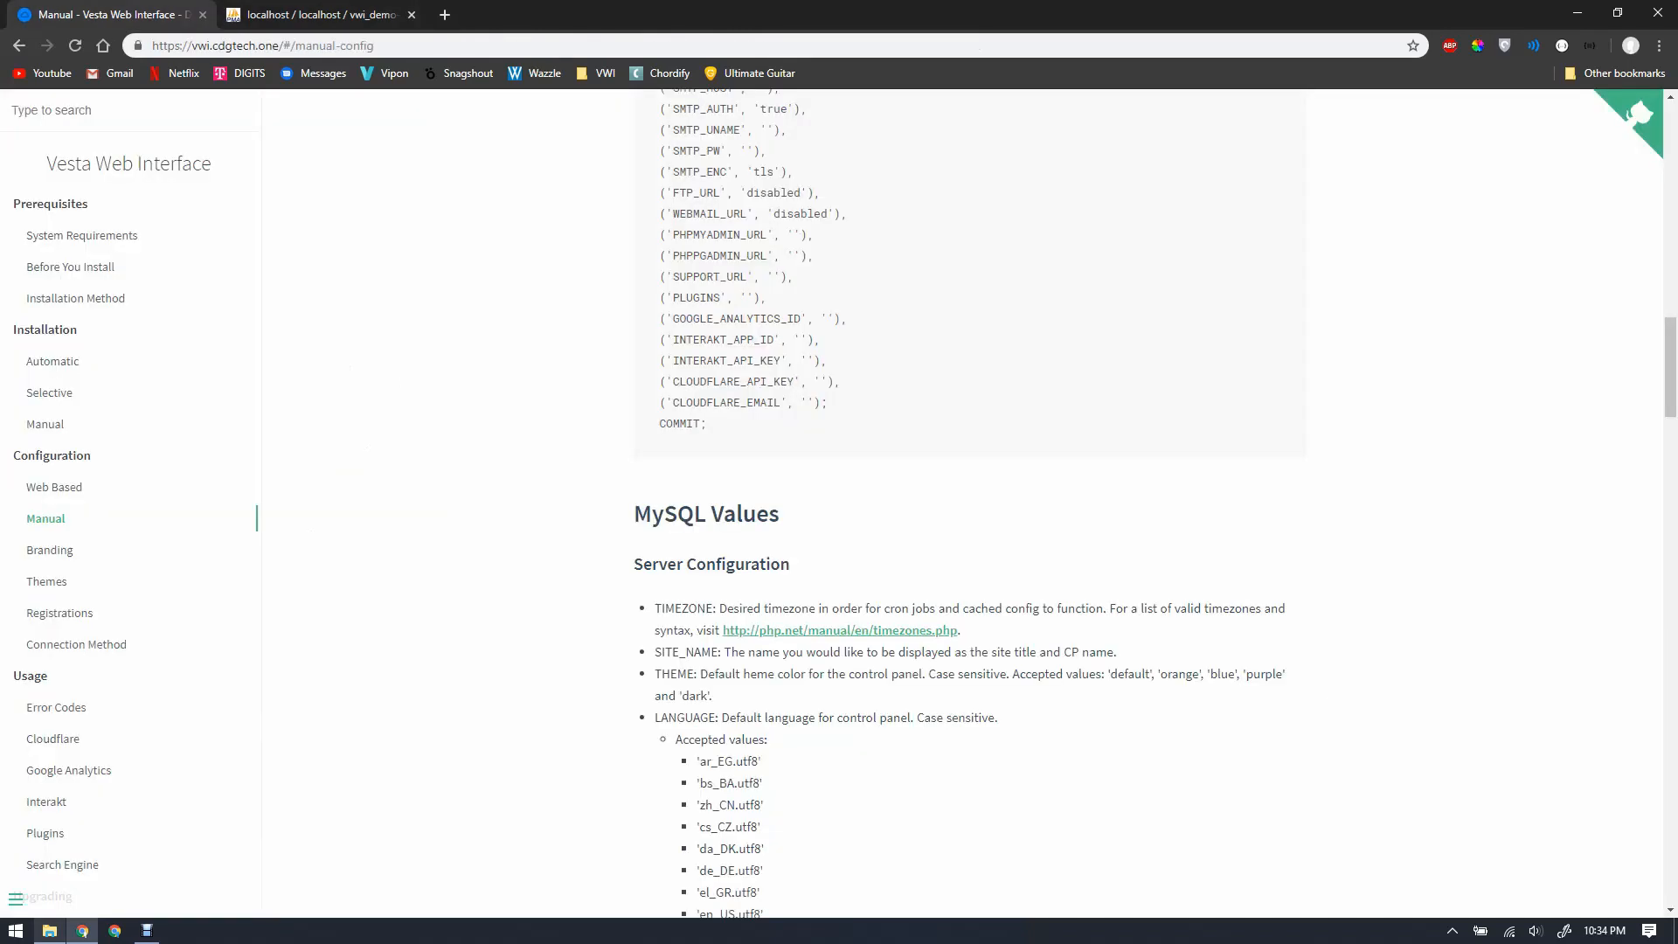
scroll(960, 503, "down", 9)
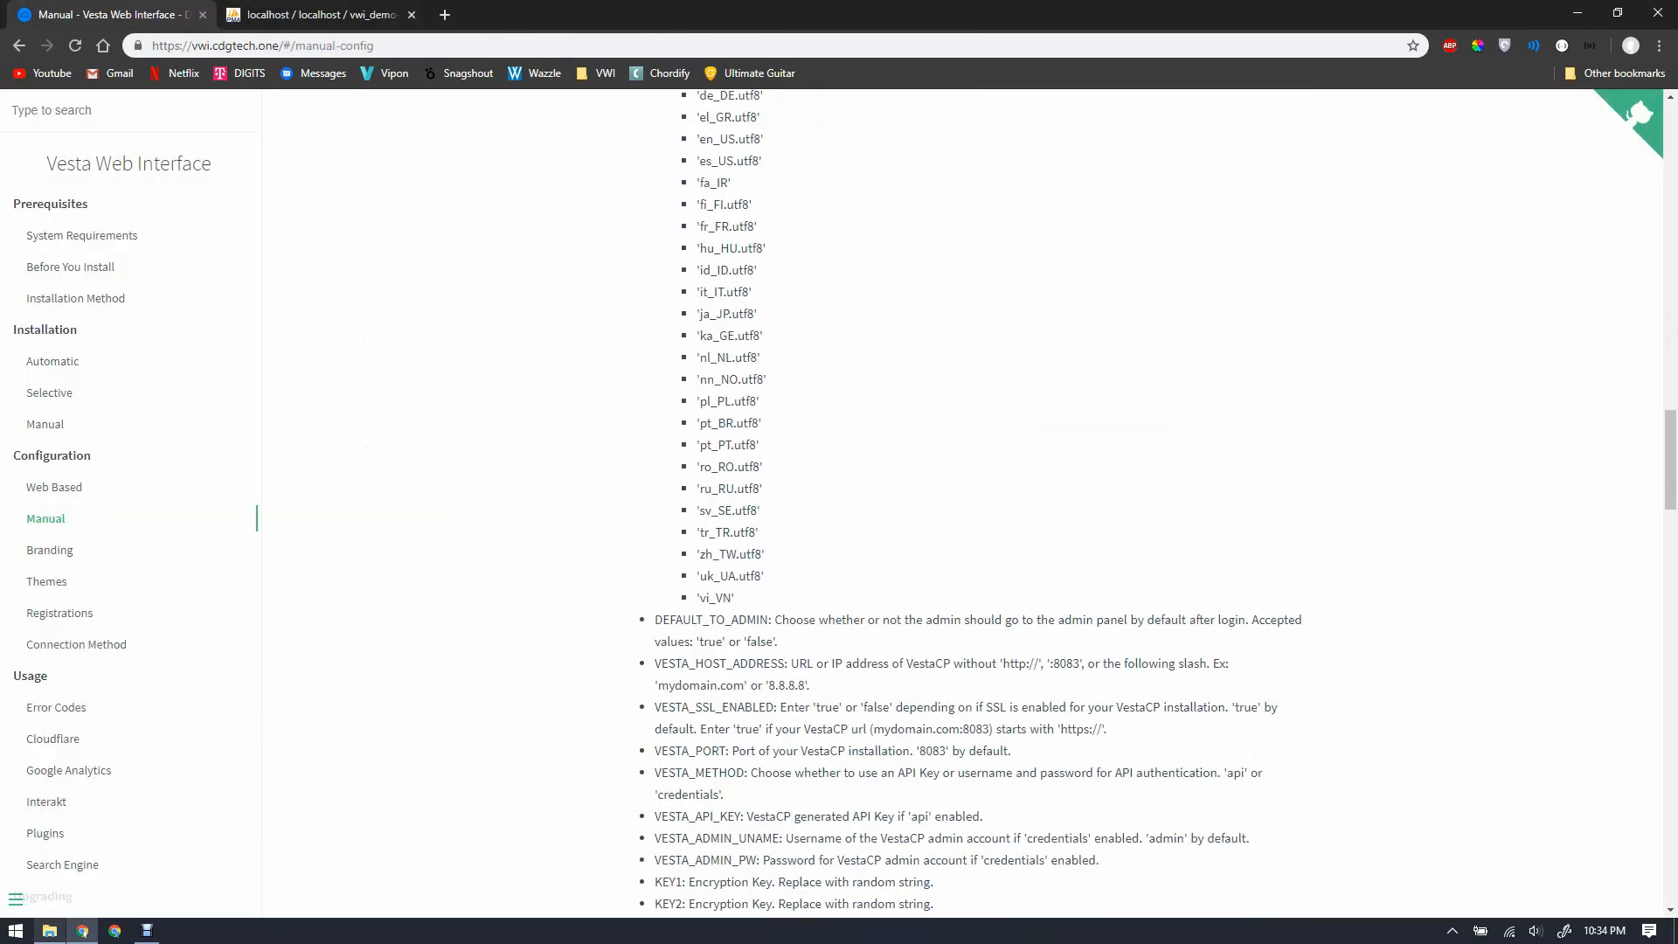
scroll(960, 503, "up", 8)
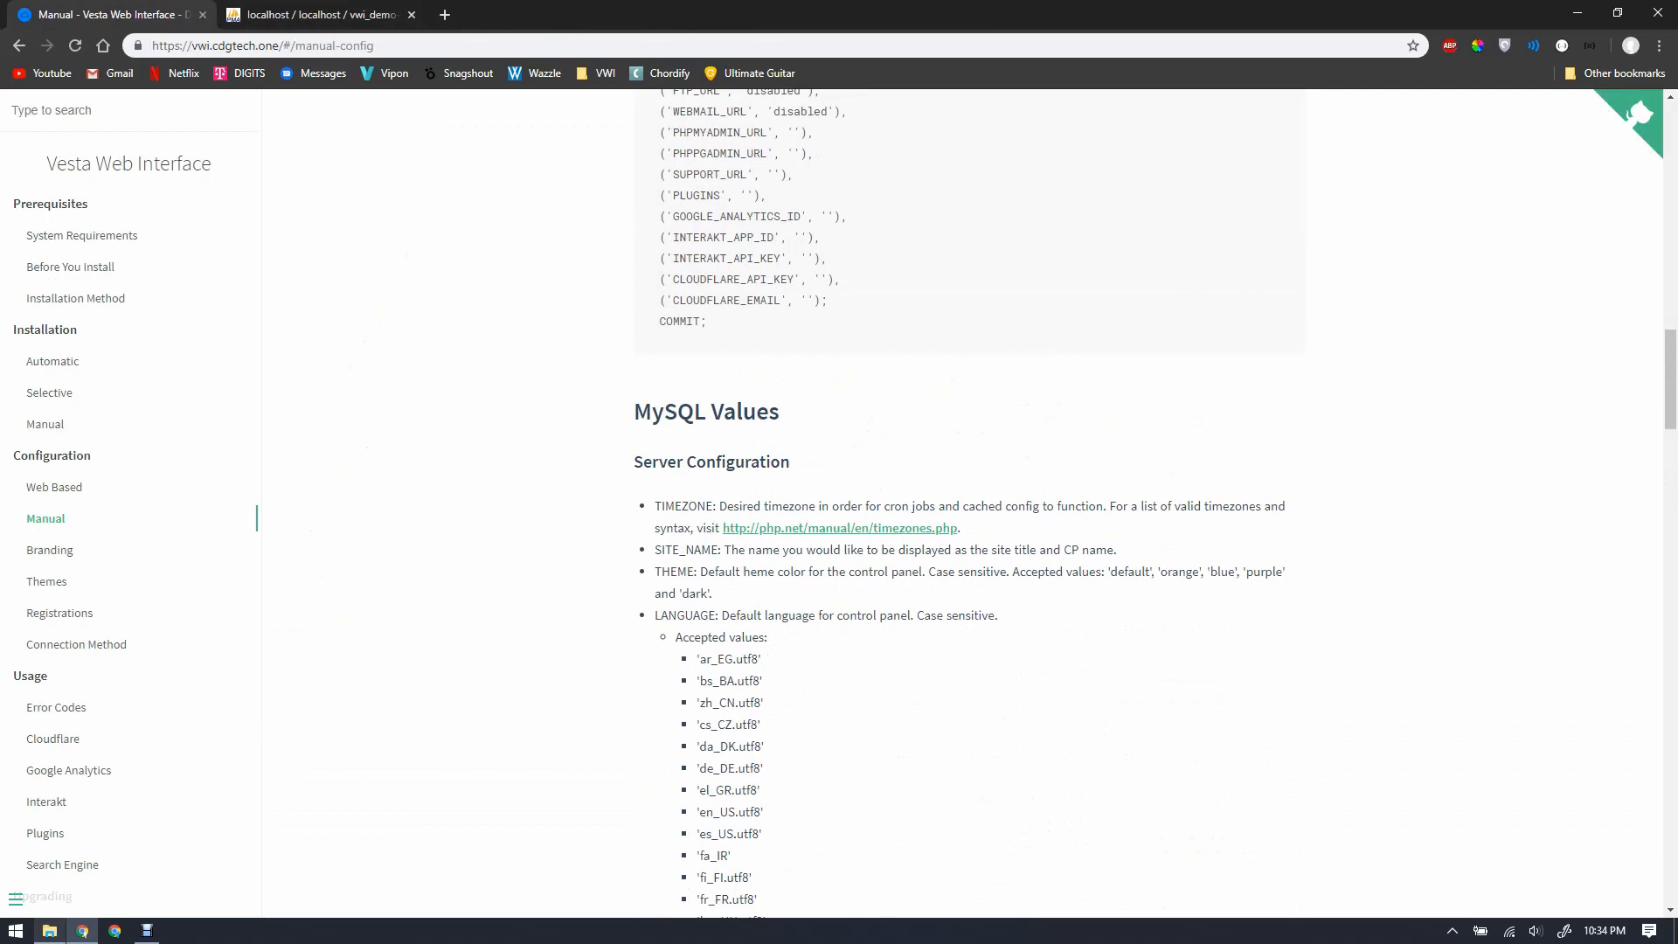
Step: Change the THEME value in the query to 'purple'
key("ctrl+Tab")
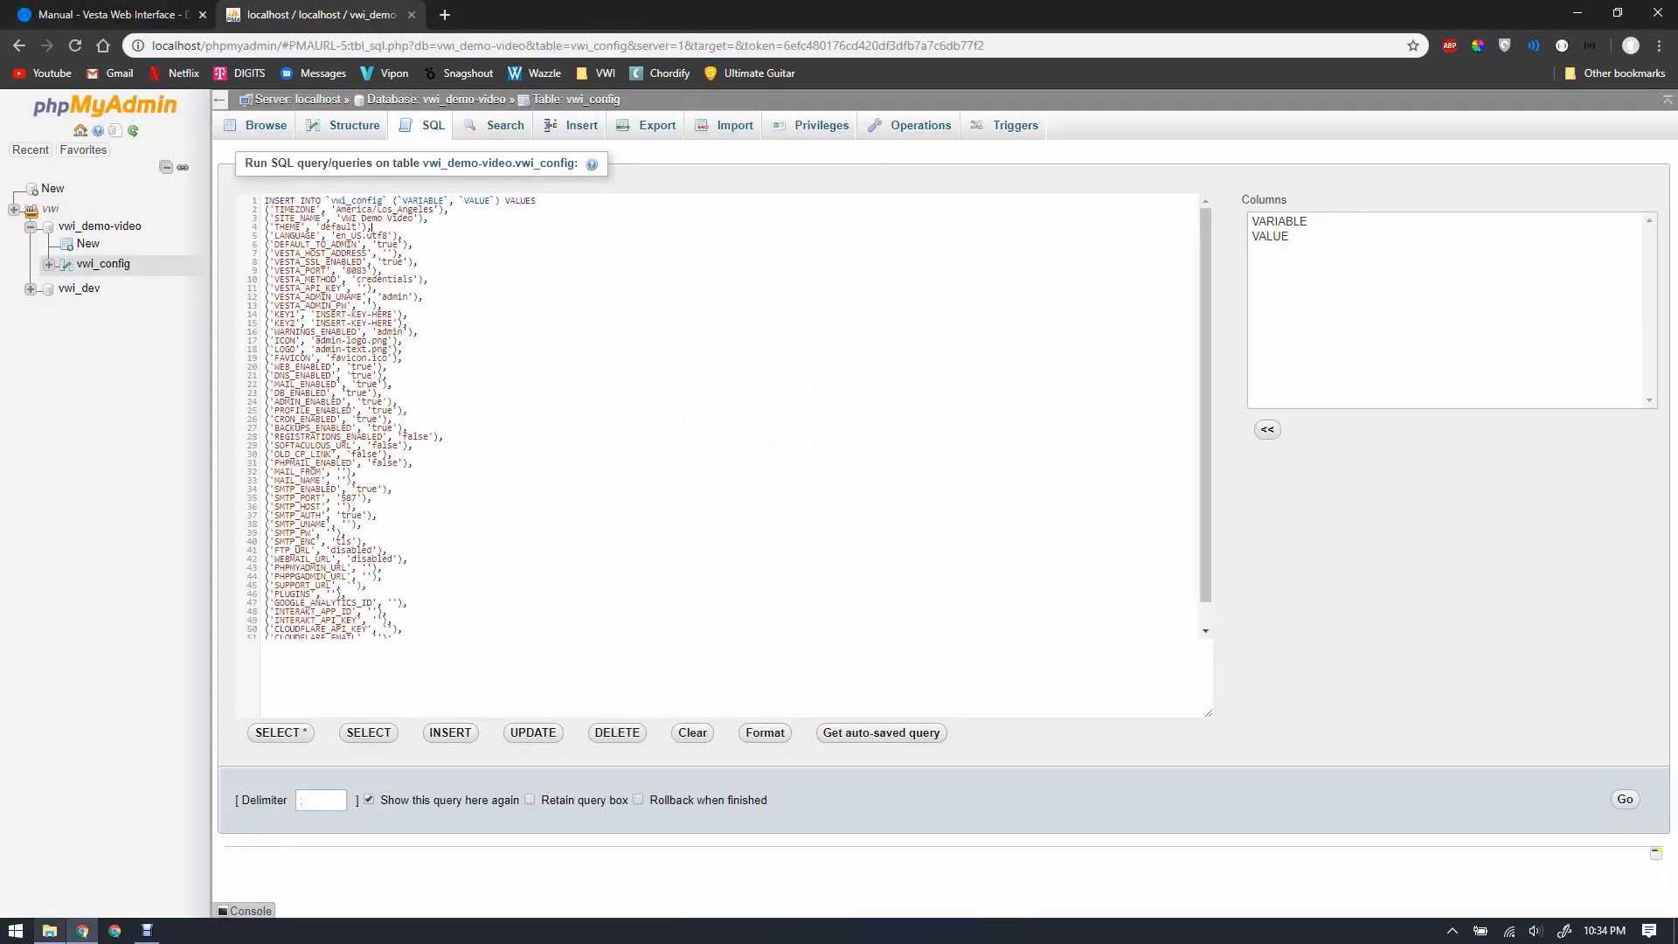
key("BackSpace")
key("BackSpace")
key("BackSpace")
key("BackSpace")
key("BackSpace")
key("BackSpace")
key("BackSpace")
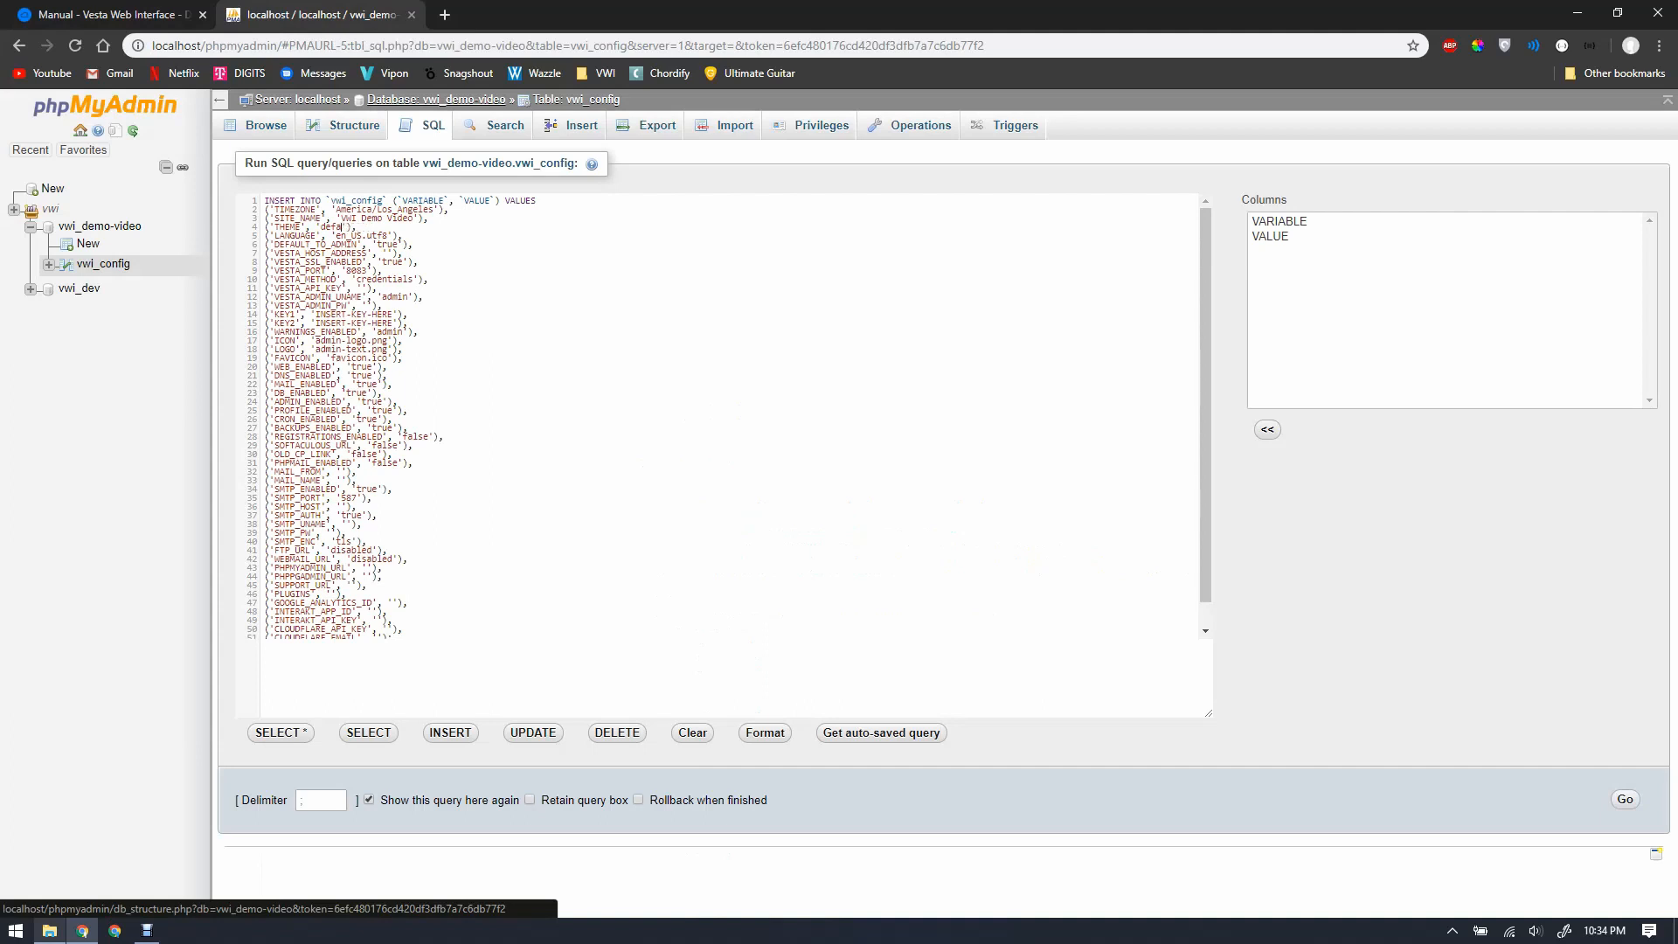
type("purple")
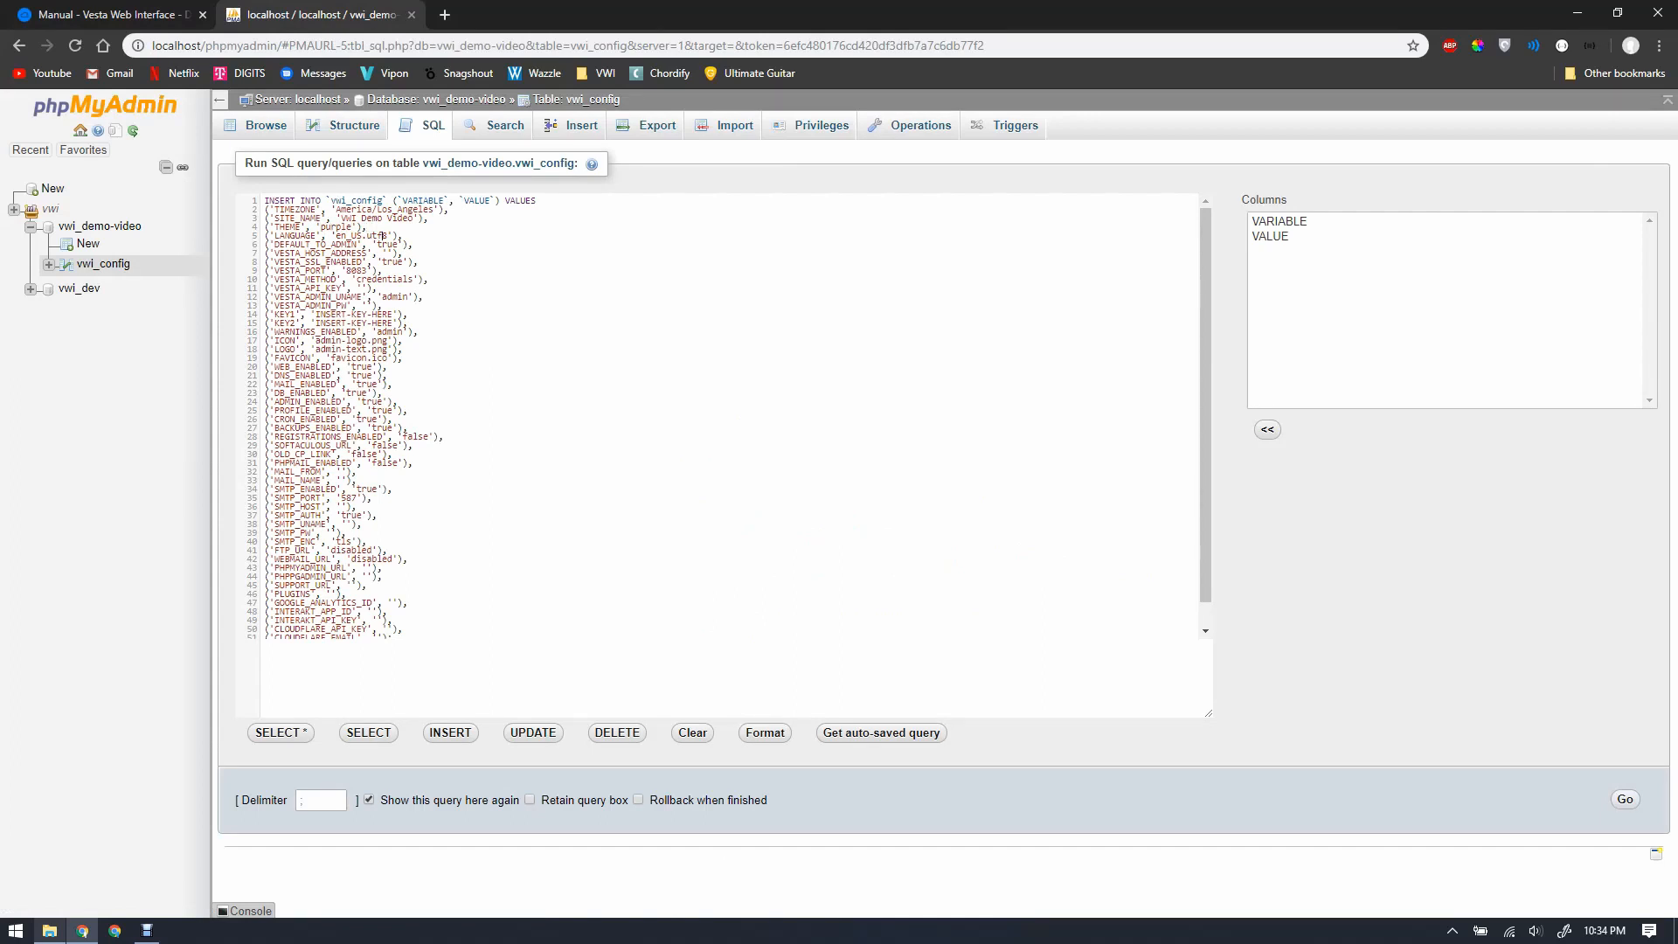
key("ctrl+Tab")
scroll(961, 503, "down", 4)
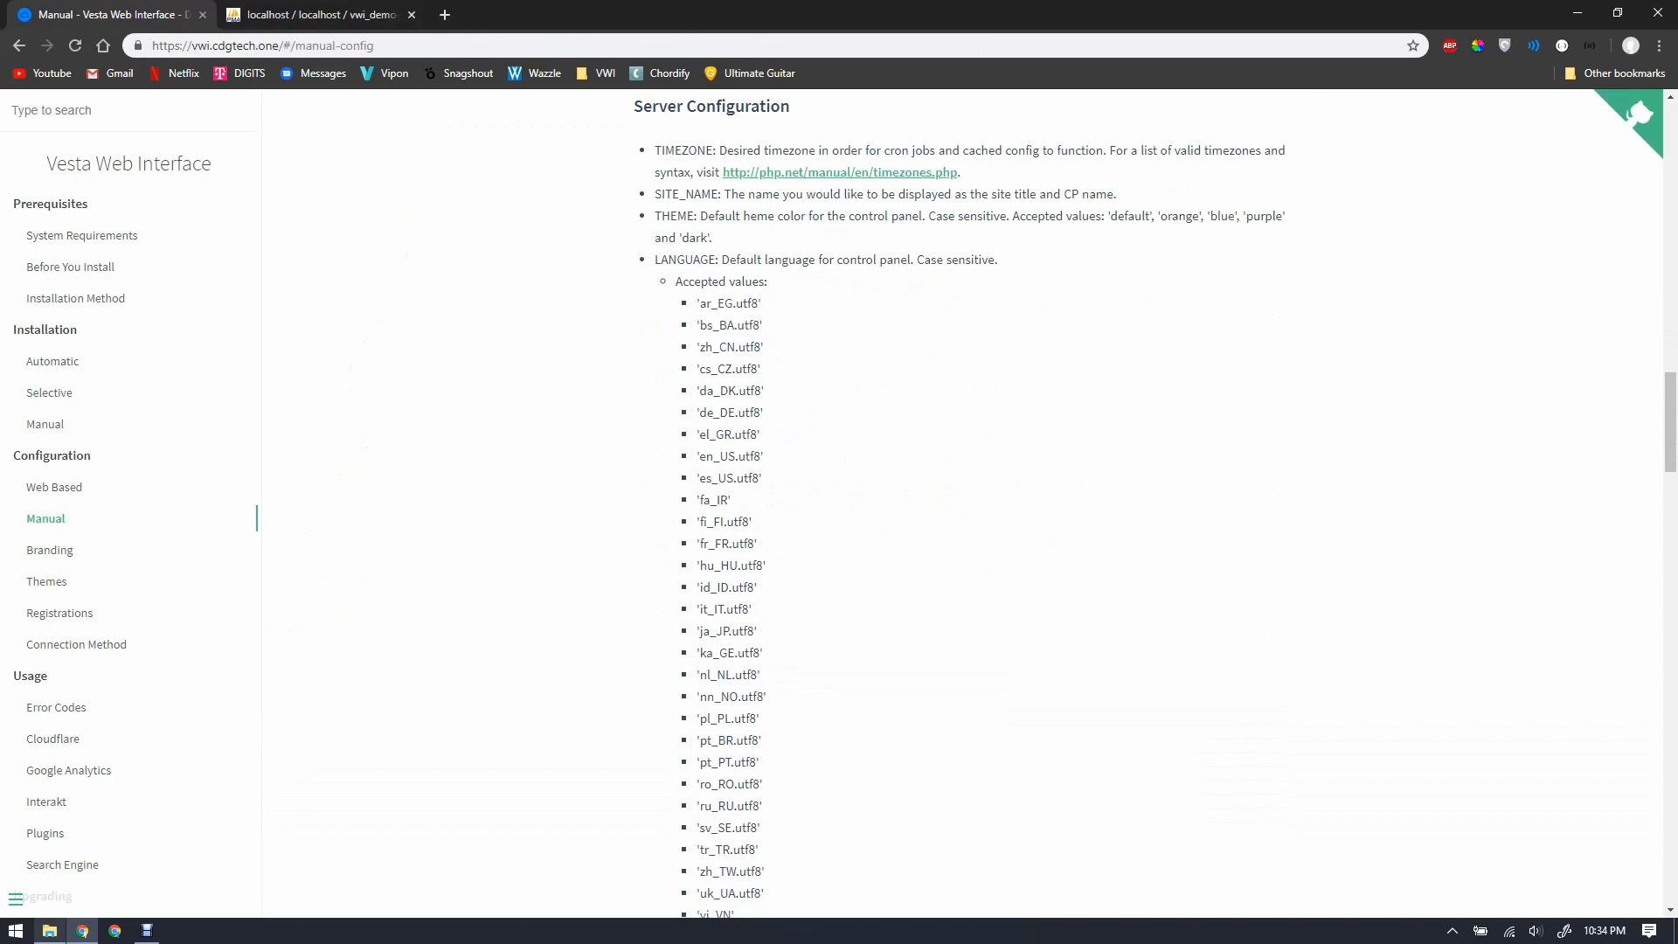
Step: Set DEFAULT_TO_ADMIN to 'false' and VESTA_HOST_ADDRESS to 'host.cdgtech.one'
key("ctrl+Tab")
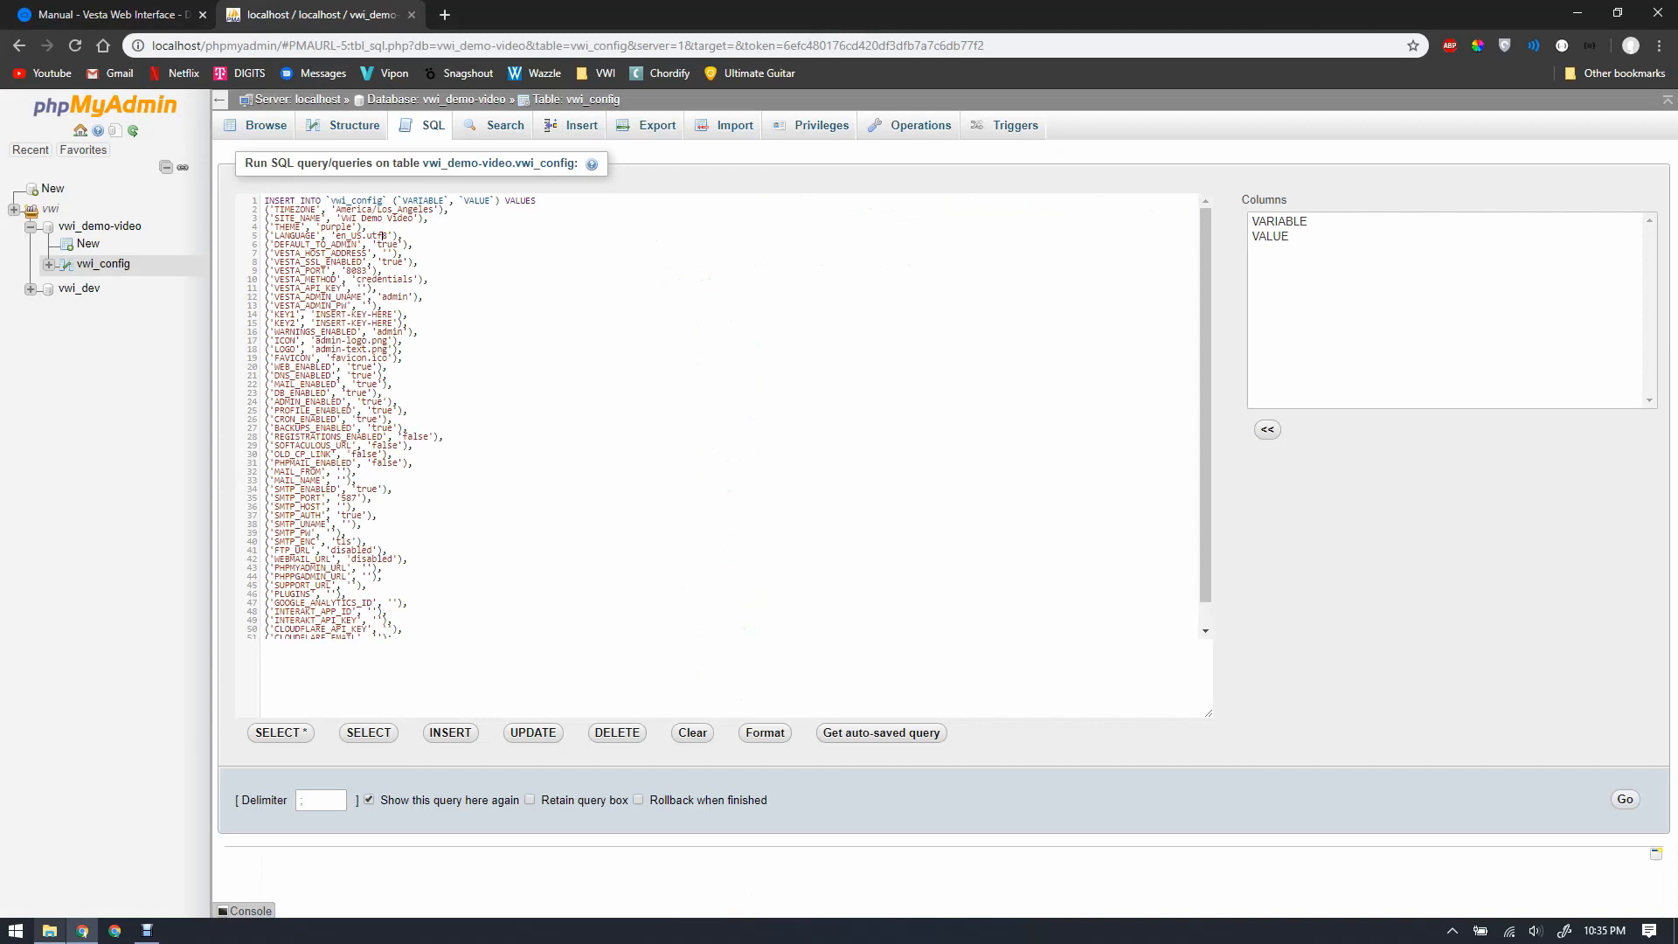
left_click_drag(382, 236, 377, 245)
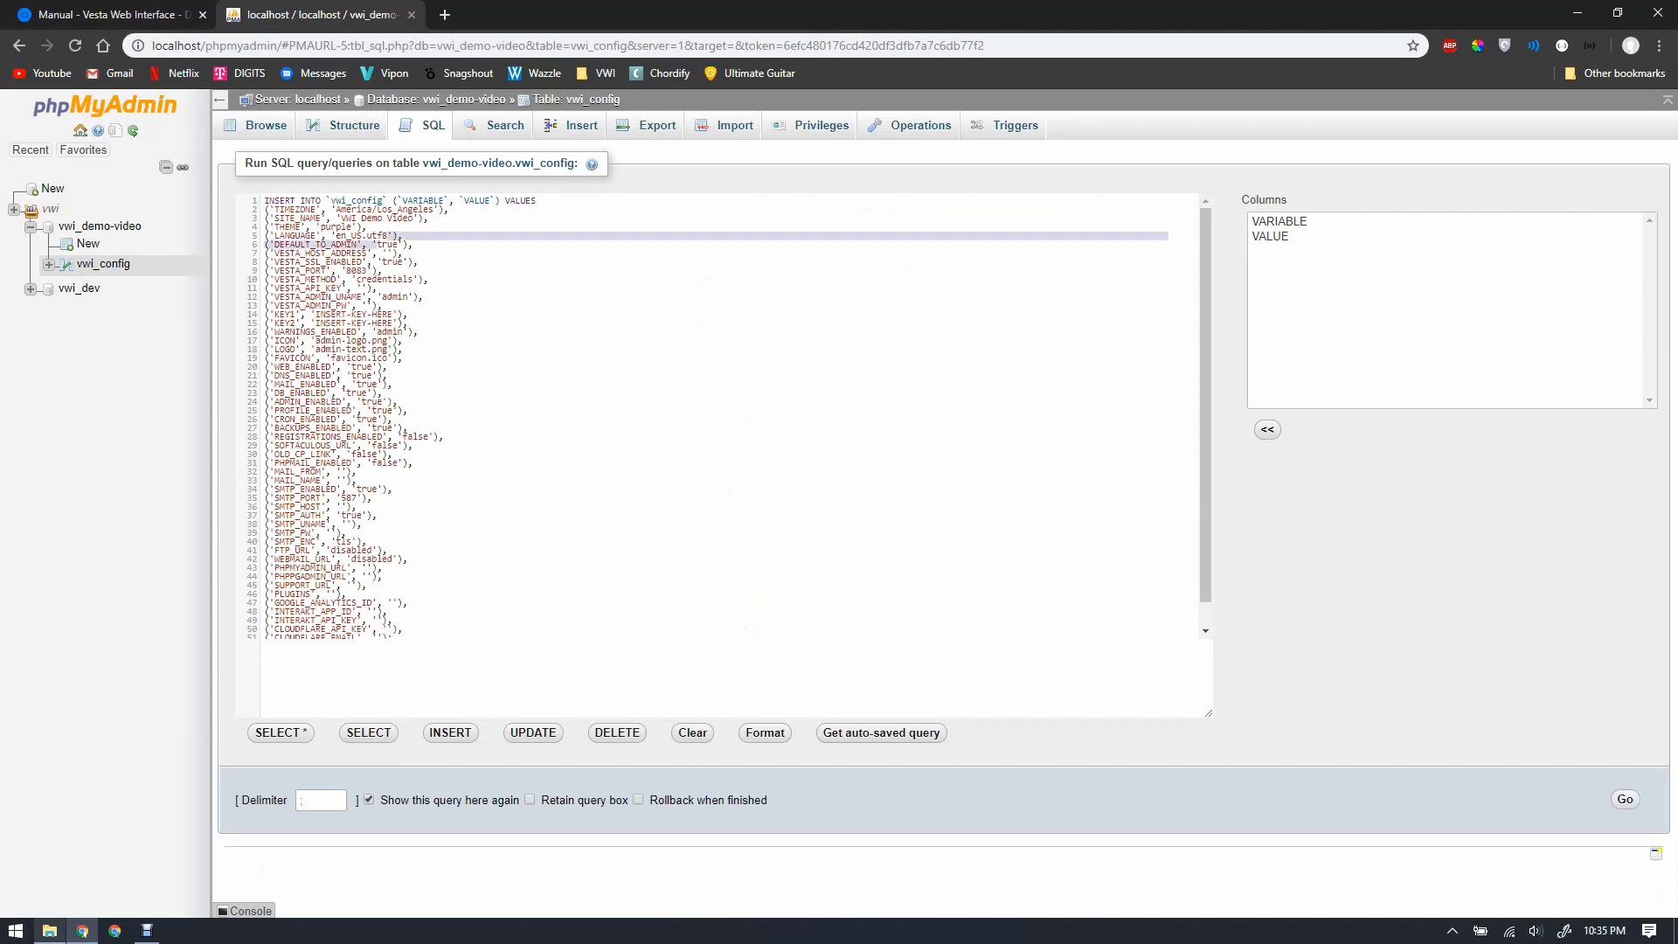
left_click(398, 245)
key("BackSpace")
key("BackSpace")
key("BackSpace")
key("BackSpace")
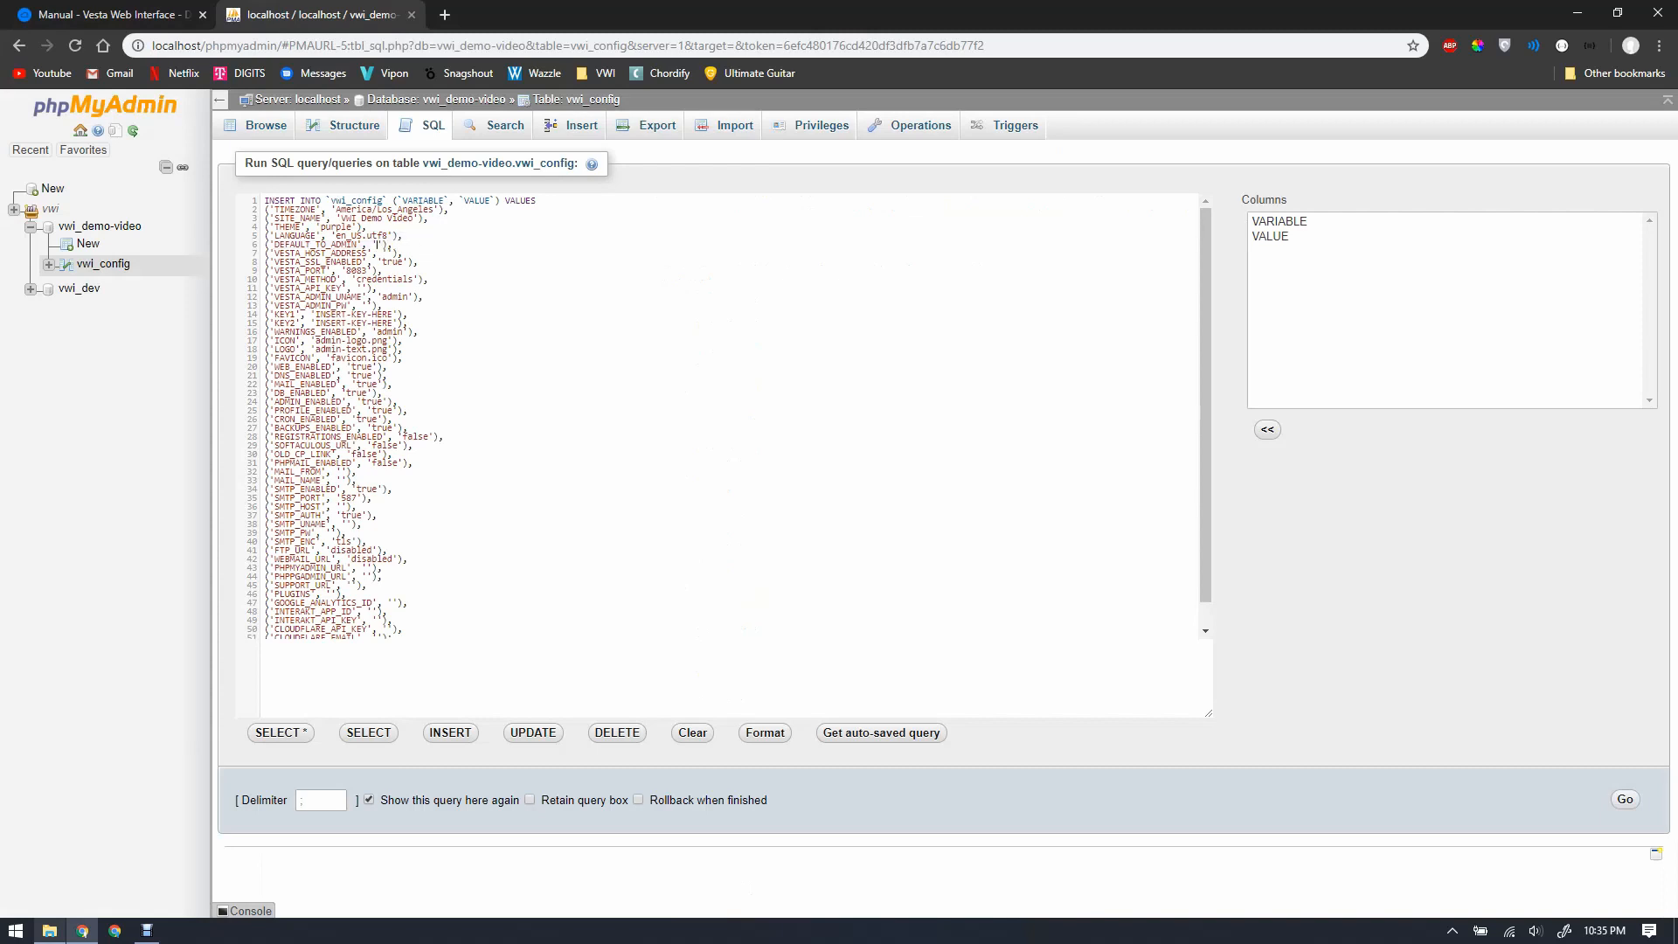
type("false")
type("host.cdgtech.")
type("one")
key("ctrl+Tab")
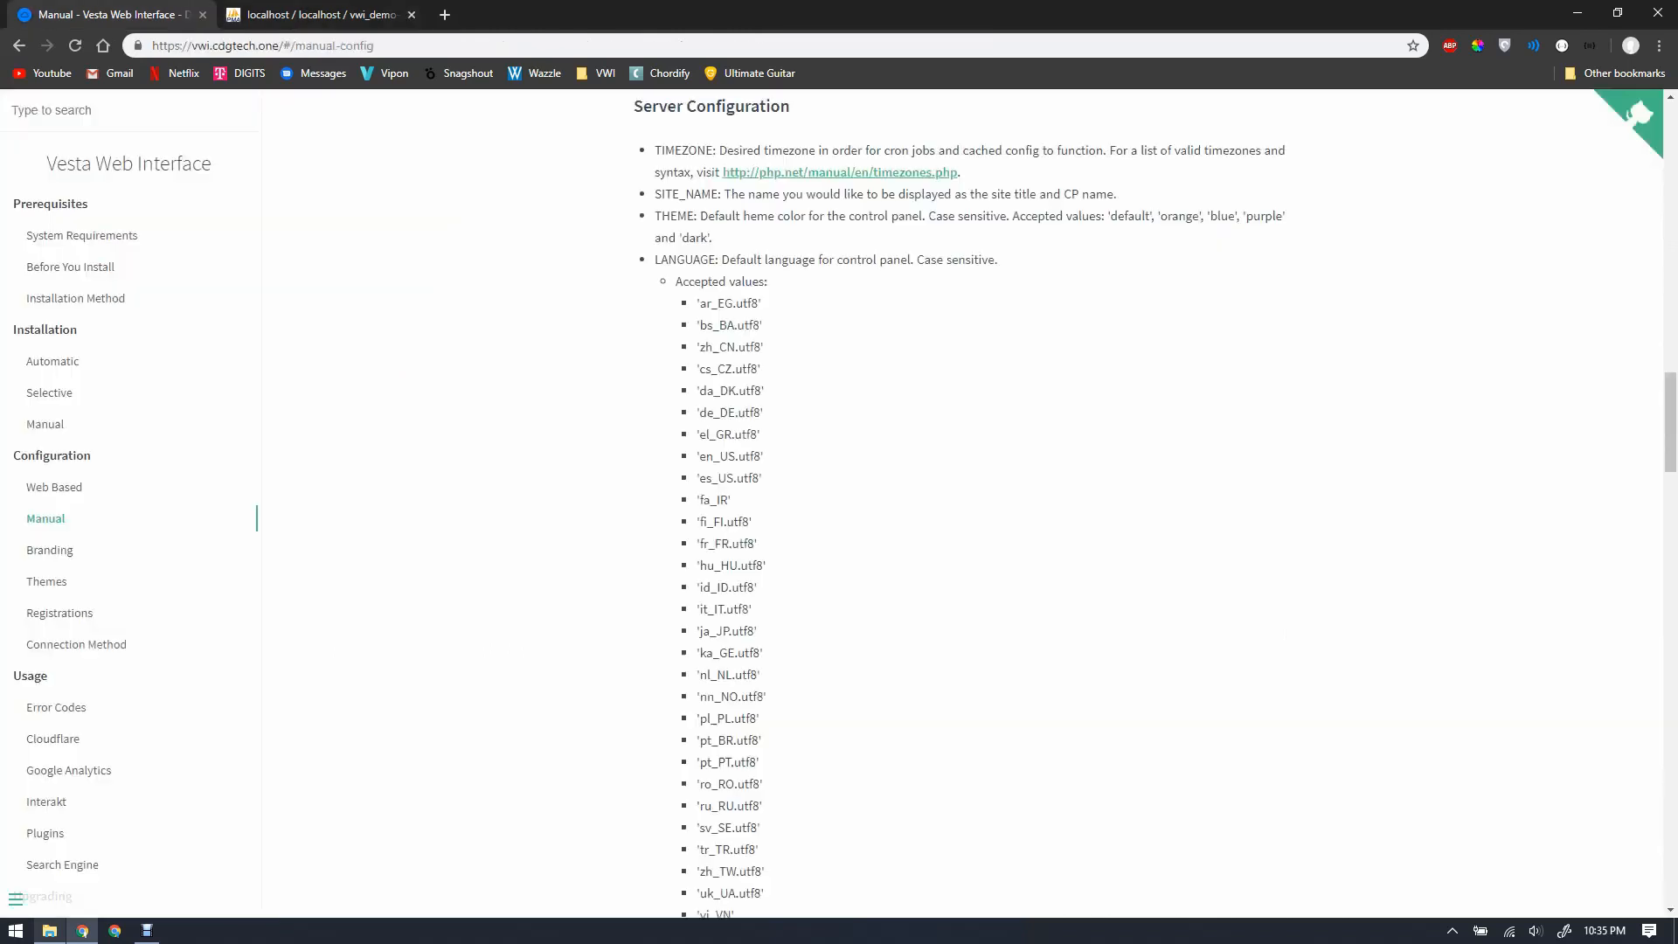
Step: Replace the KEY1 and KEY2 placeholders with random key strings, guided by the manual
scroll(969, 507, "down", 6)
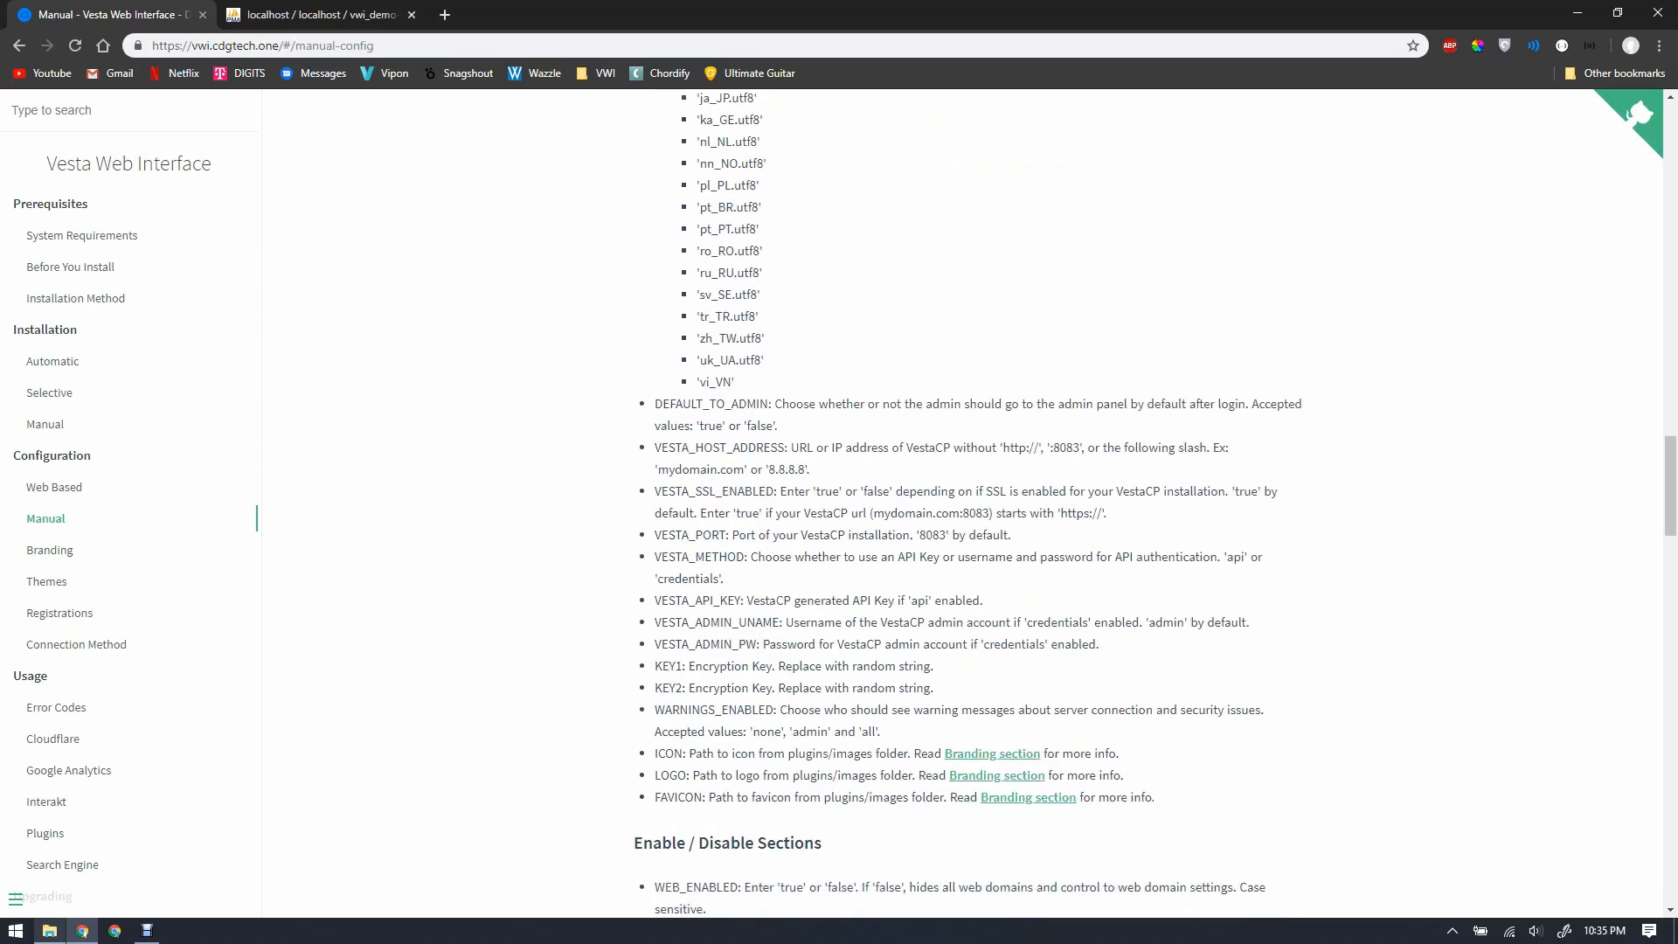
key("ctrl+Tab")
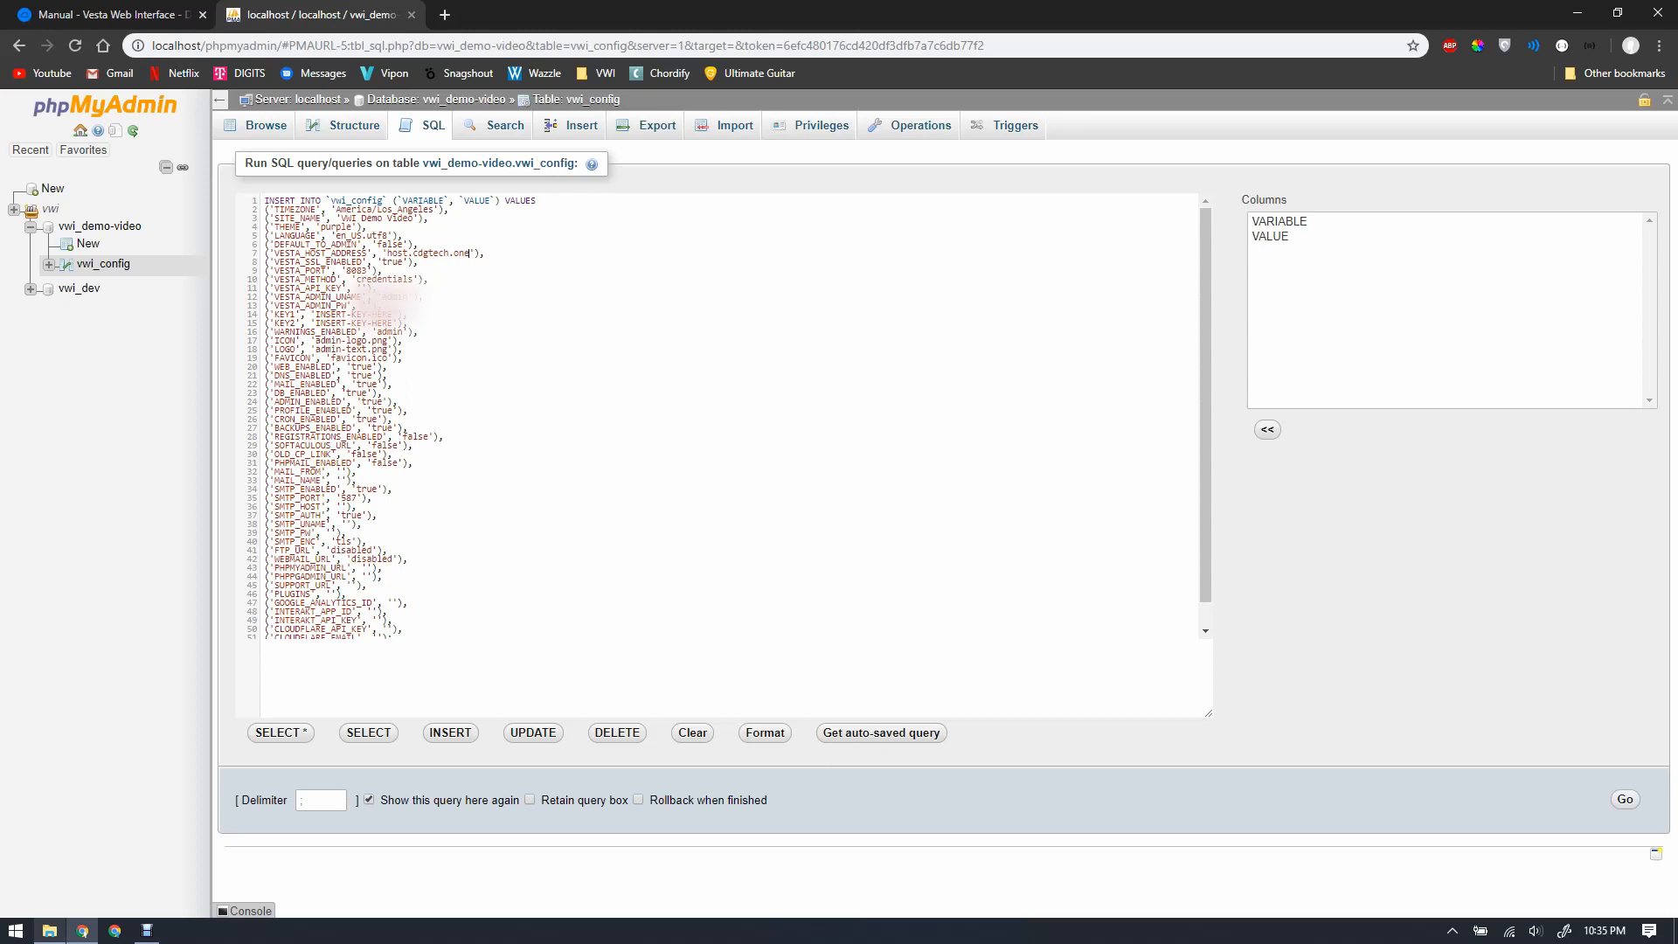
left_click(112, 15)
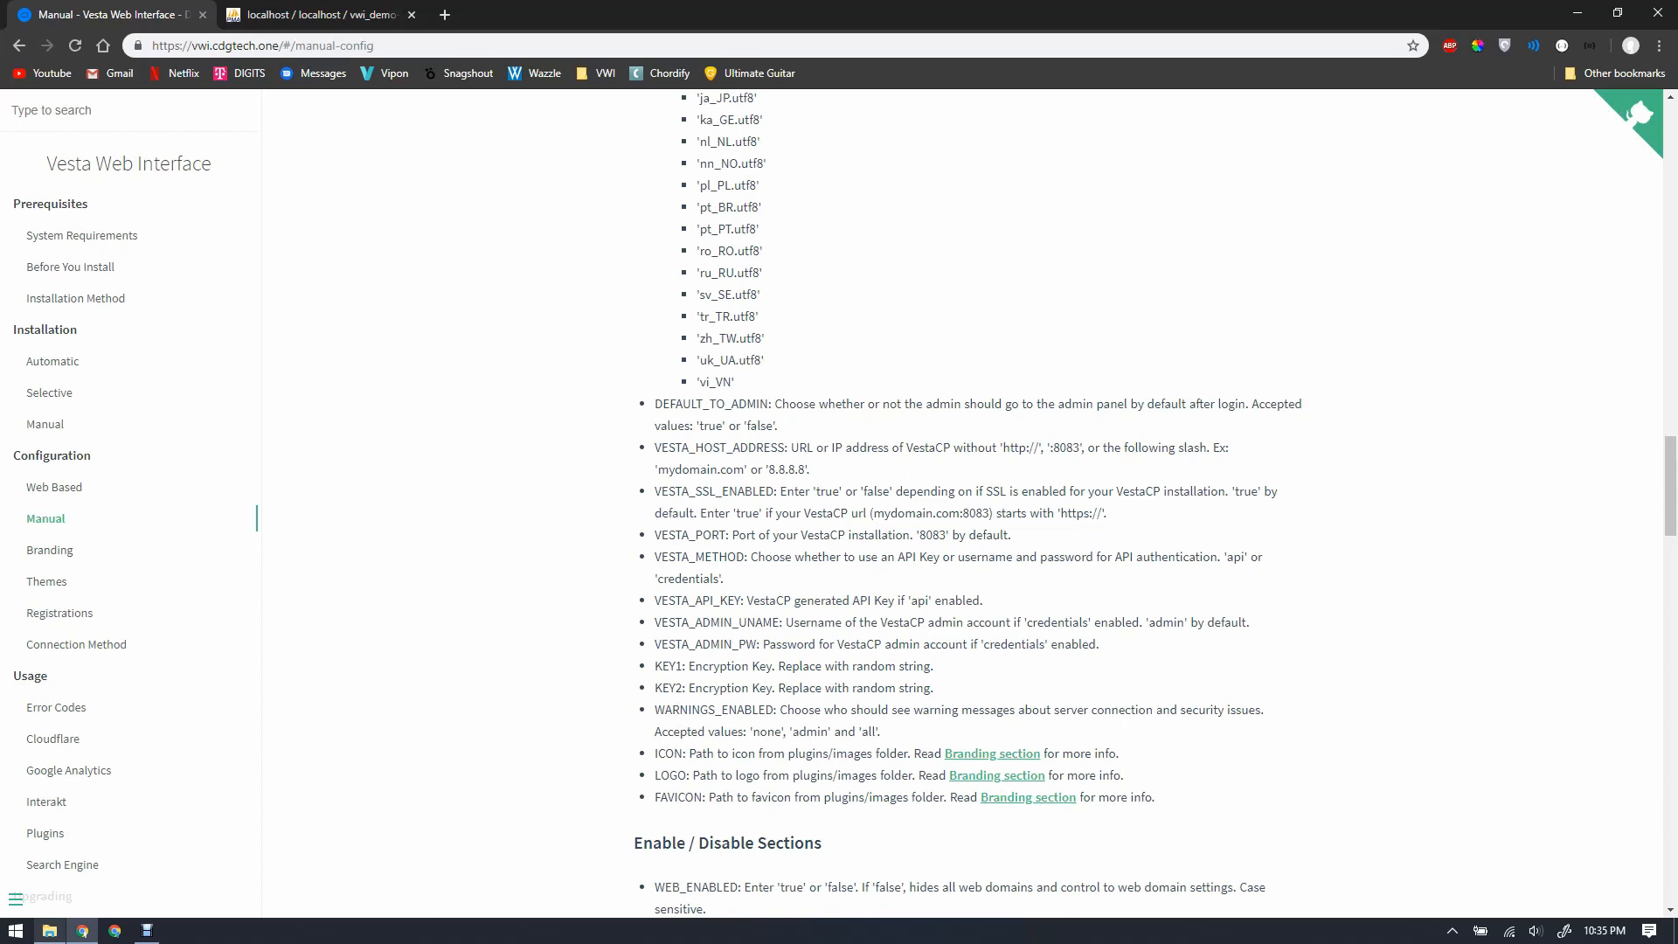
key("ctrl+Tab")
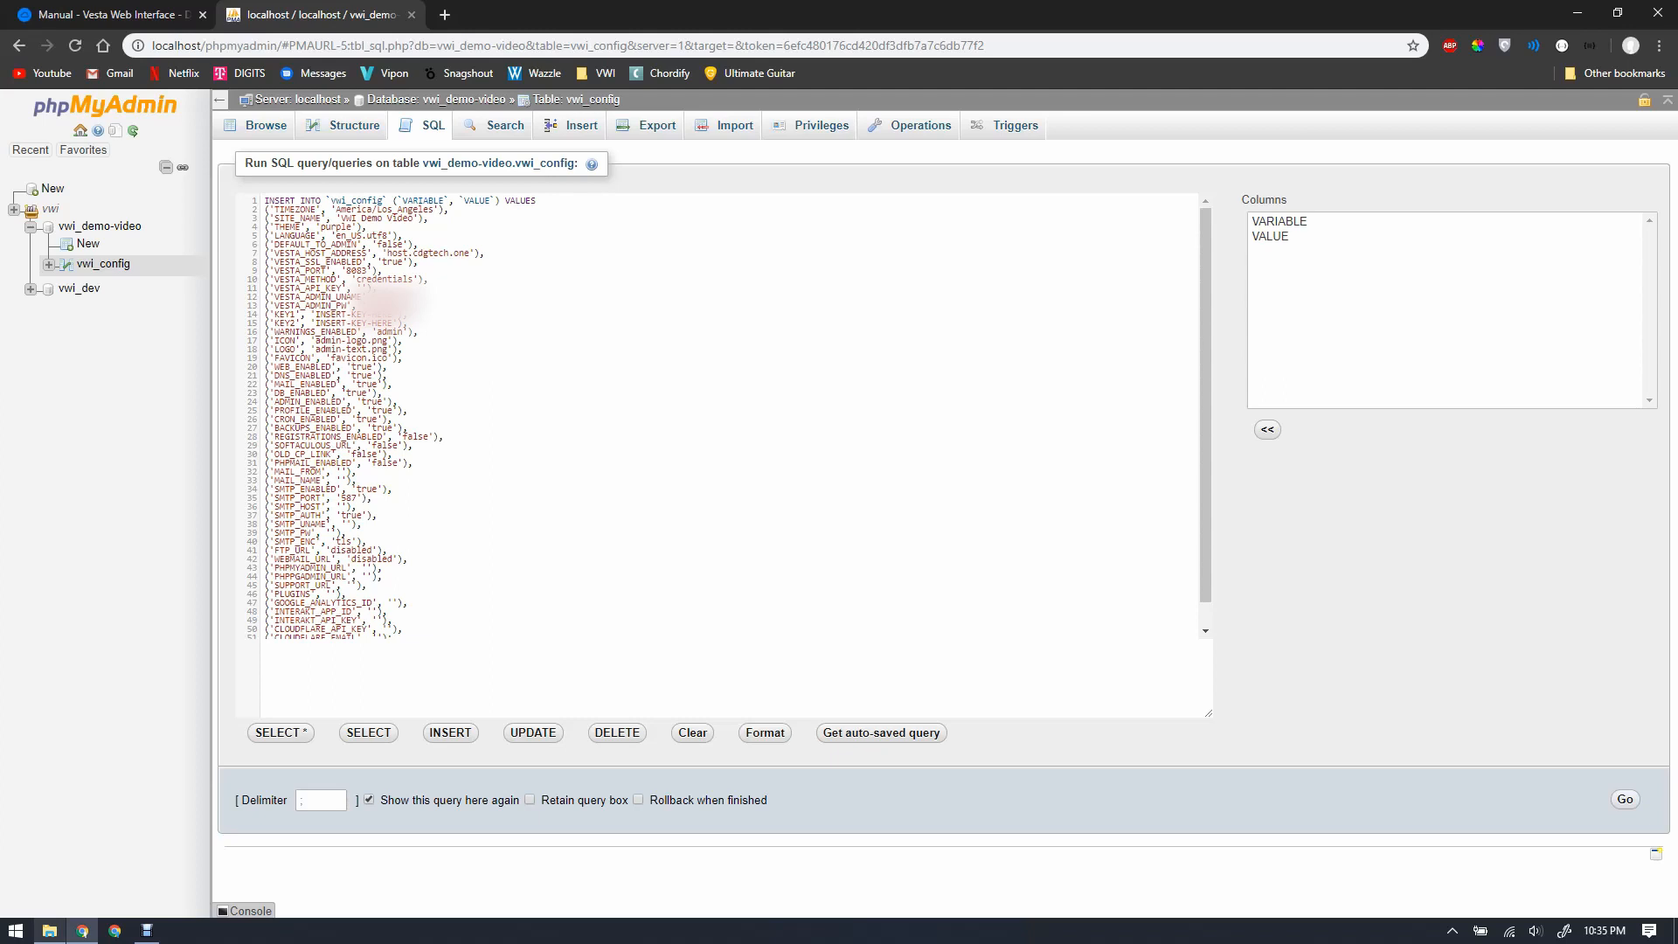
key("ctrl+Tab")
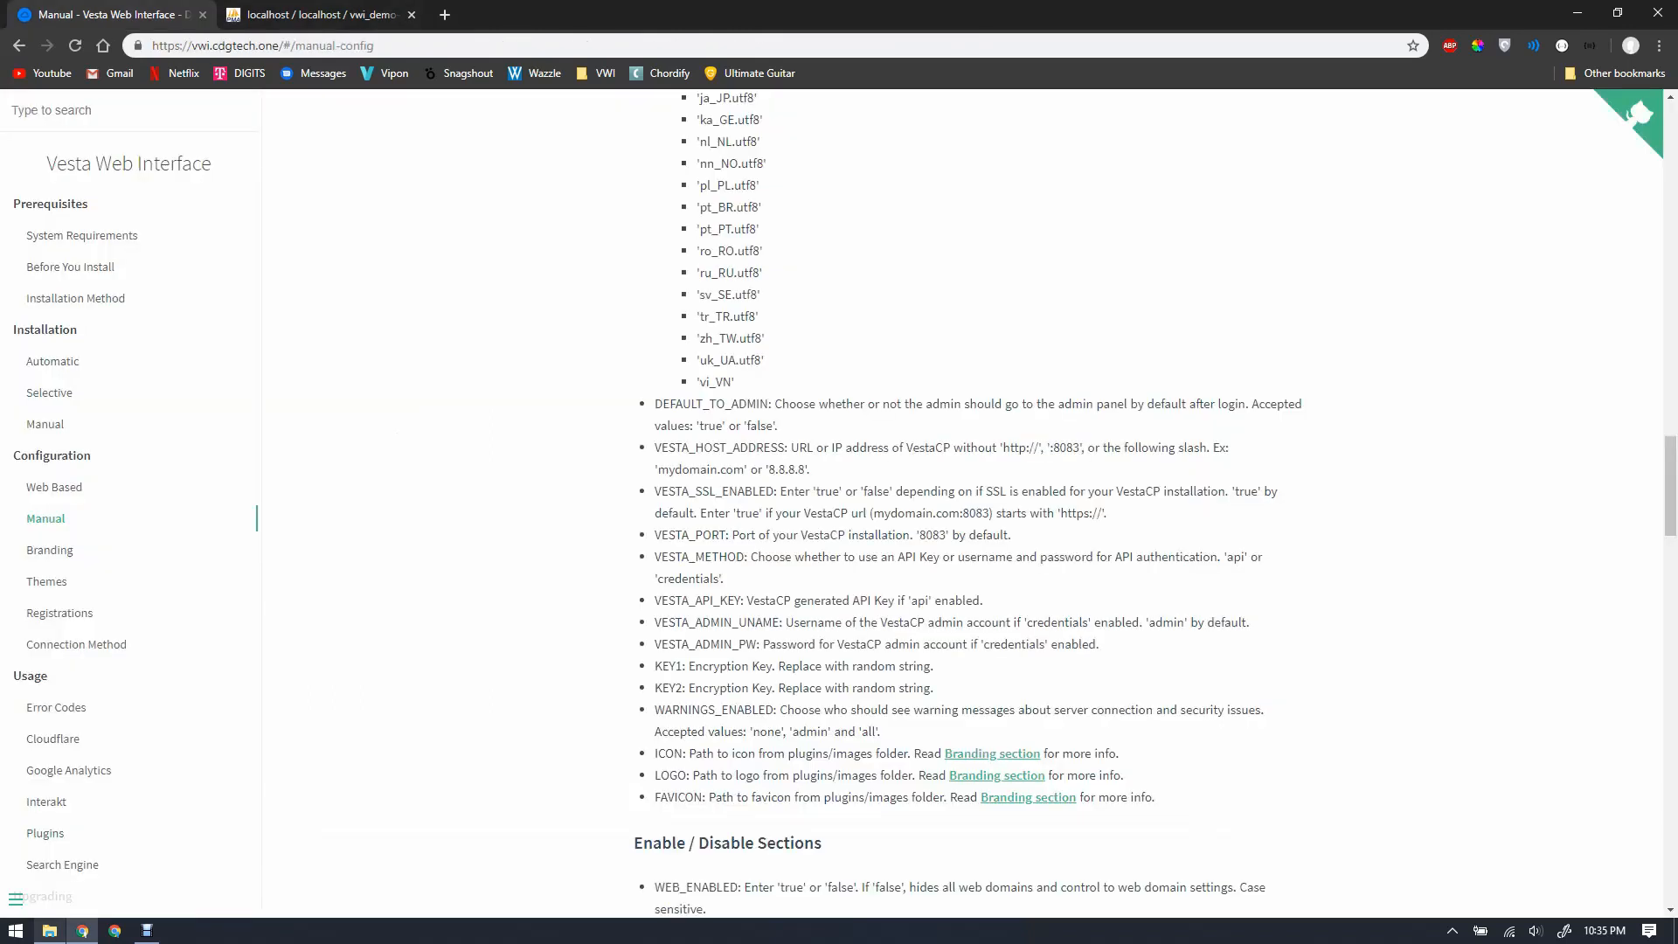
key("ctrl+Tab")
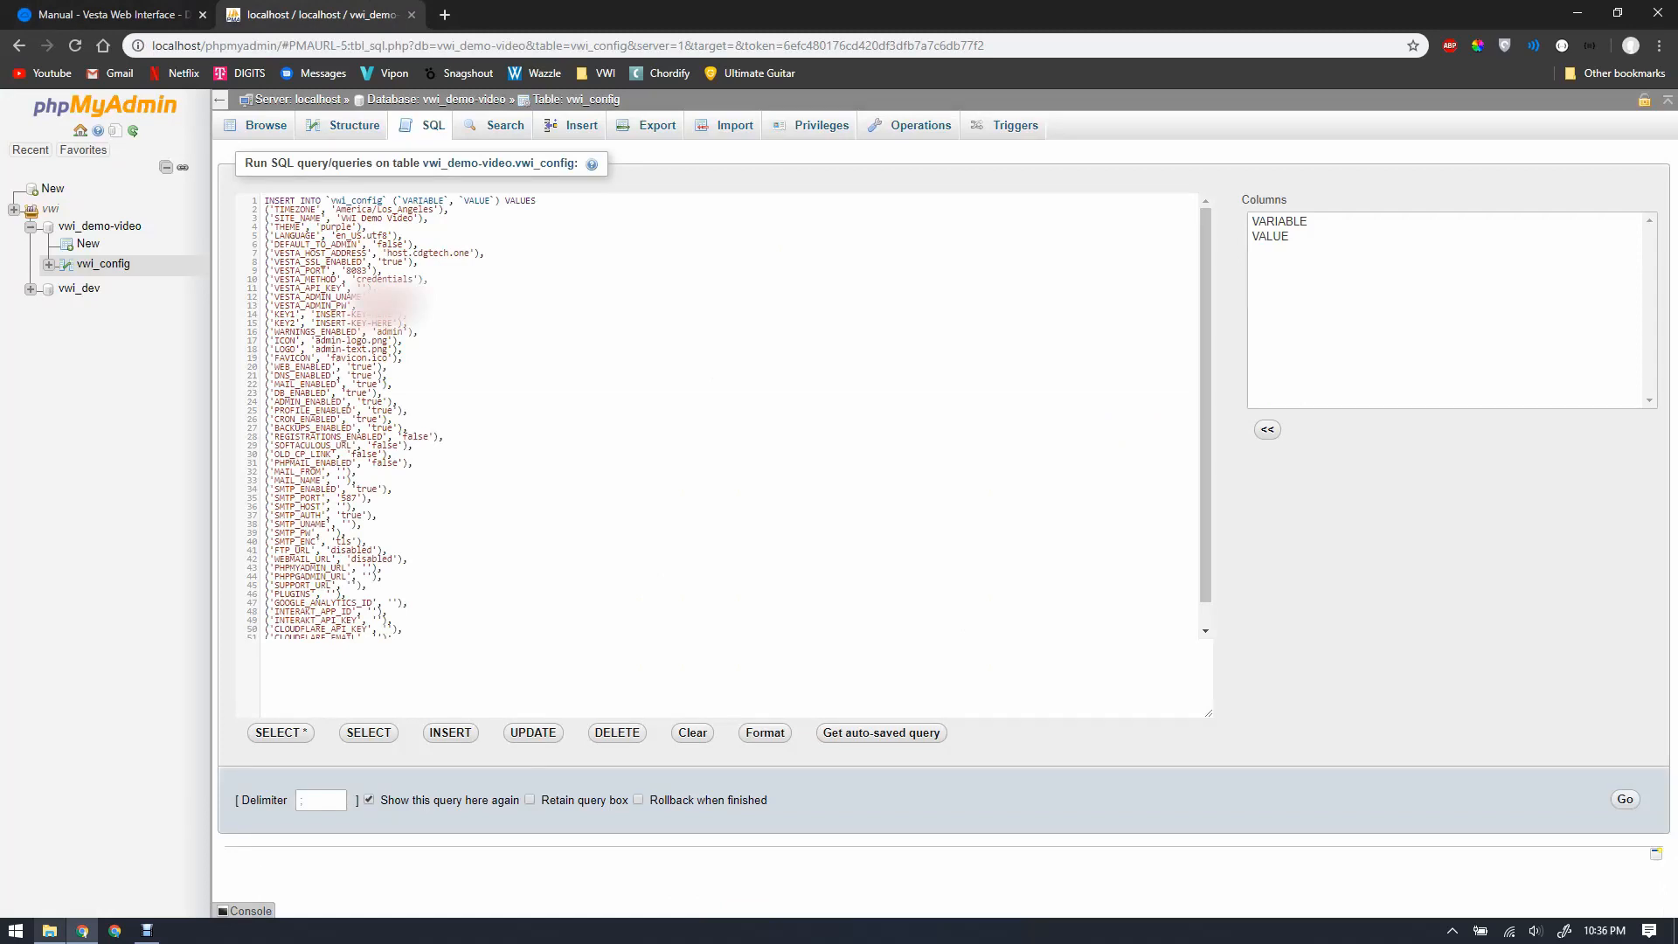
key("BackSpace")
key("BackSpace")
key("BackSpace")
key("BackSpace")
key("BackSpace")
key("BackSpace")
key("BackSpace")
key("BackSpace")
key("BackSpace")
key("BackSpace")
key("BackSpace")
key("BackSpace")
key("BackSpace")
key("BackSpace")
key("BackSpace")
type("gb39864")
key("BackSpace")
key("BackSpace")
key("BackSpace")
key("BackSpace")
key("BackSpace")
key("BackSpace")
key("BackSpace")
key("BackSpace")
key("BackSpace")
key("BackSpace")
key("BackSpace")
key("BackSpace")
key("BackSpace")
key("BackSpace")
key("BackSpace")
type("38497wnfesjkgte")
Step: Check the WARNINGS_ENABLED value 'admin' against the manual, leaving it unchanged
left_click_drag(377, 333, 403, 332)
left_click(401, 332)
key("ctrl+1")
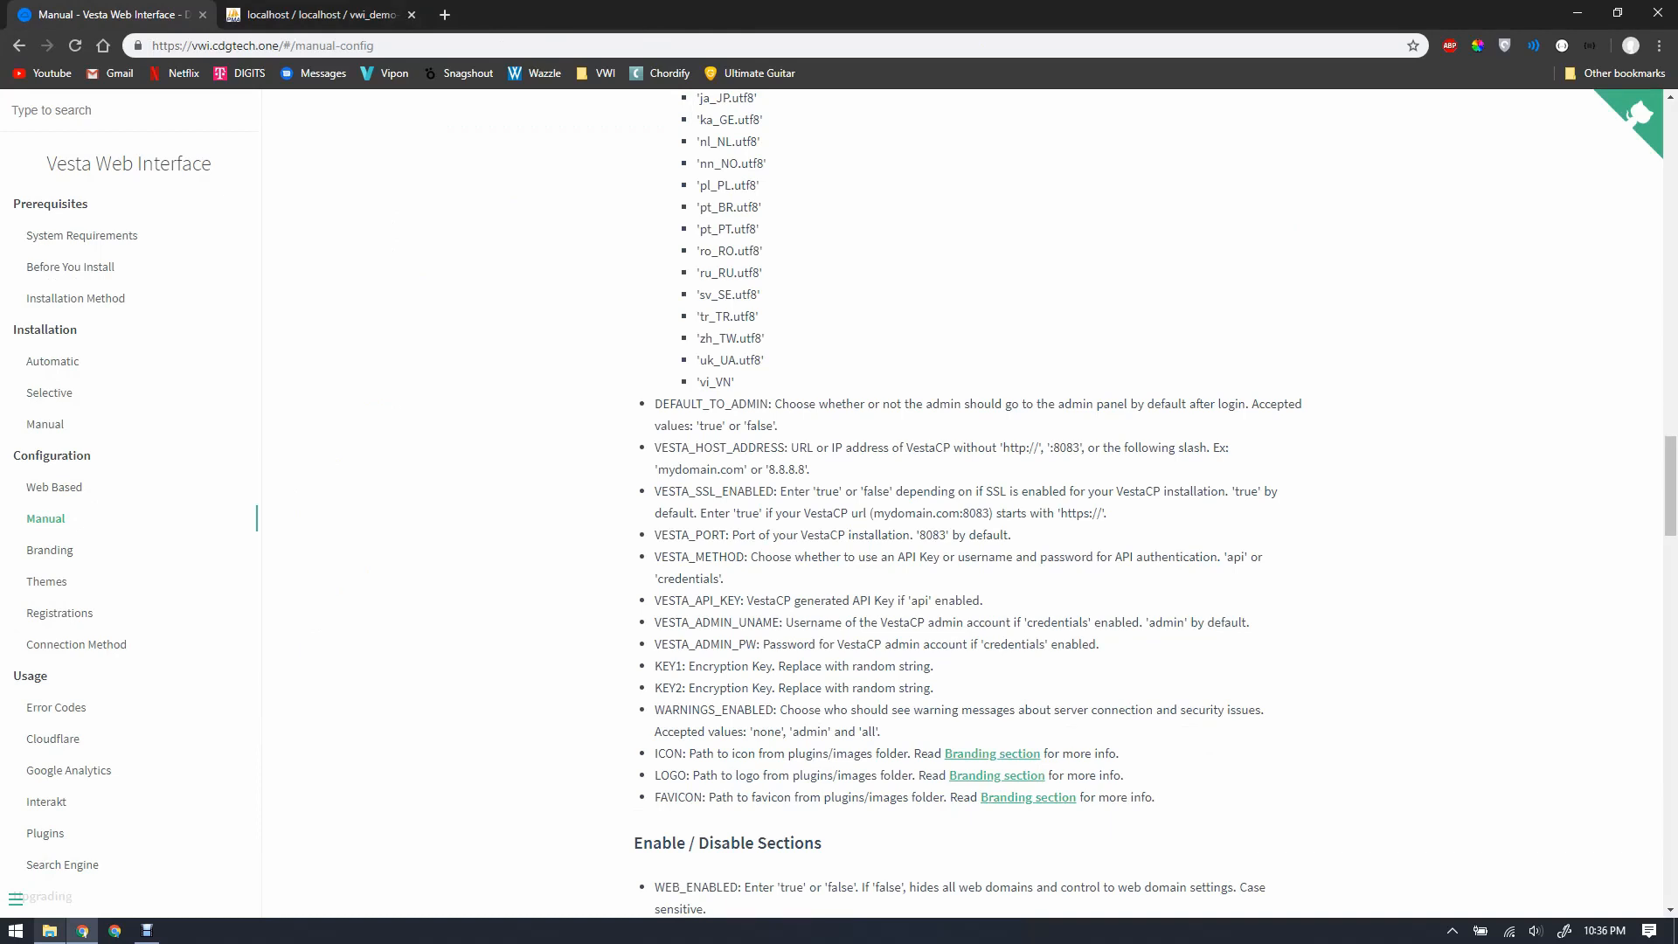
Step: Review the query to COMMIT, with FTP_URL and WEBMAIL_URL 'disabled' and SMTP_PORT '587'
key("ctrl+2")
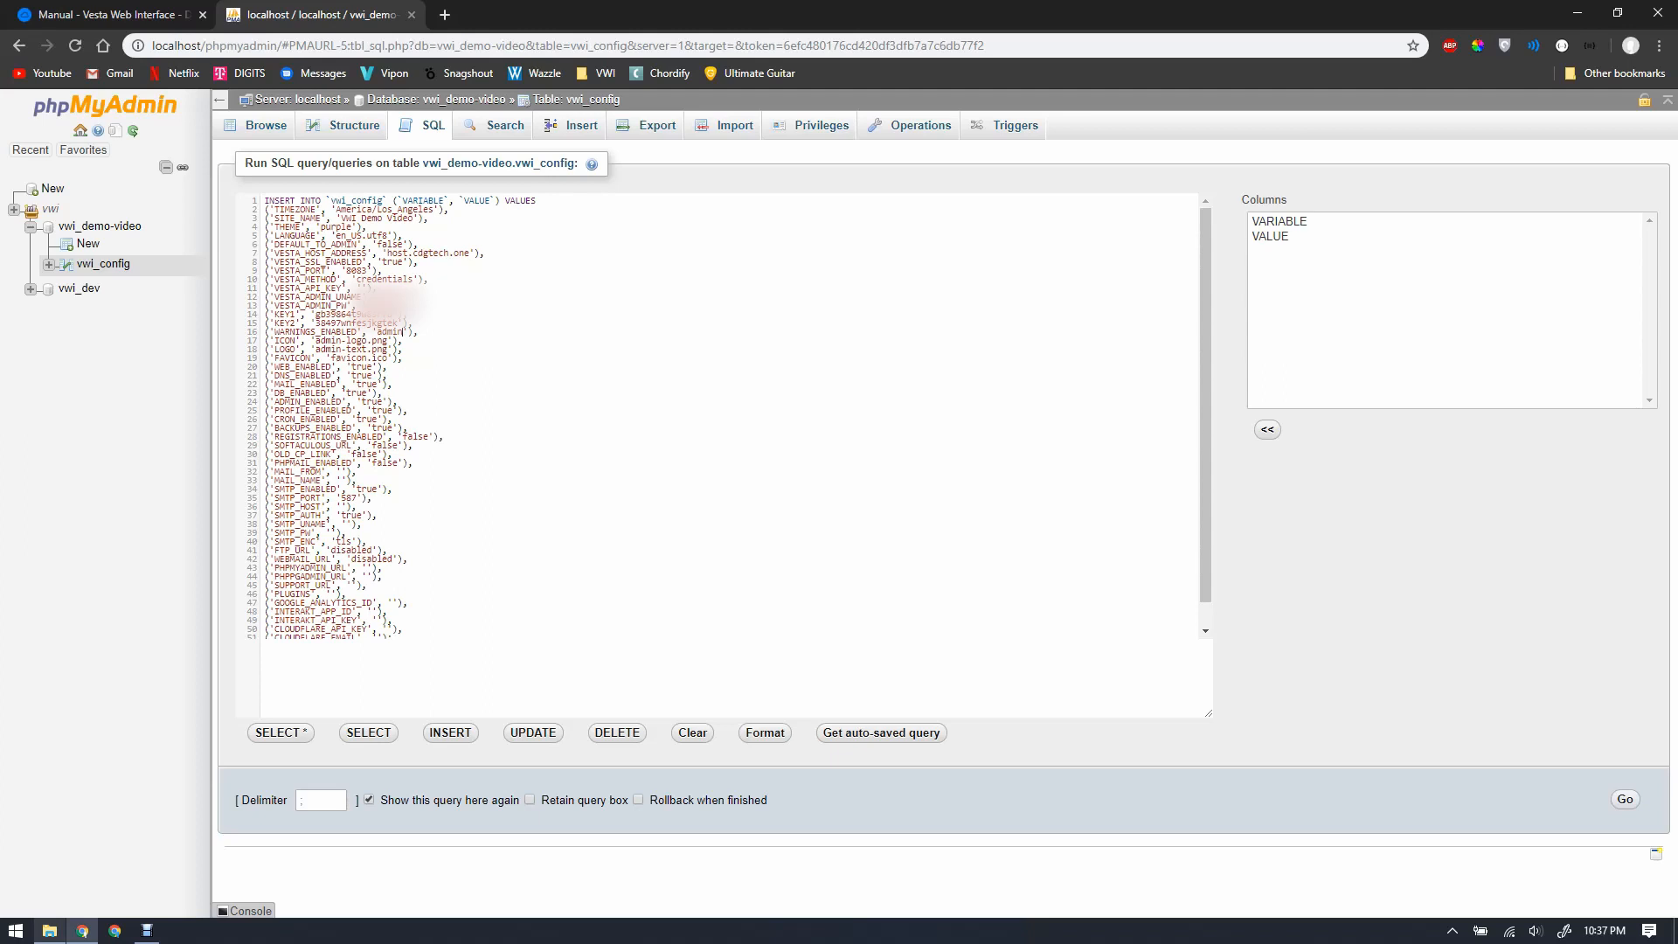
scroll(729, 415, "down", 1)
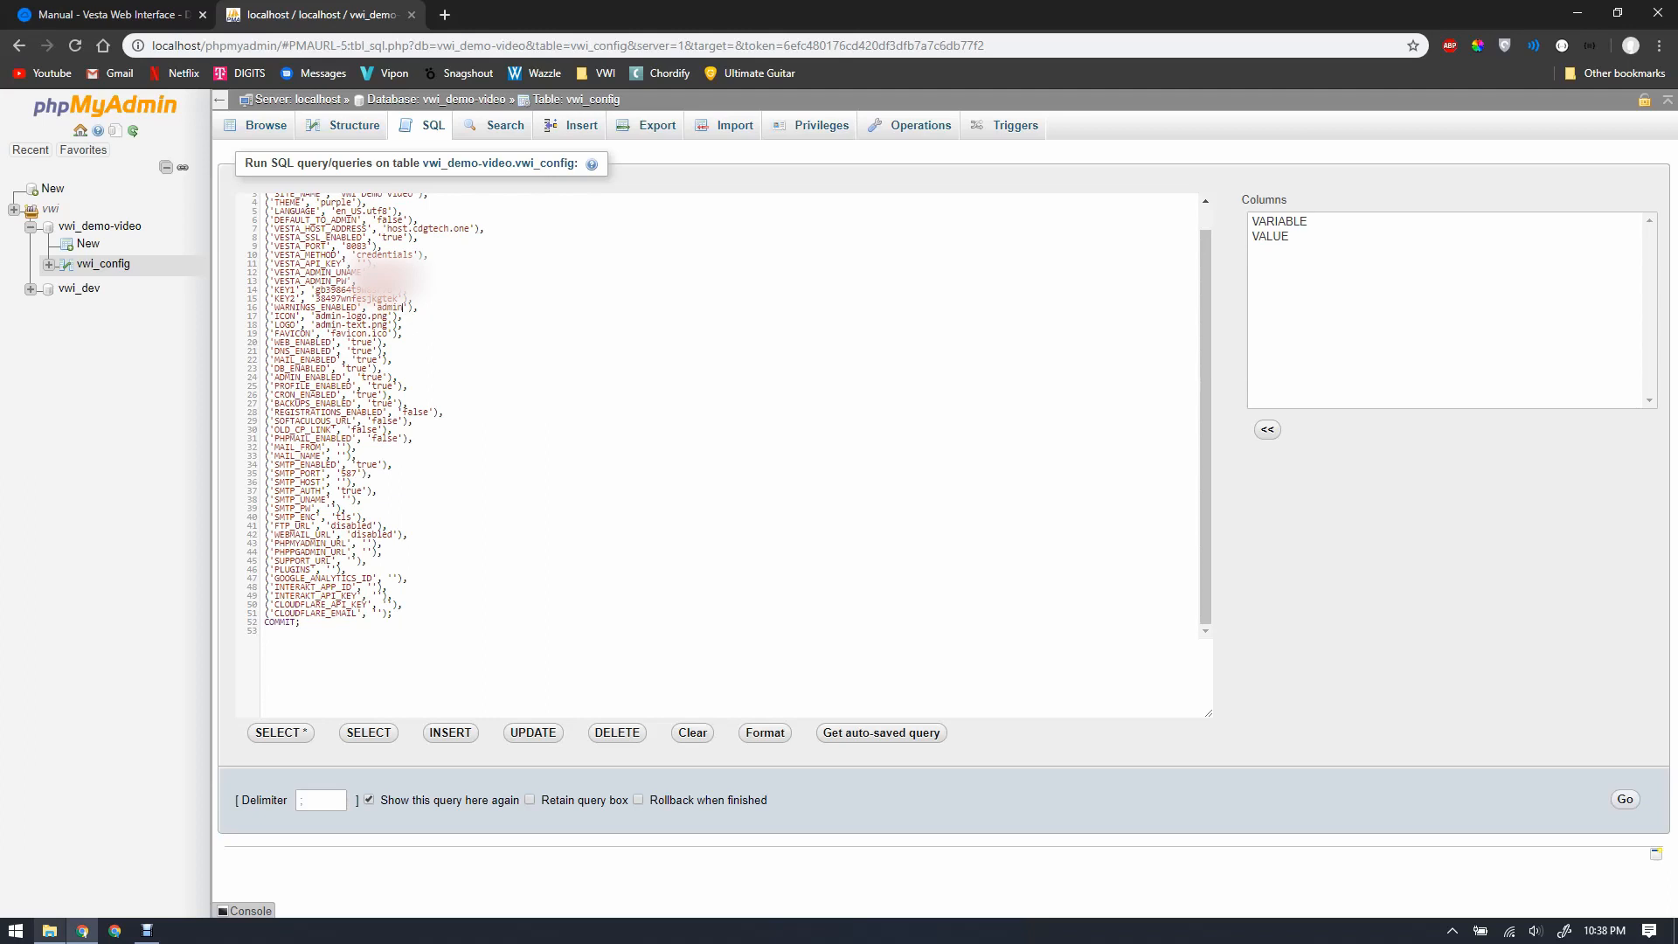
Step: Run the INSERT and browse vwi_config through to the last page of its 50 rows
key("ctrl+Return")
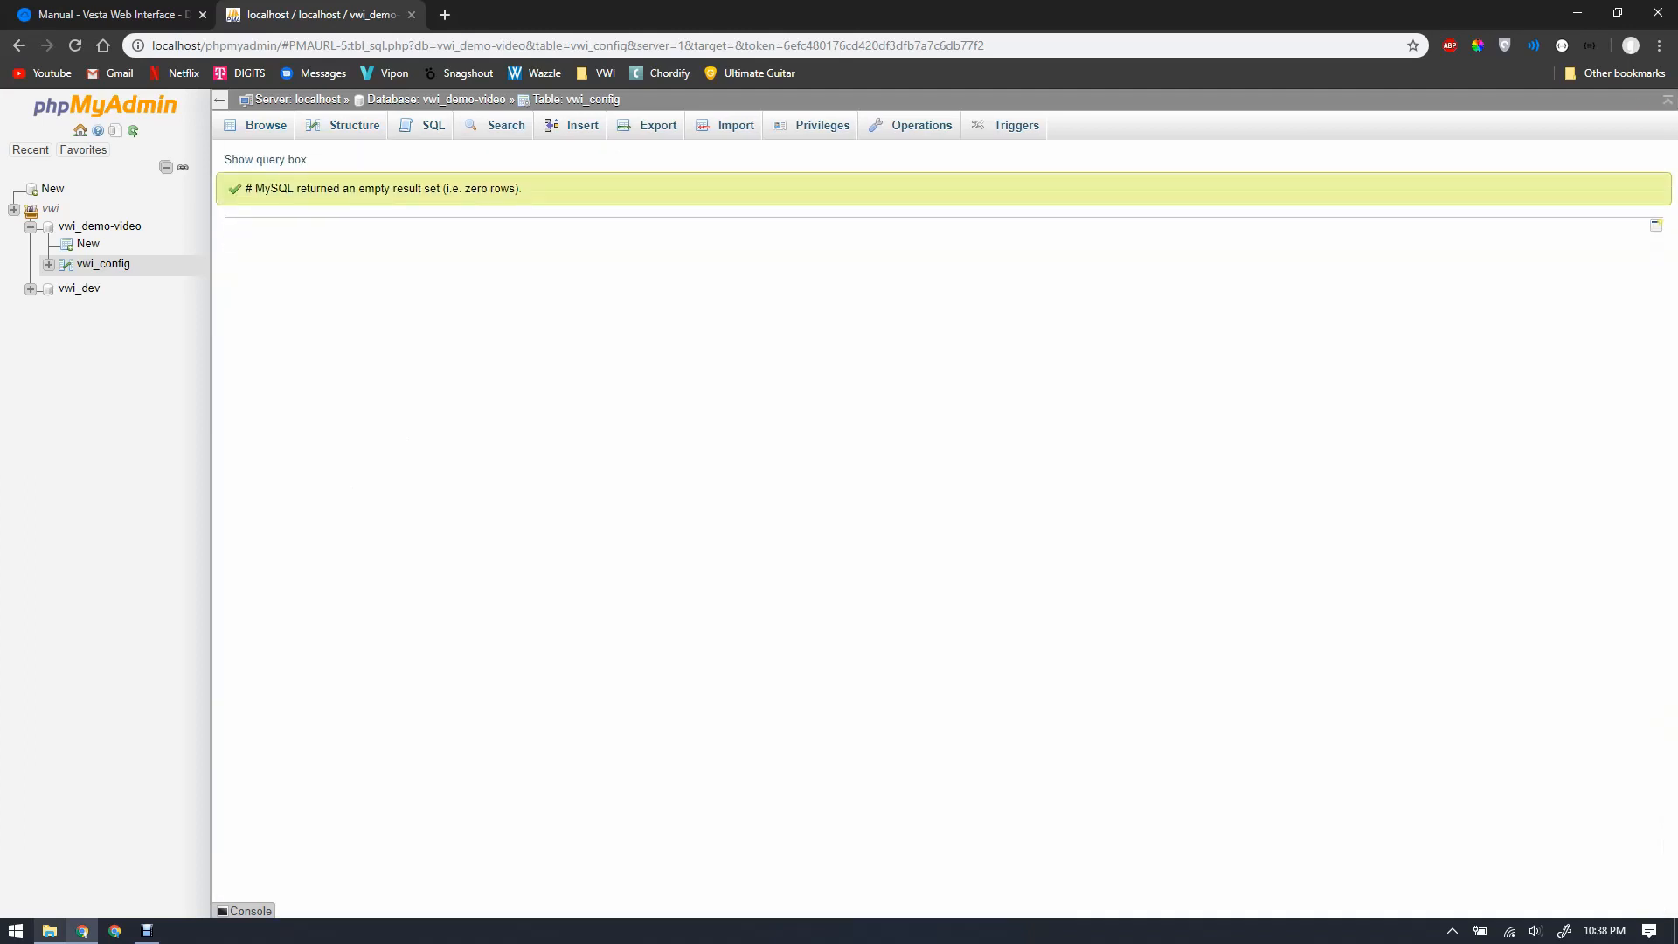
left_click(103, 263)
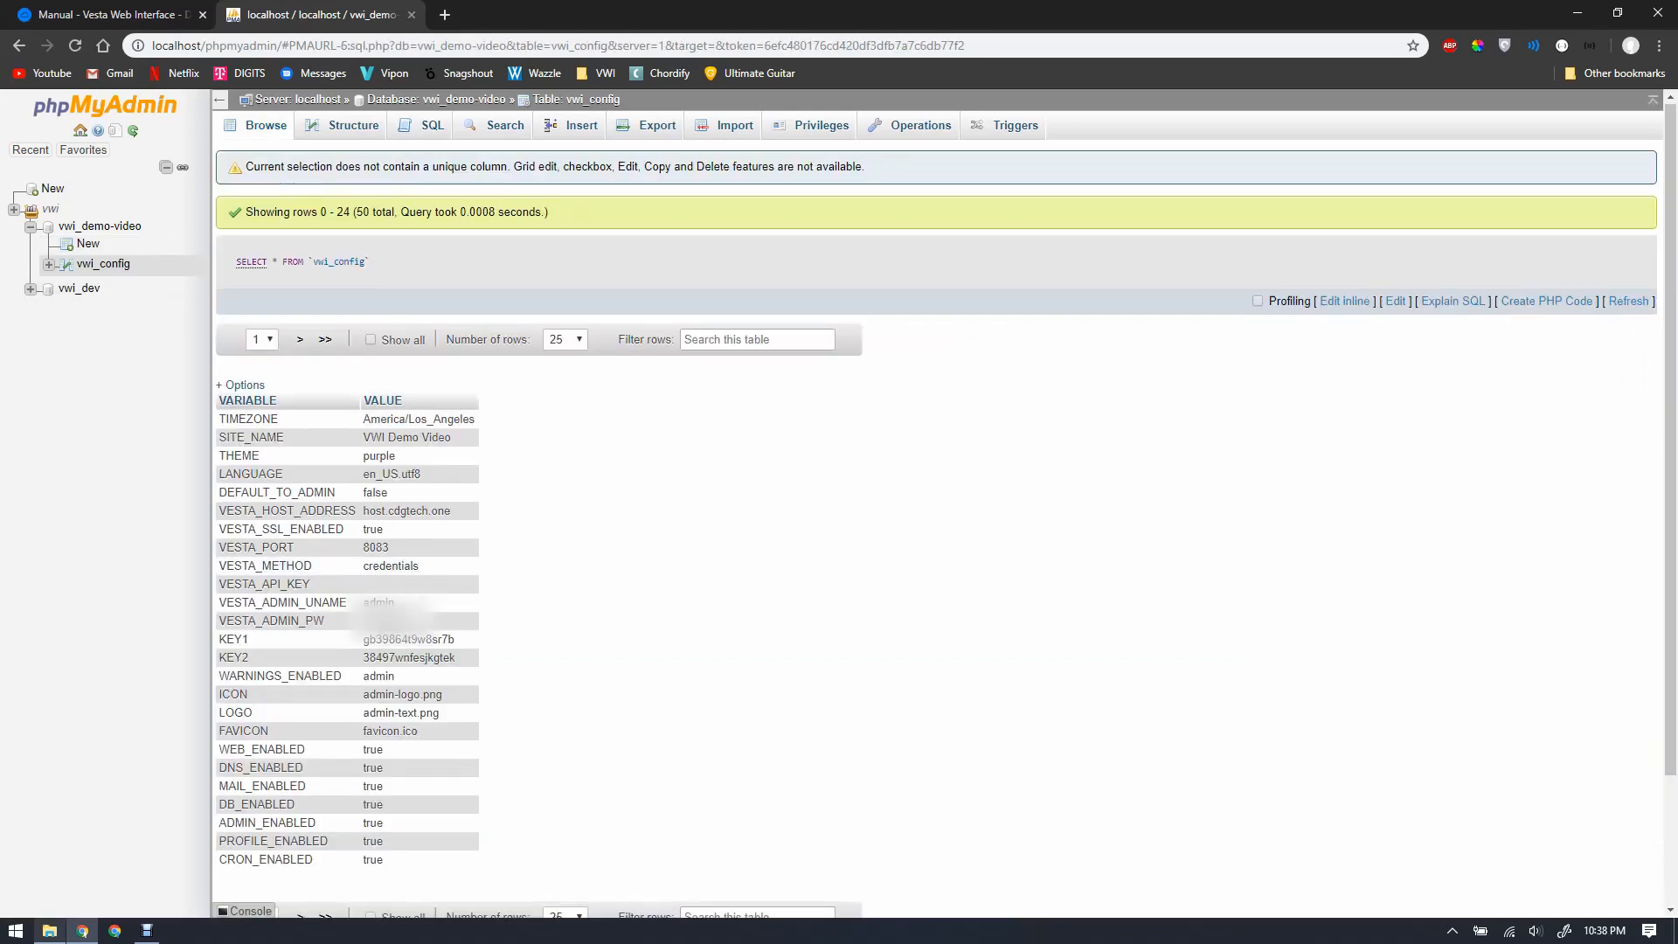
scroll(935, 516, "down", 2)
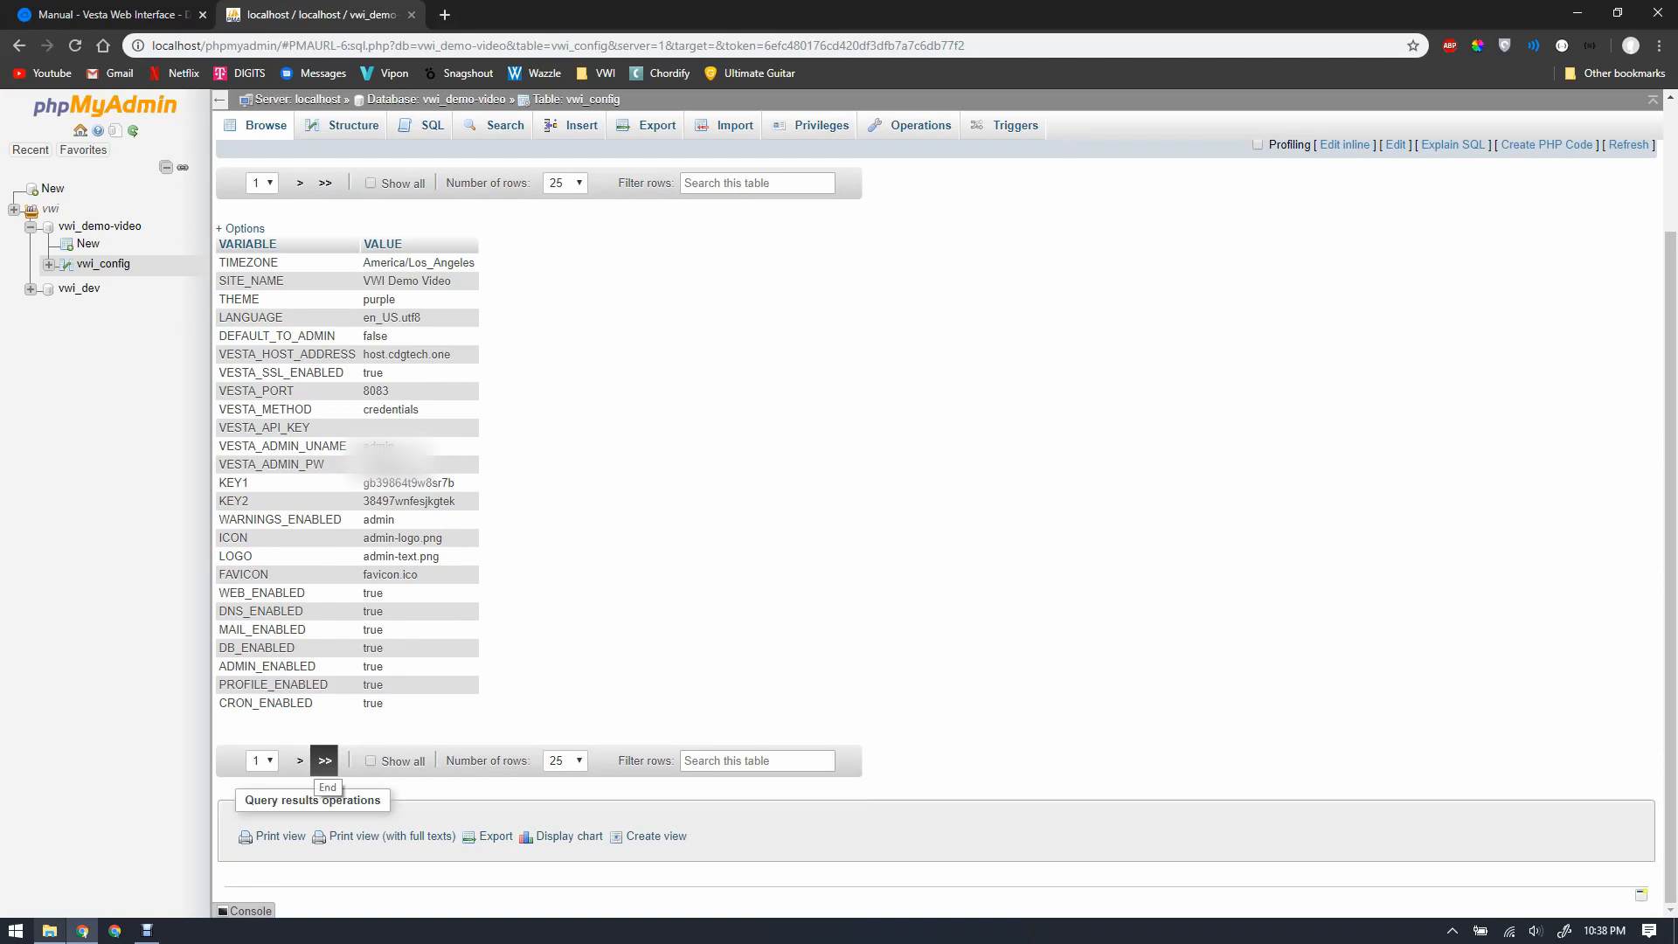
left_click(325, 760)
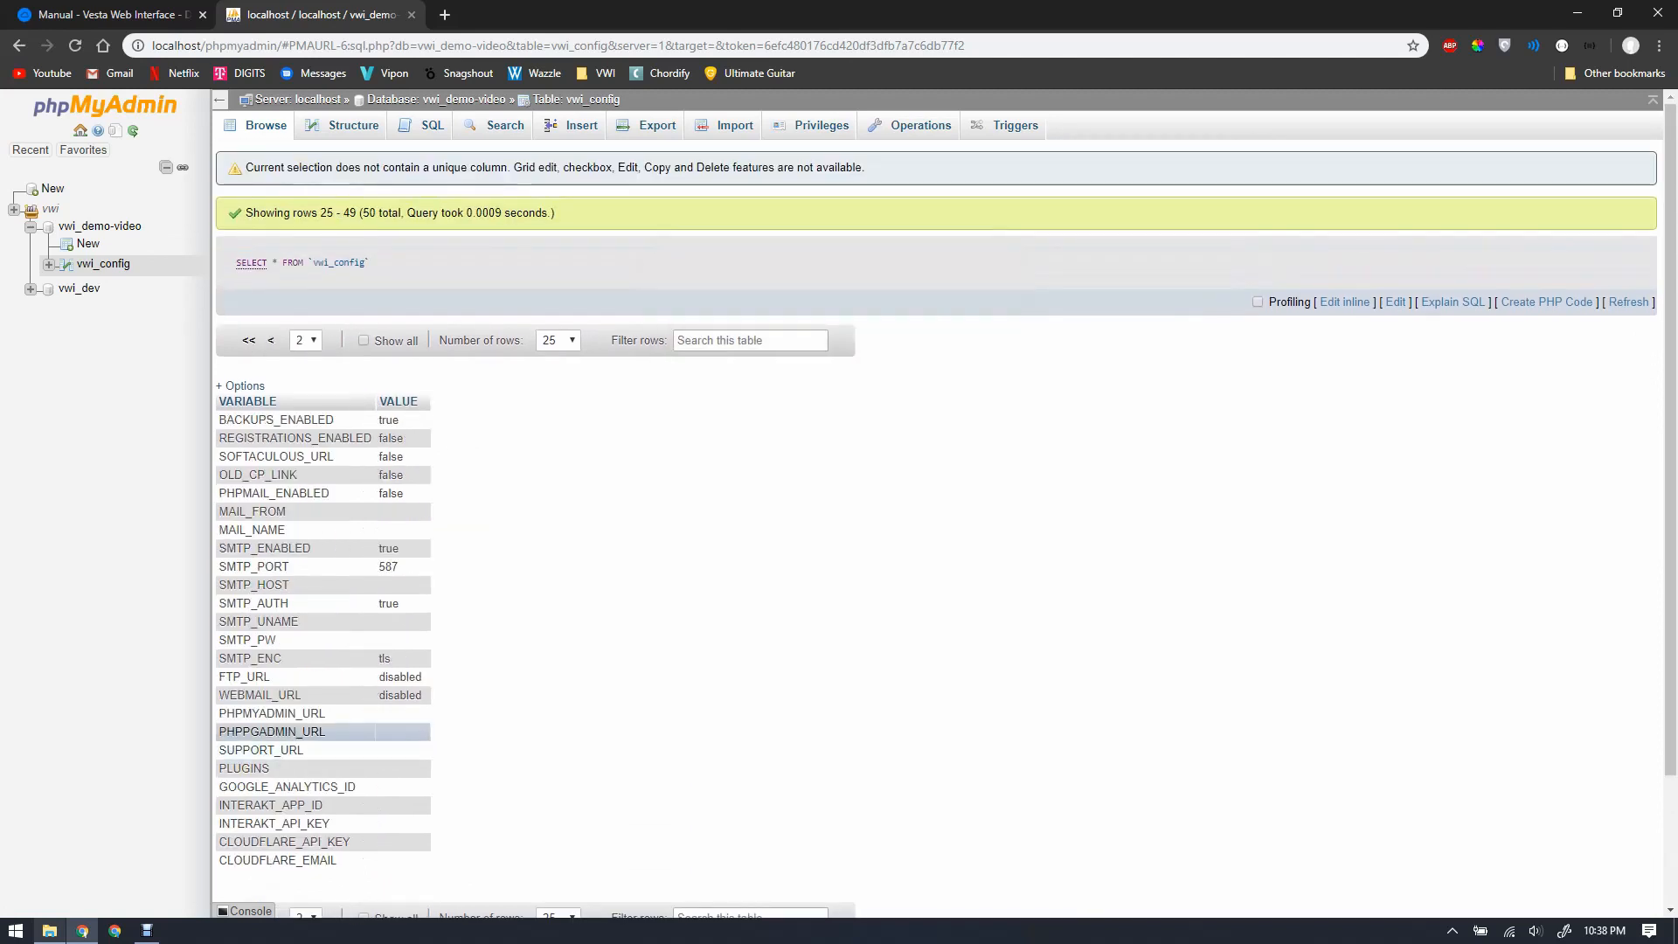
Step: Compare the stored rows against the manual, then start a new browser tab
key("ctrl+Tab")
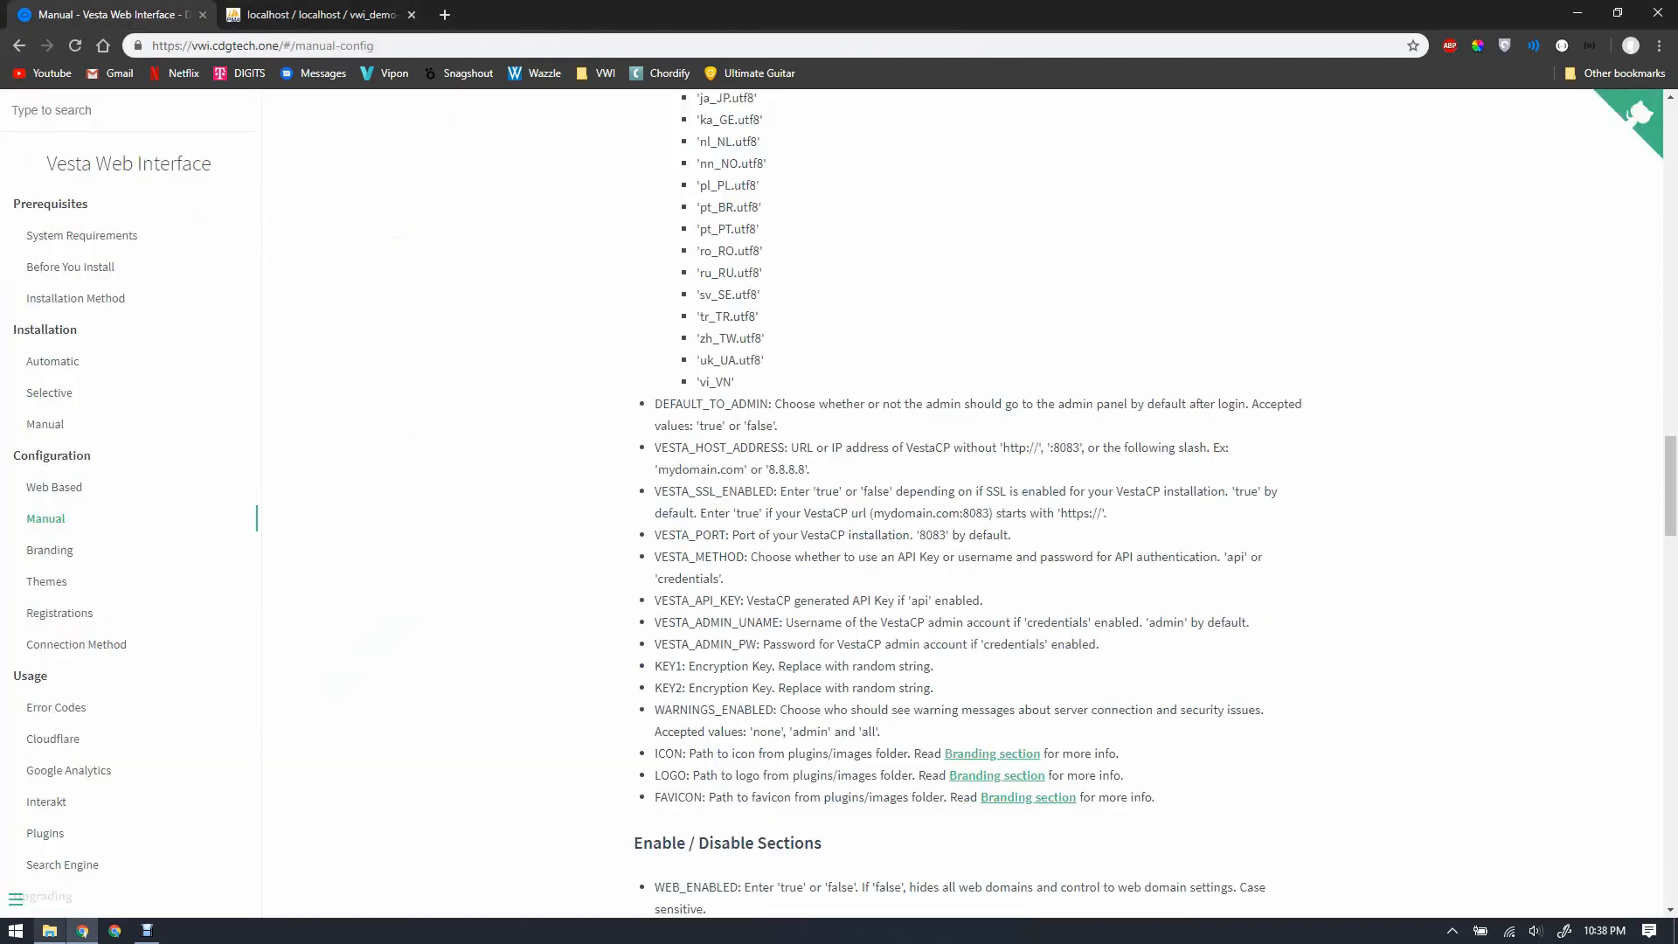
scroll(961, 503, "down", 20)
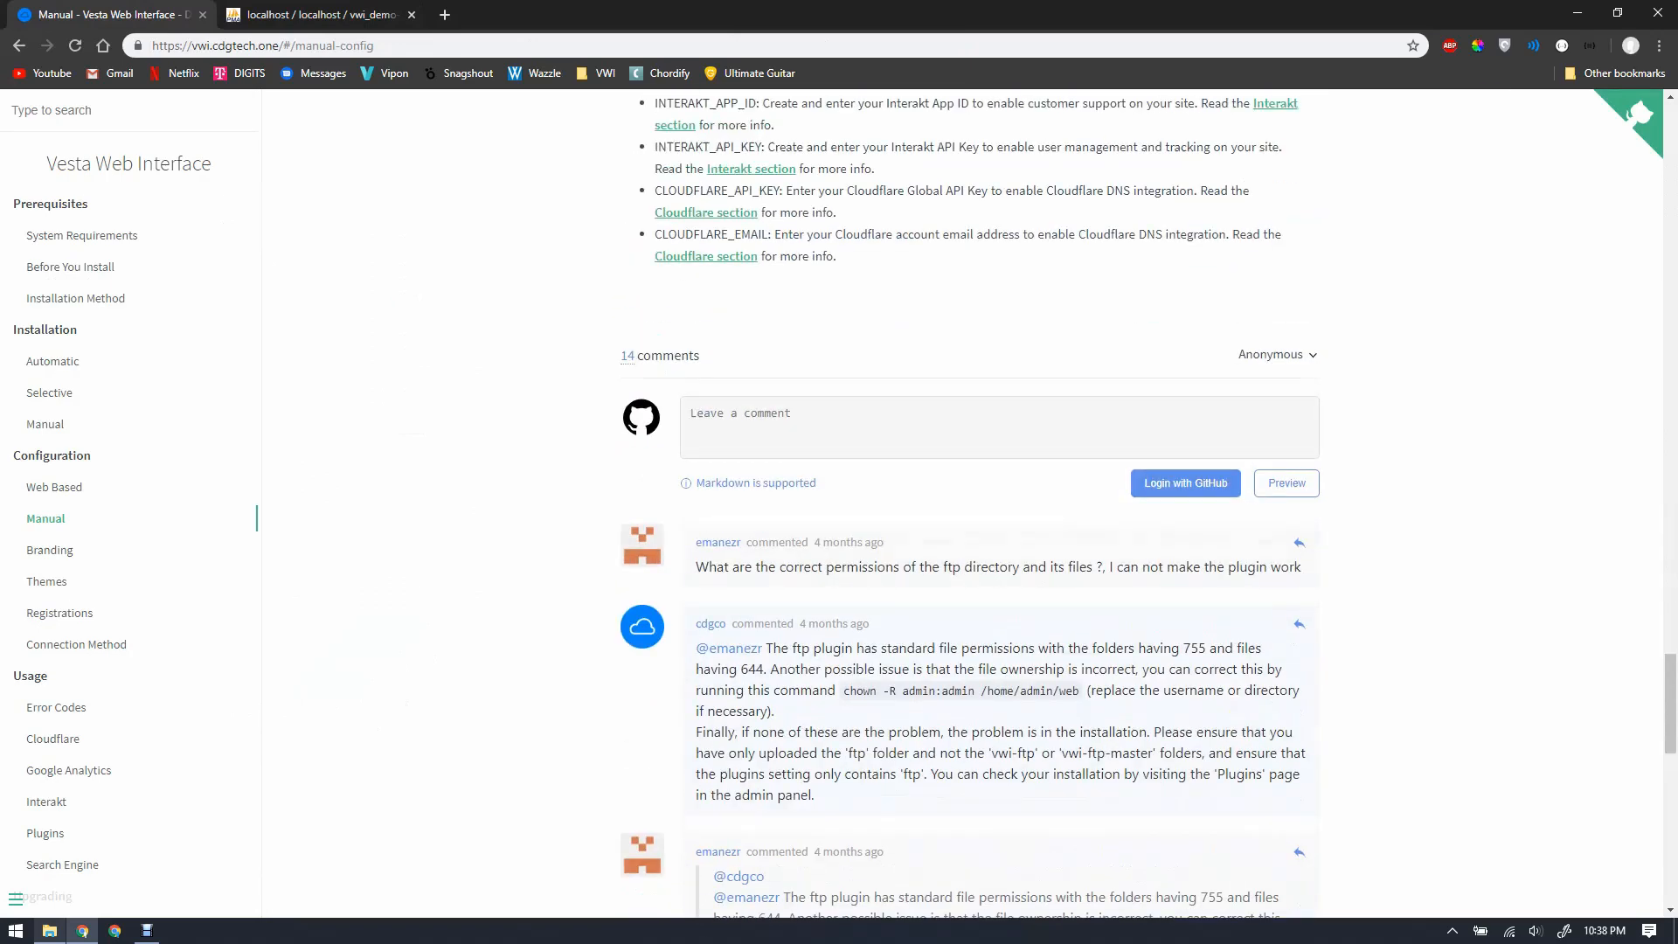
scroll(970, 502, "up", 10)
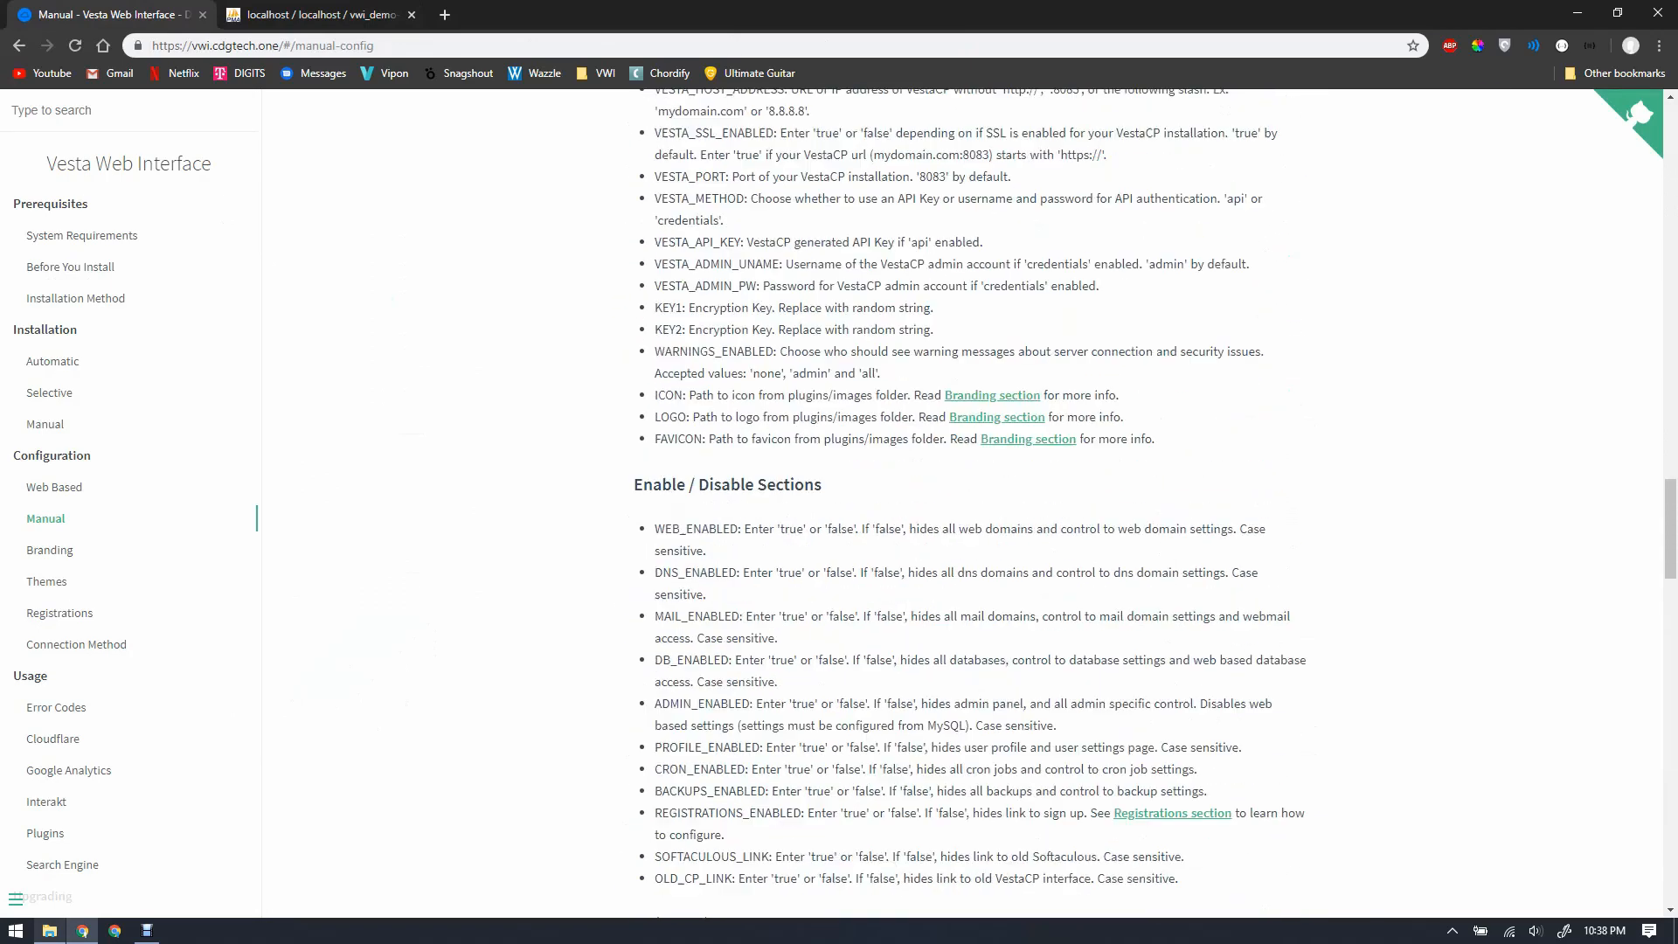
scroll(961, 502, "up", 4)
key("ctrl+Tab")
key("ctrl+t")
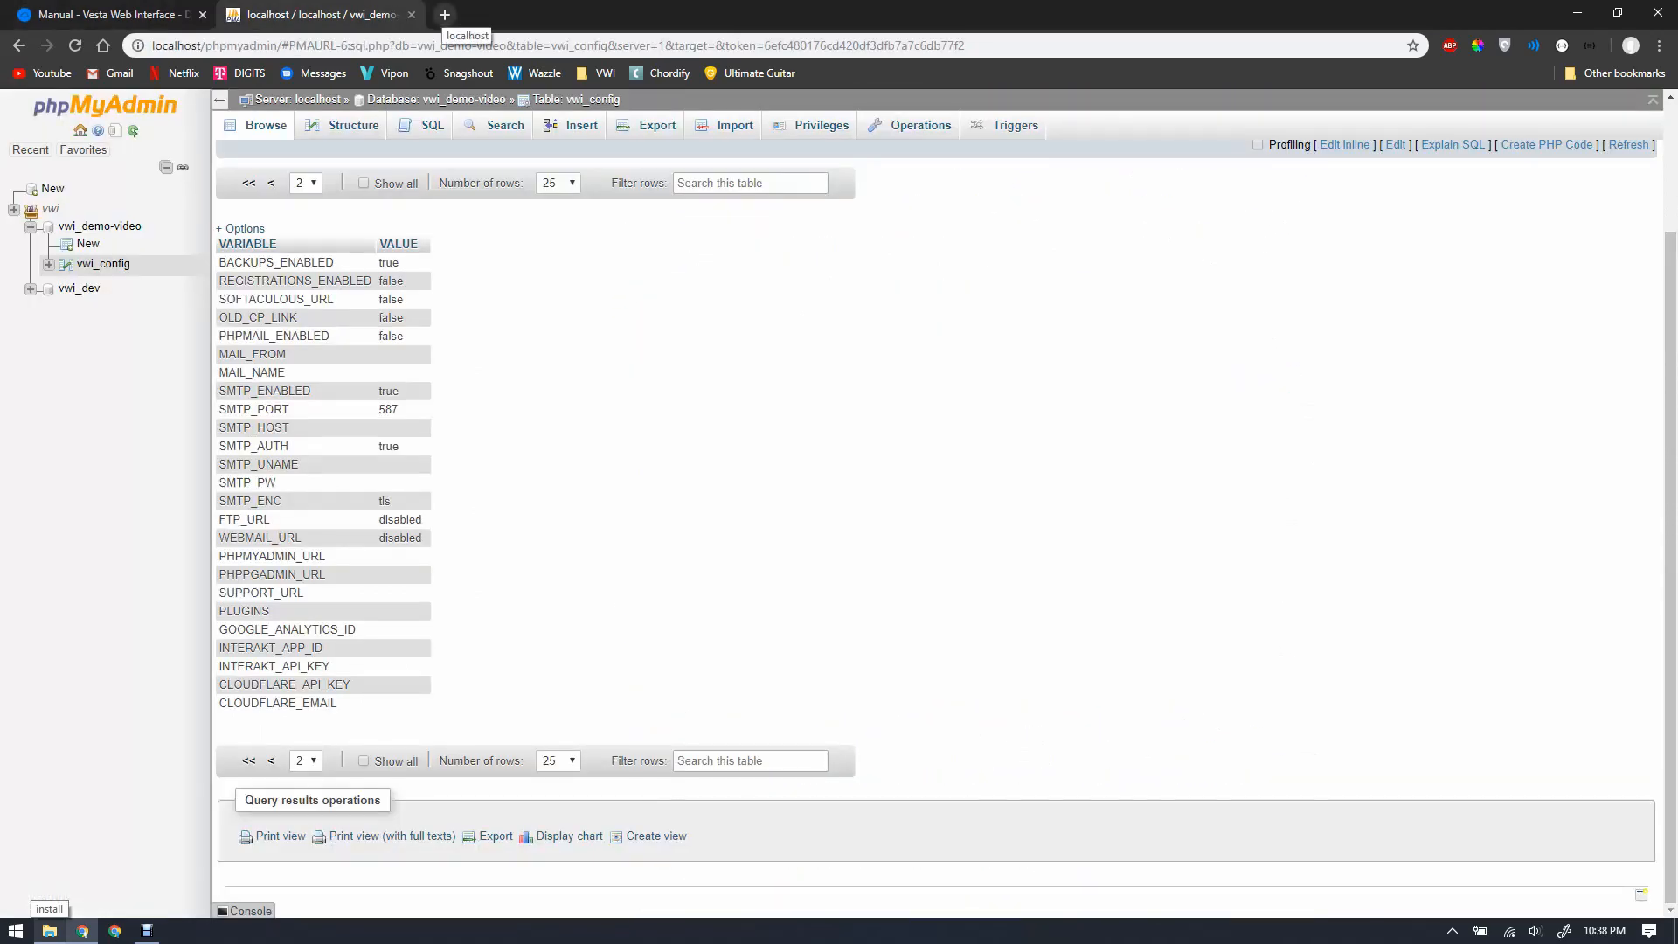
Step: Load localhost to reach the VWI Demo Video login page and sign in
type("localhost")
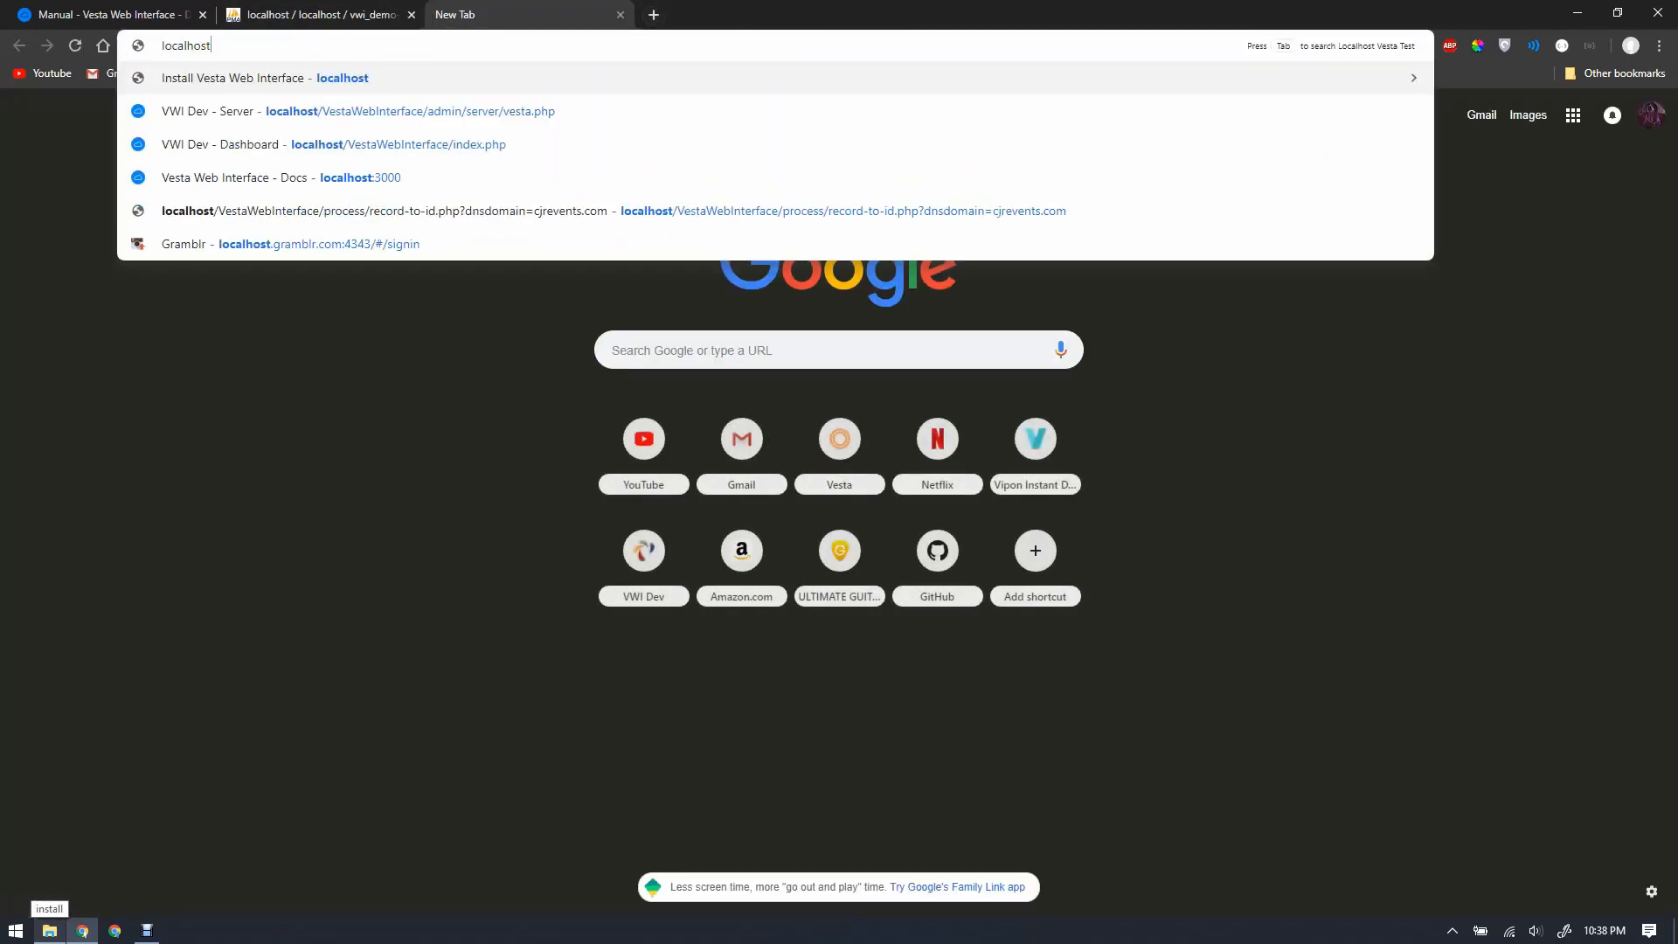
key("Return")
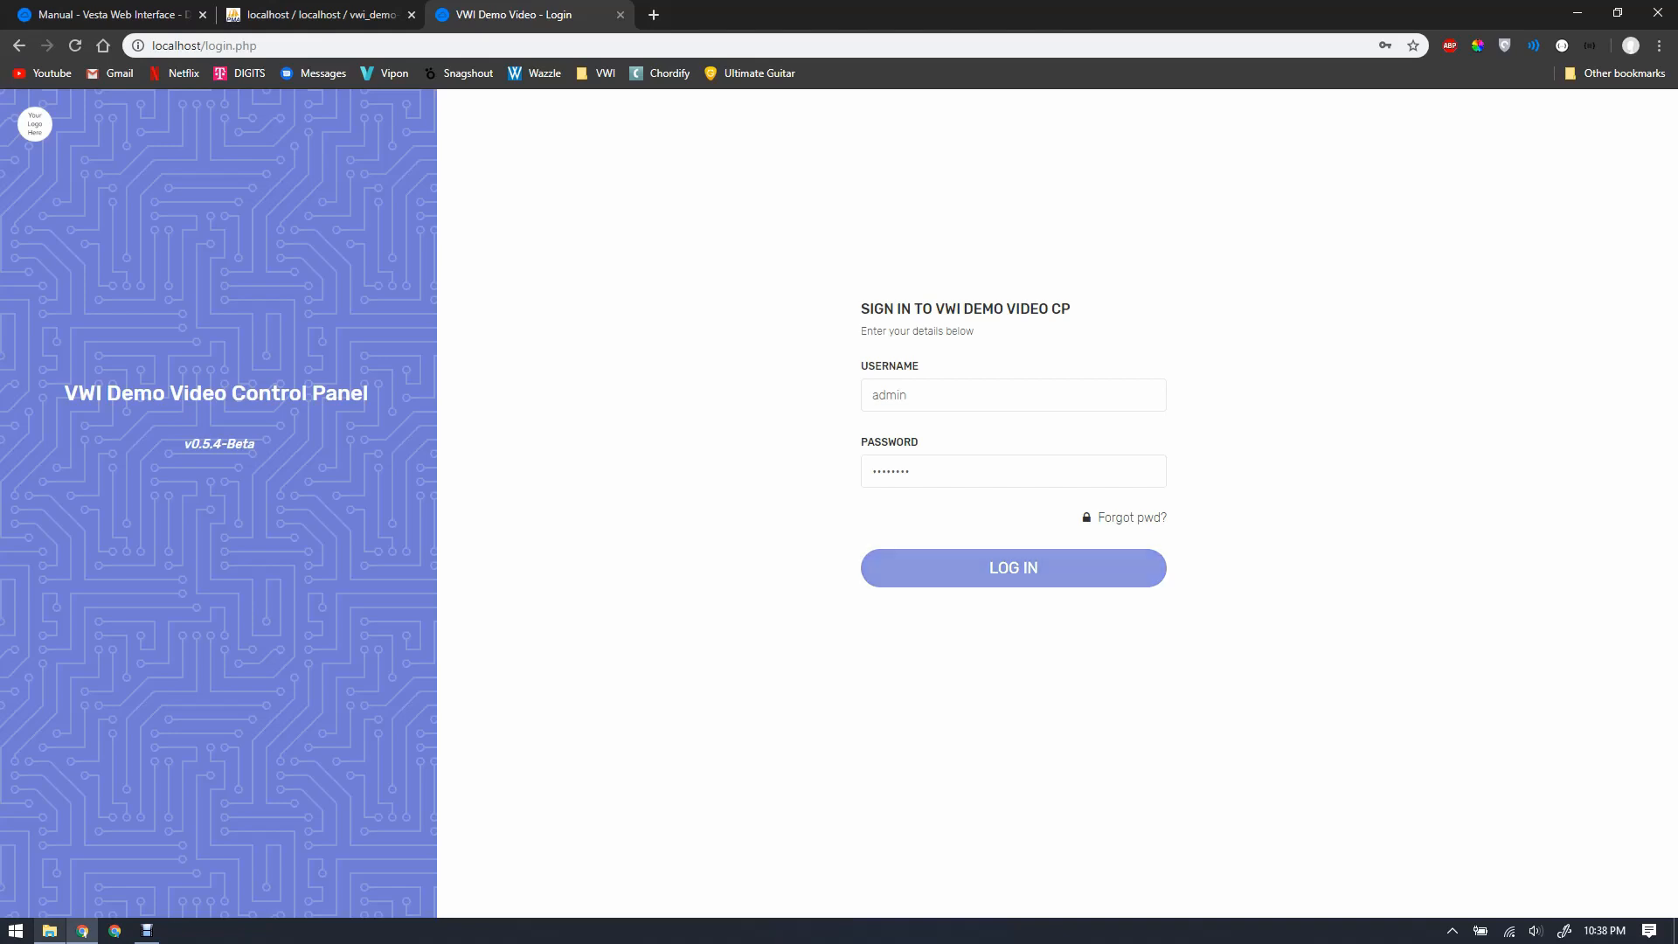
left_click(1014, 568)
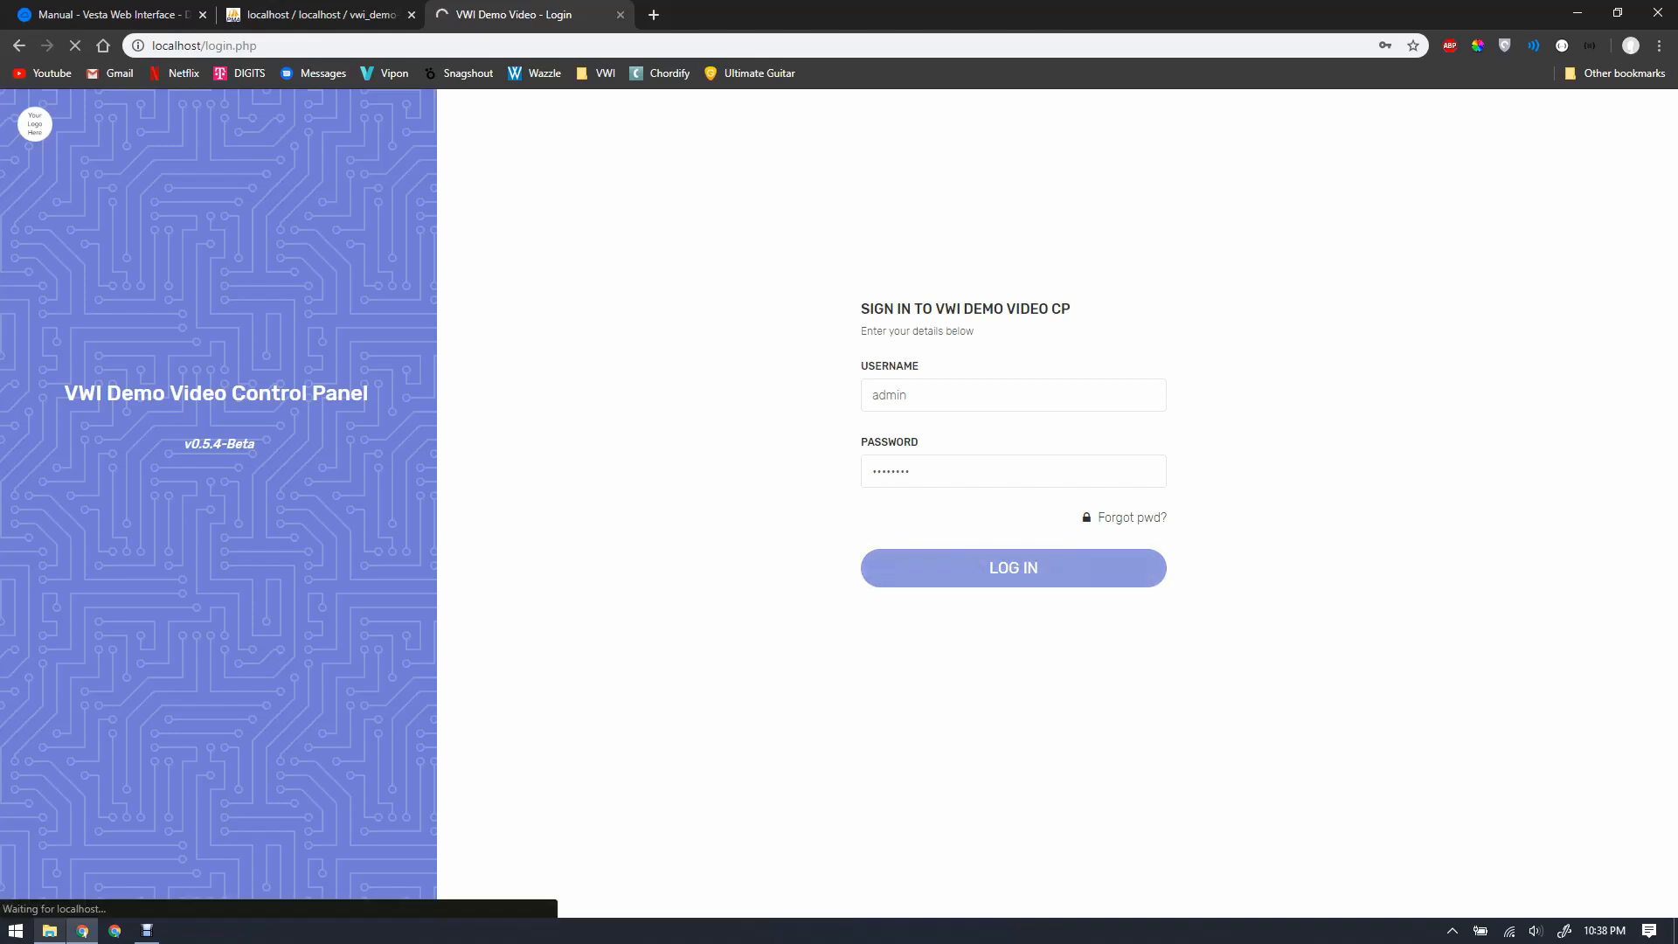